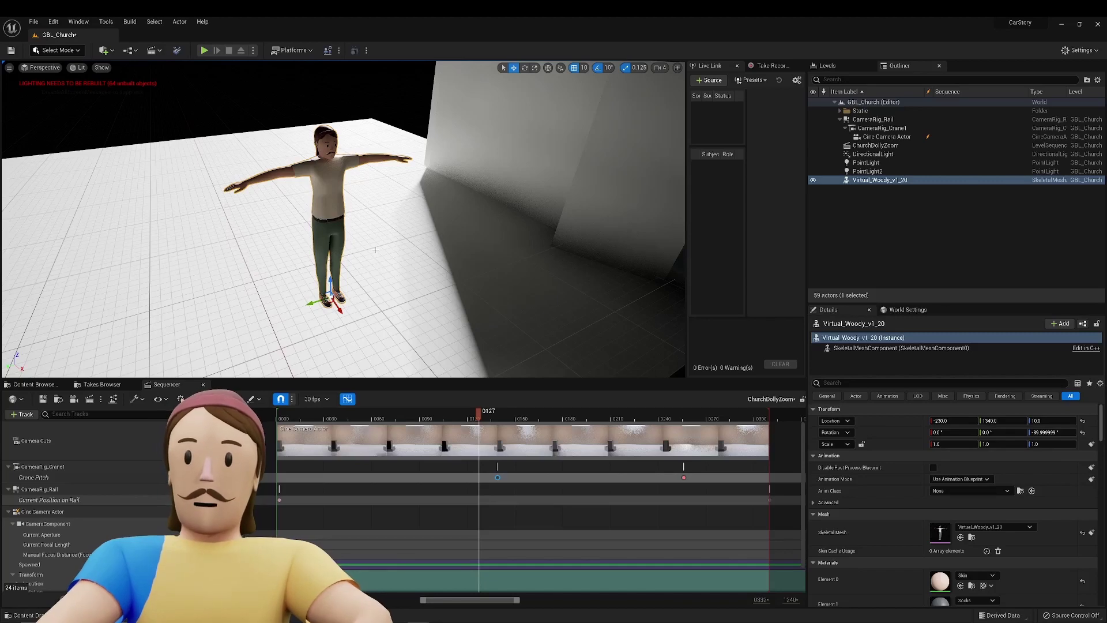
# Locate the selected character's skeletal mesh asset, Virtual_Woody_v1_20, in its content folder.
pyautogui.click(109, 390)
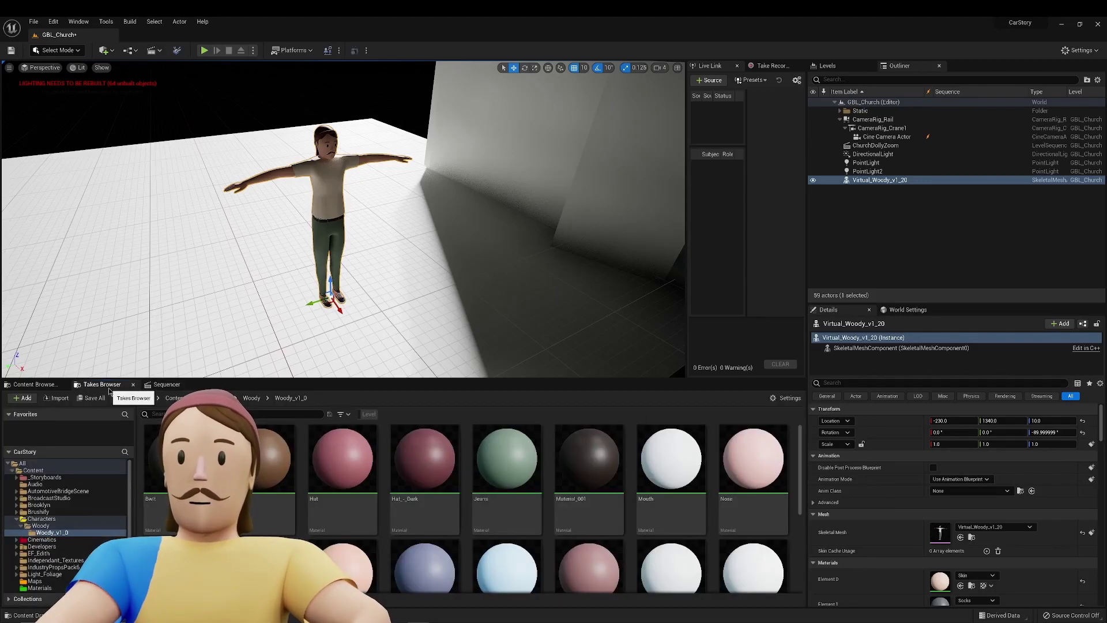
pyautogui.click(41, 388)
pyautogui.scroll(5, 46, 513)
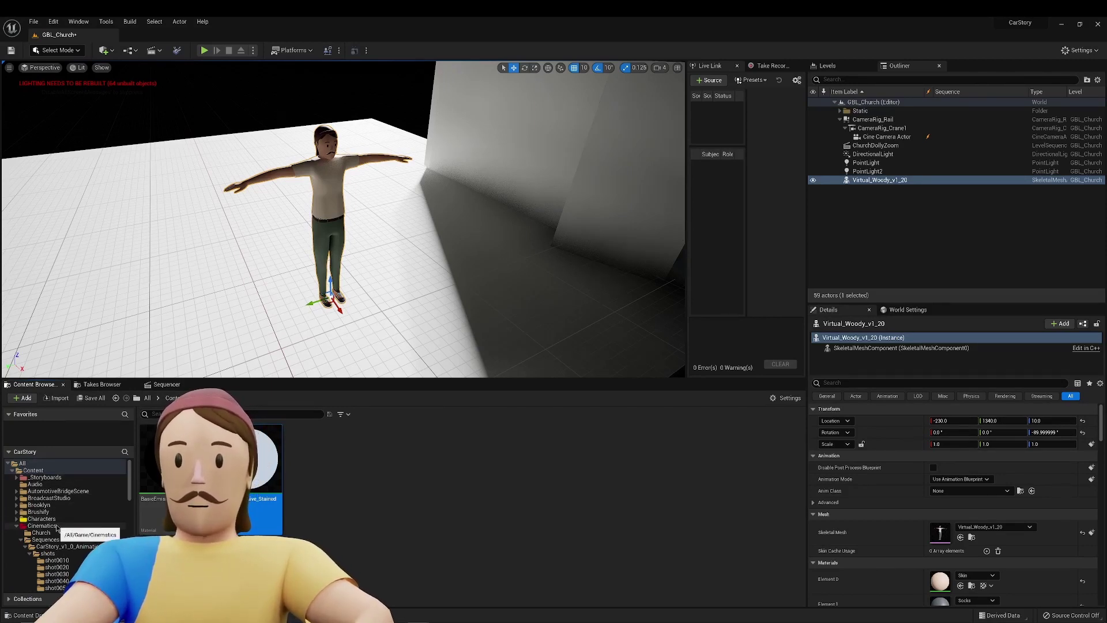
pyautogui.scroll(-1, 64, 526)
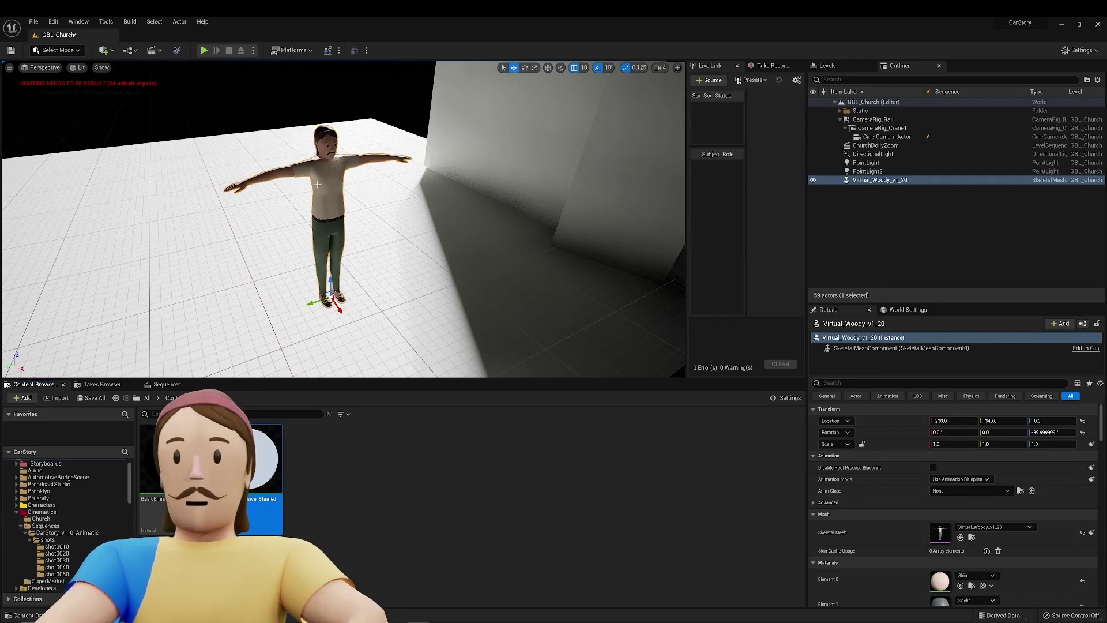
pyautogui.hotkey('ctrl', 'b')
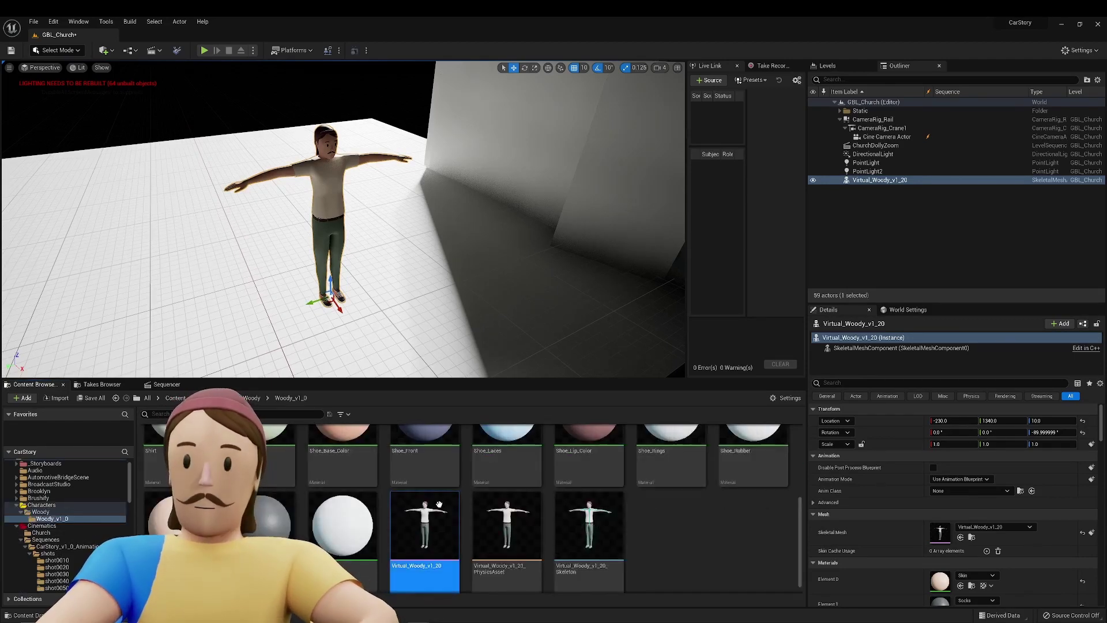
# Create a Control Rig from the Virtual_Woody_v1_20 skeletal mesh and open it for editing.
pyautogui.rightClick(423, 509)
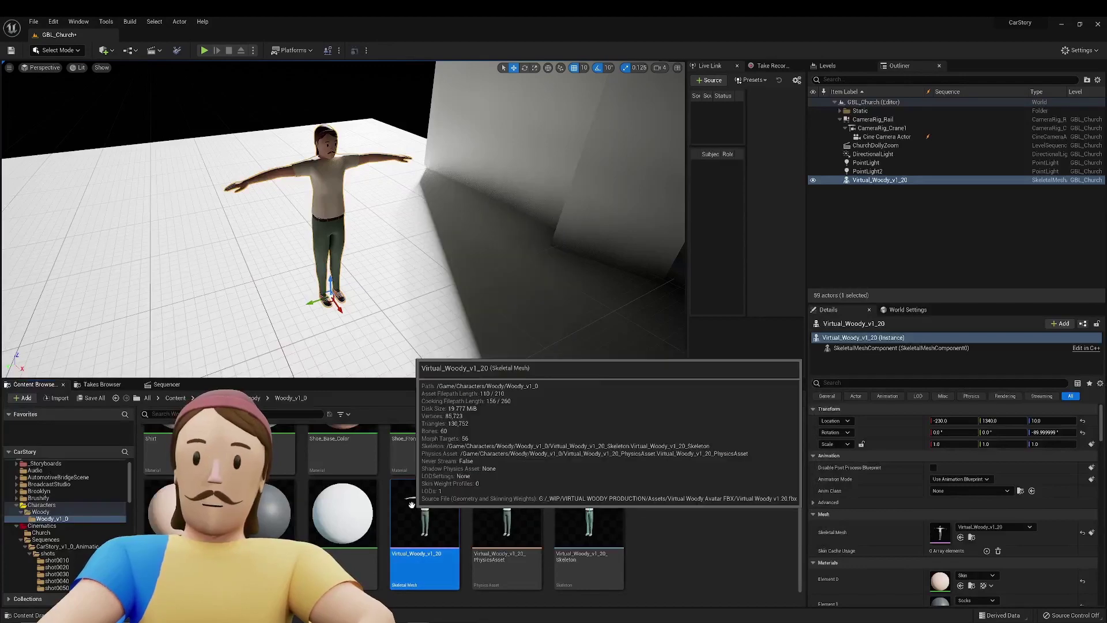
pyautogui.moveTo(489, 238)
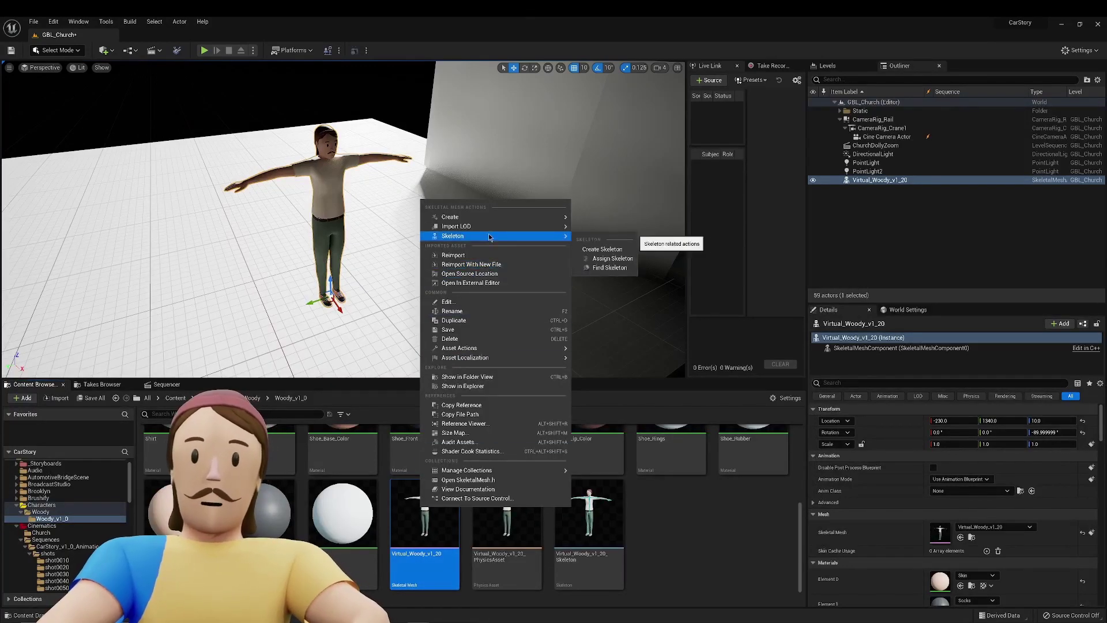
pyautogui.moveTo(453, 217)
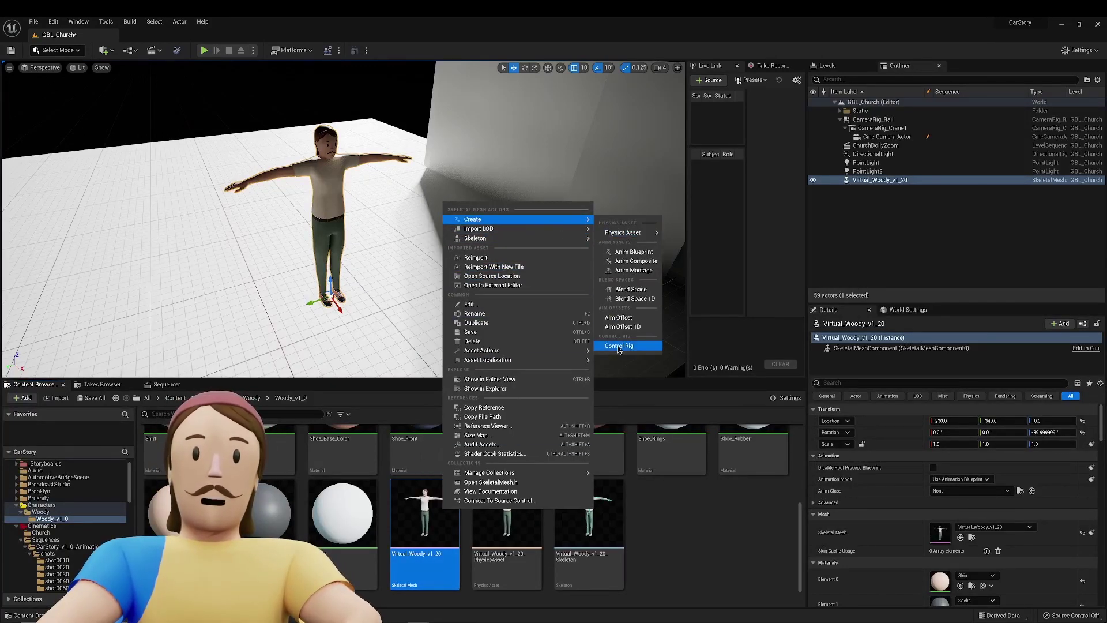
pyautogui.click(619, 346)
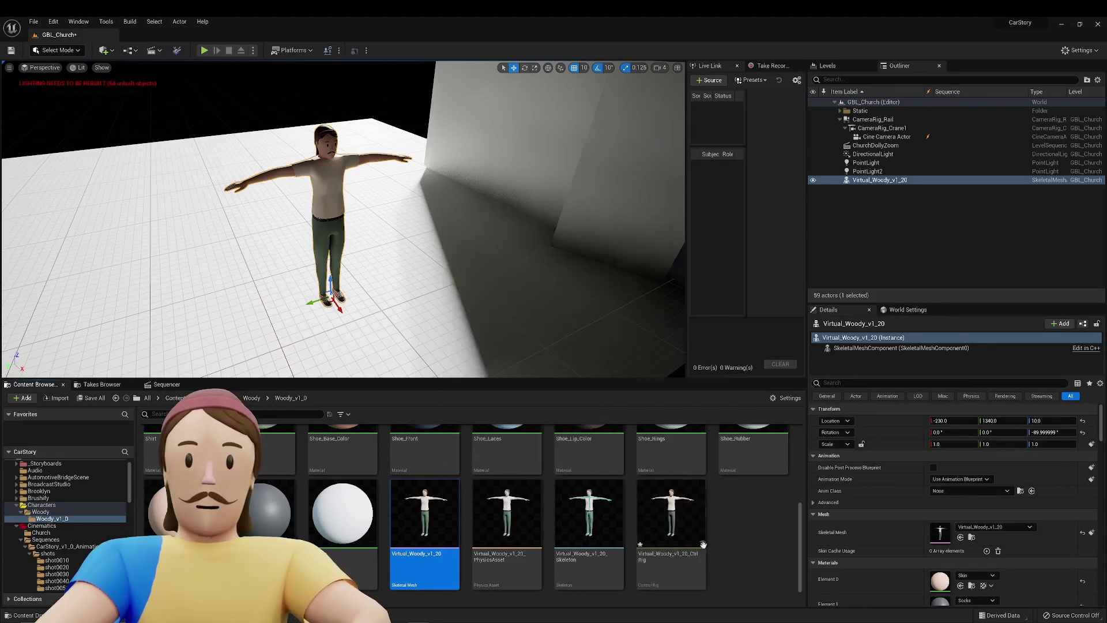
pyautogui.doubleClick(667, 510)
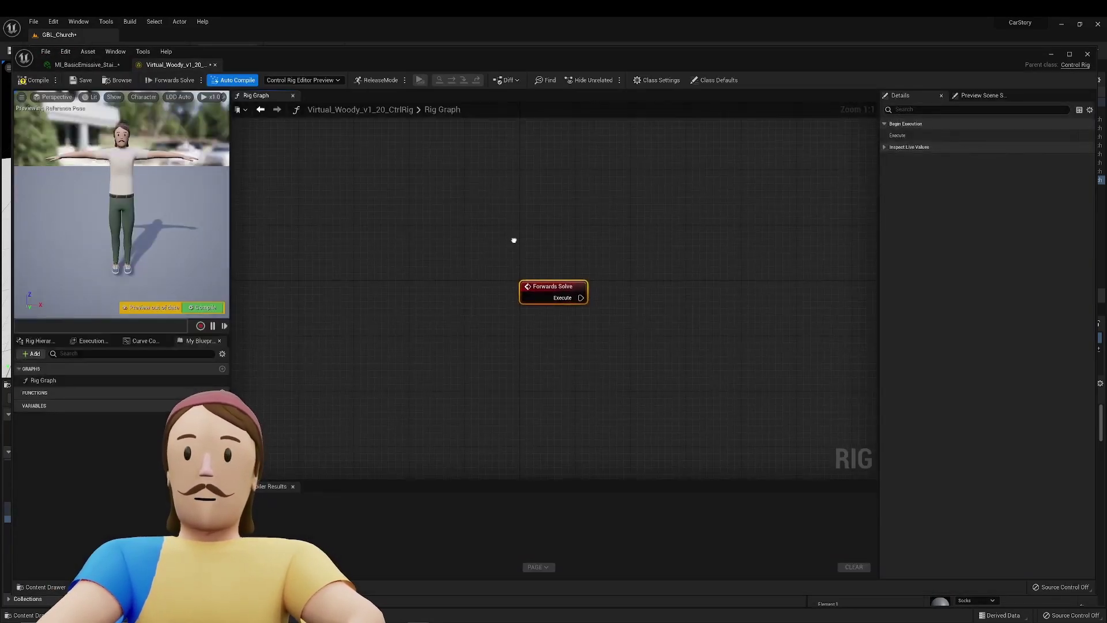
pyautogui.moveTo(514, 241); pyautogui.dragTo(459, 252, button='right')
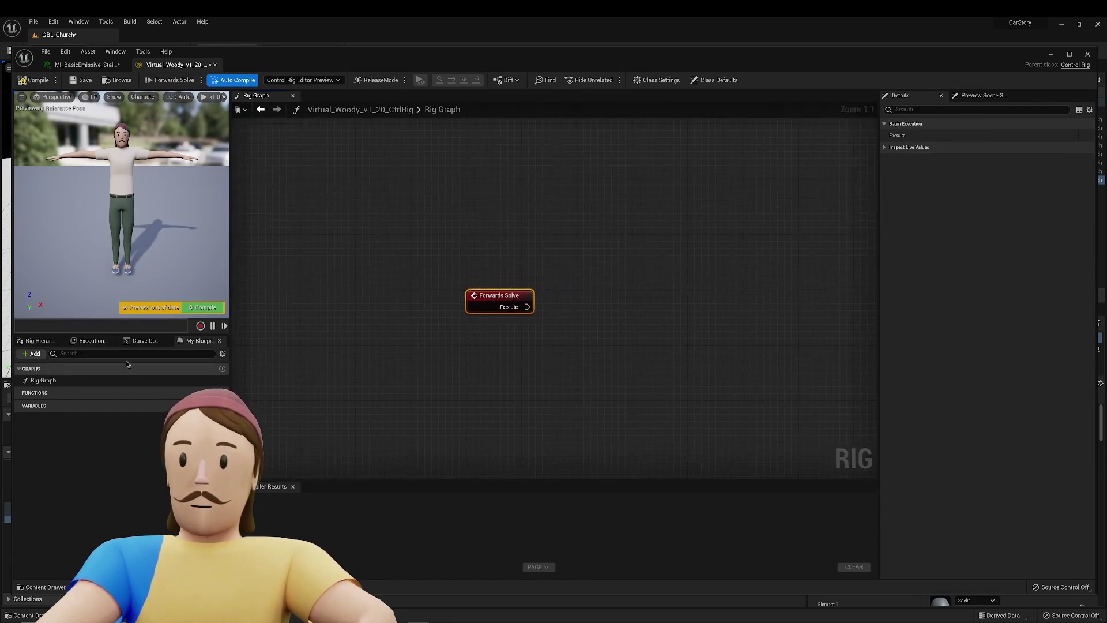
# Show the rig hierarchy and select the pelvis, both spine bones and the left arm chain from clavicle_l to hand_l.
pyautogui.click(50, 346)
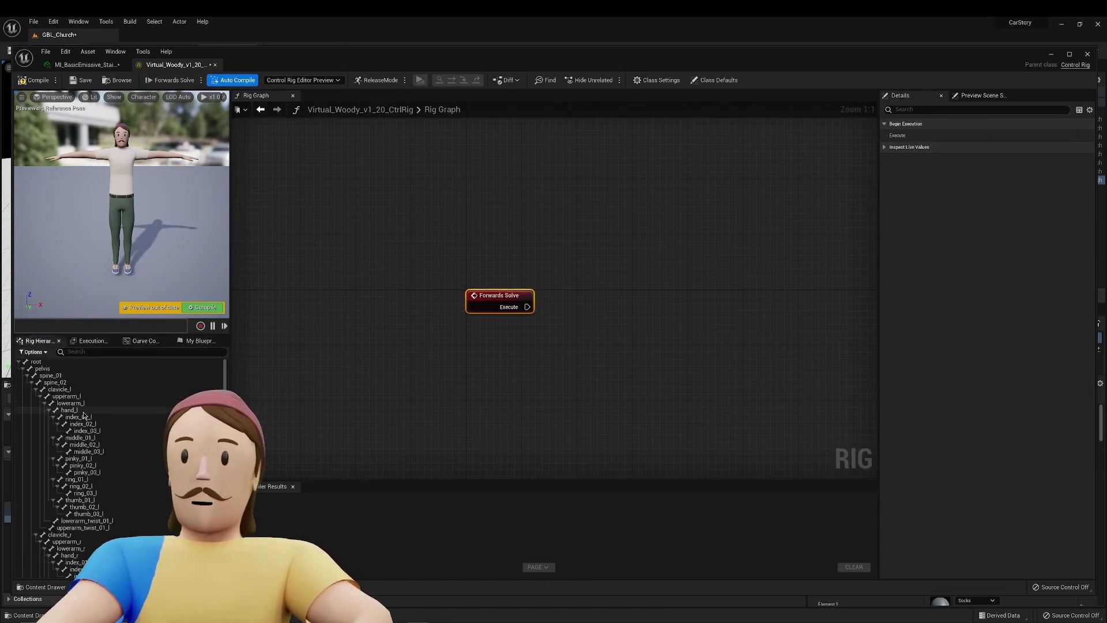
pyautogui.click(46, 369)
pyautogui.keyDown('ctrl'); pyautogui.click(52, 375); pyautogui.keyUp('ctrl')
pyautogui.keyDown('ctrl'); pyautogui.click(59, 383); pyautogui.keyUp('ctrl')
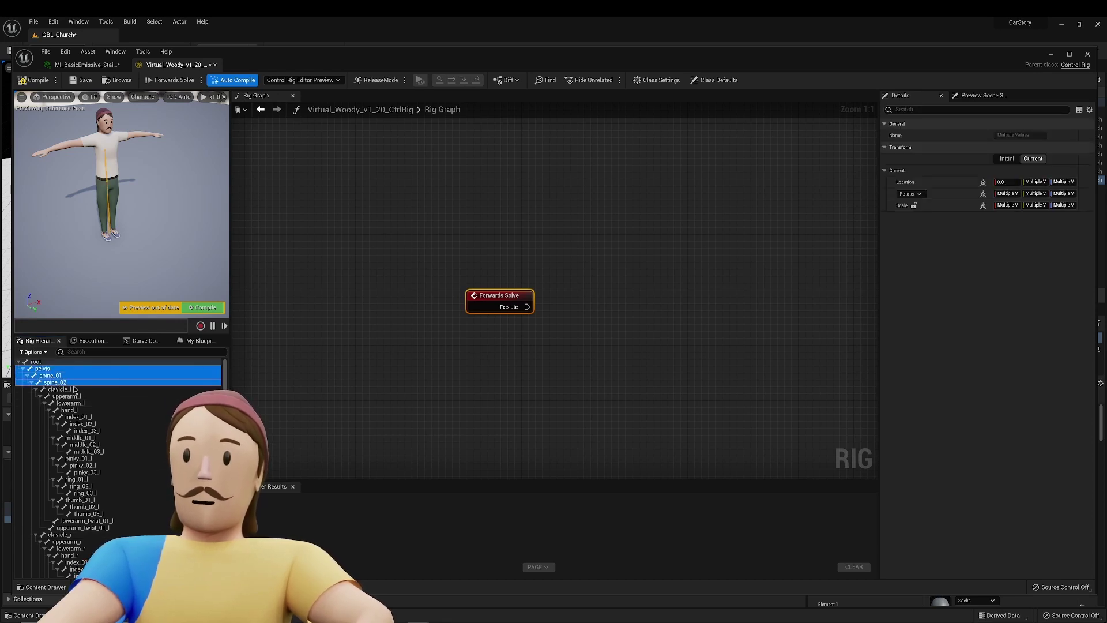
pyautogui.keyDown('shift'); pyautogui.click(81, 390); pyautogui.keyUp('shift')
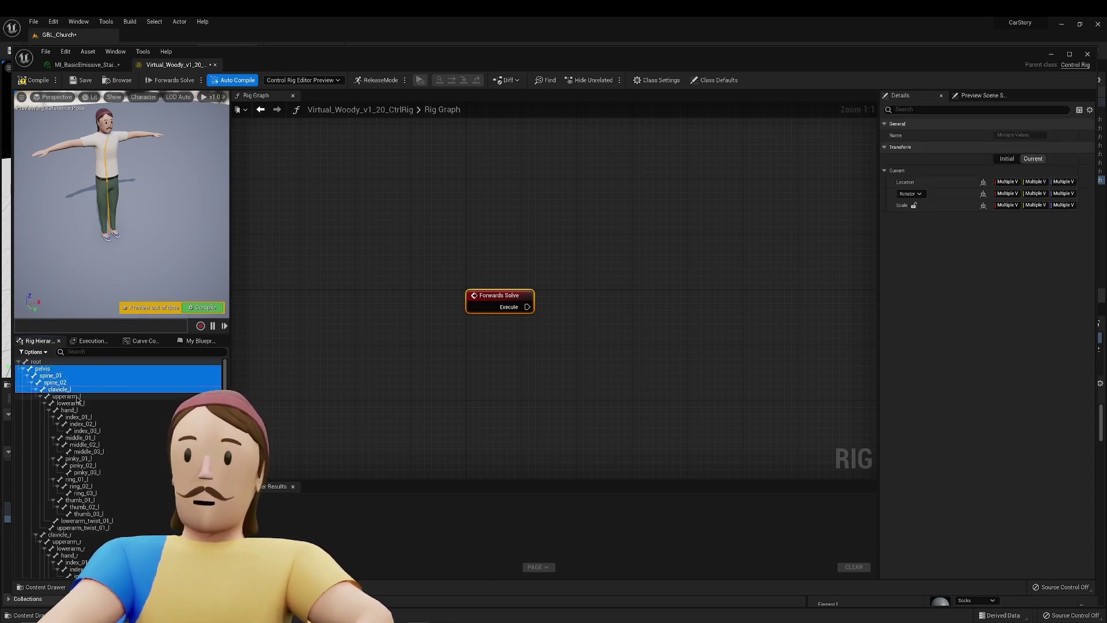
pyautogui.keyDown('shift'); pyautogui.click(82, 404); pyautogui.keyUp('shift')
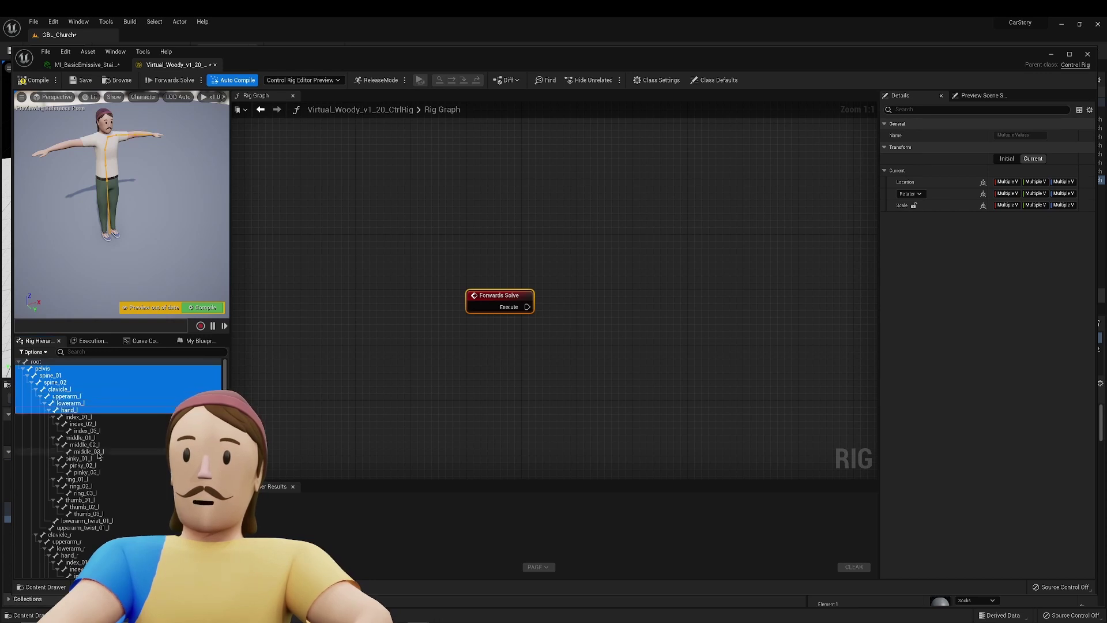
# Add the right arm chain from clavicle_r to hand_r to the bone selection.
pyautogui.scroll(-5, 98, 455)
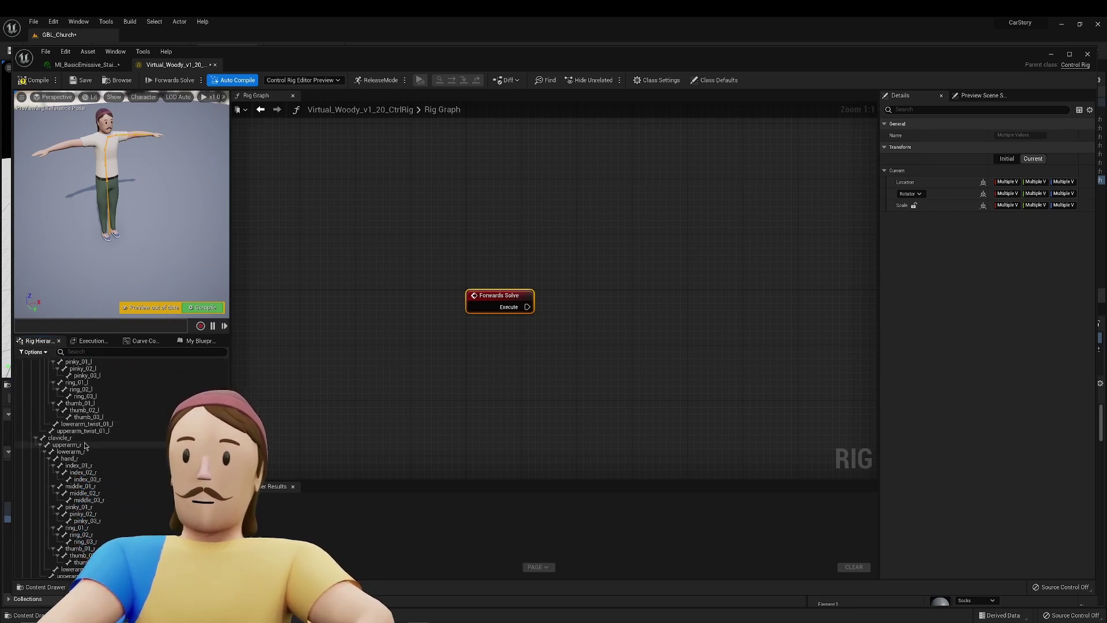
pyautogui.click(81, 439)
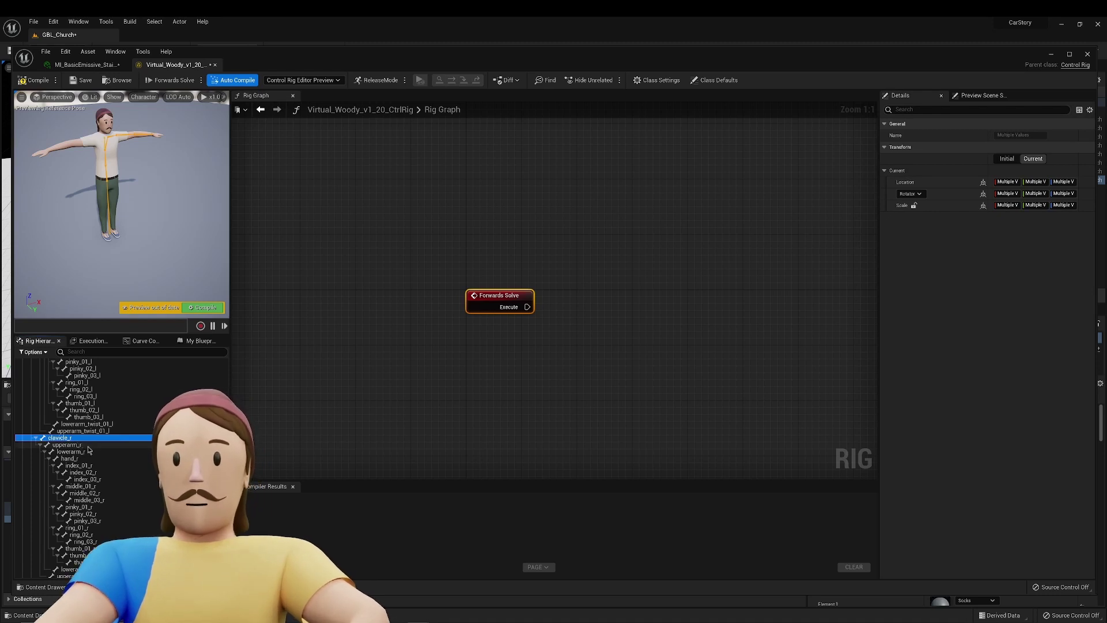
pyautogui.keyDown('shift'); pyautogui.click(87, 452); pyautogui.keyUp('shift')
pyautogui.keyDown('shift'); pyautogui.click(89, 459); pyautogui.keyUp('shift')
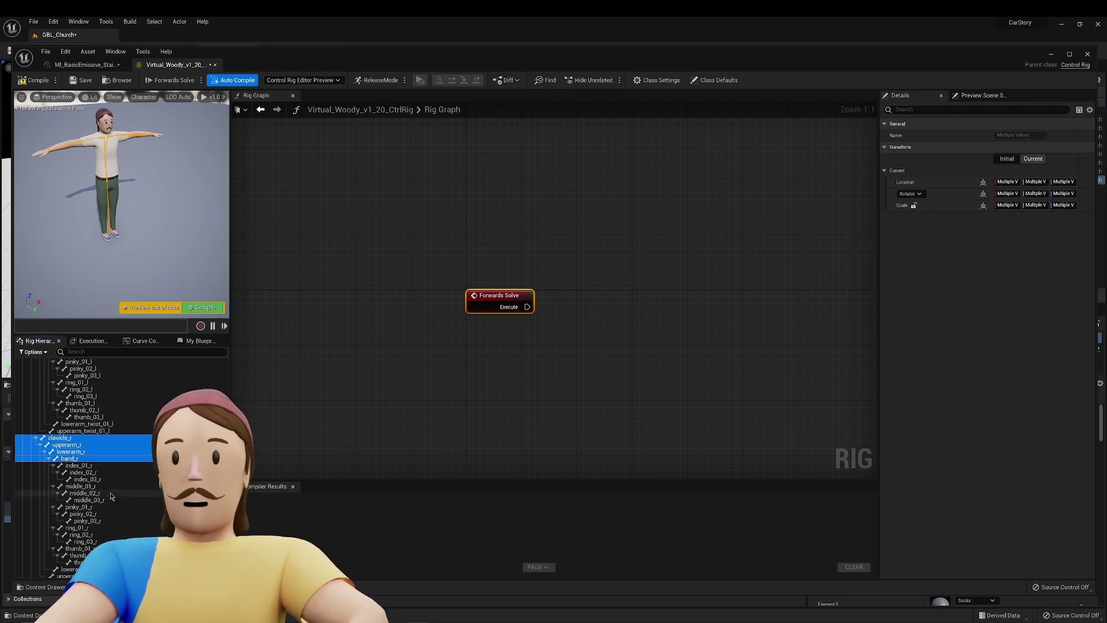
# Extend the bone selection with neck_01, head and the thigh, calf, foot and ball bones of both legs, leaving out twist bones.
pyautogui.scroll(-3, 98, 462)
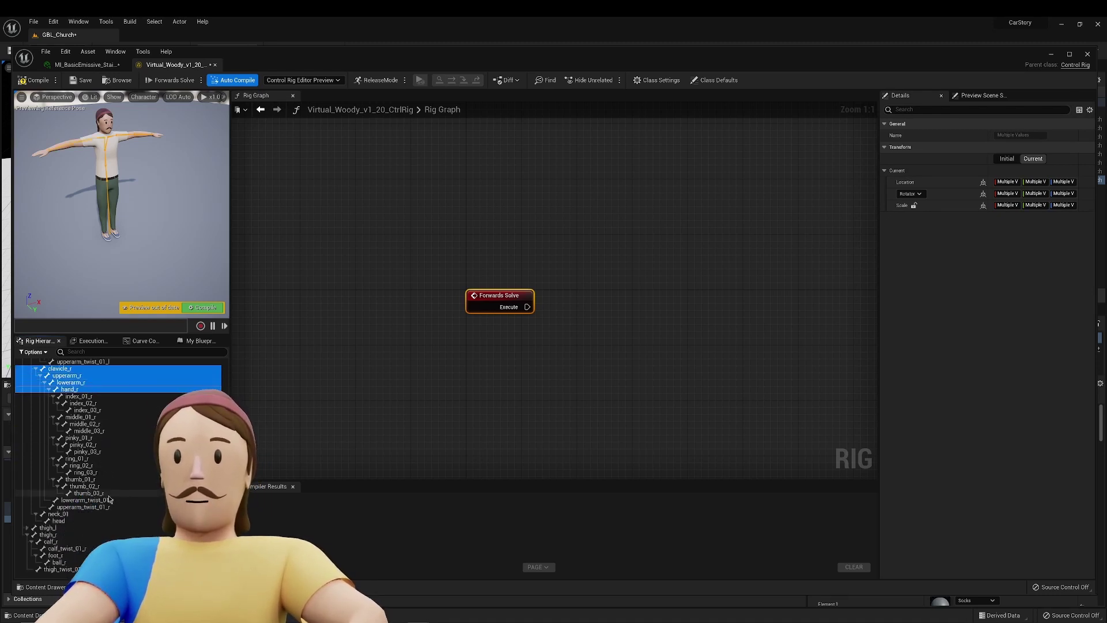
pyautogui.keyDown('ctrl'); pyautogui.click(77, 514); pyautogui.keyUp('ctrl')
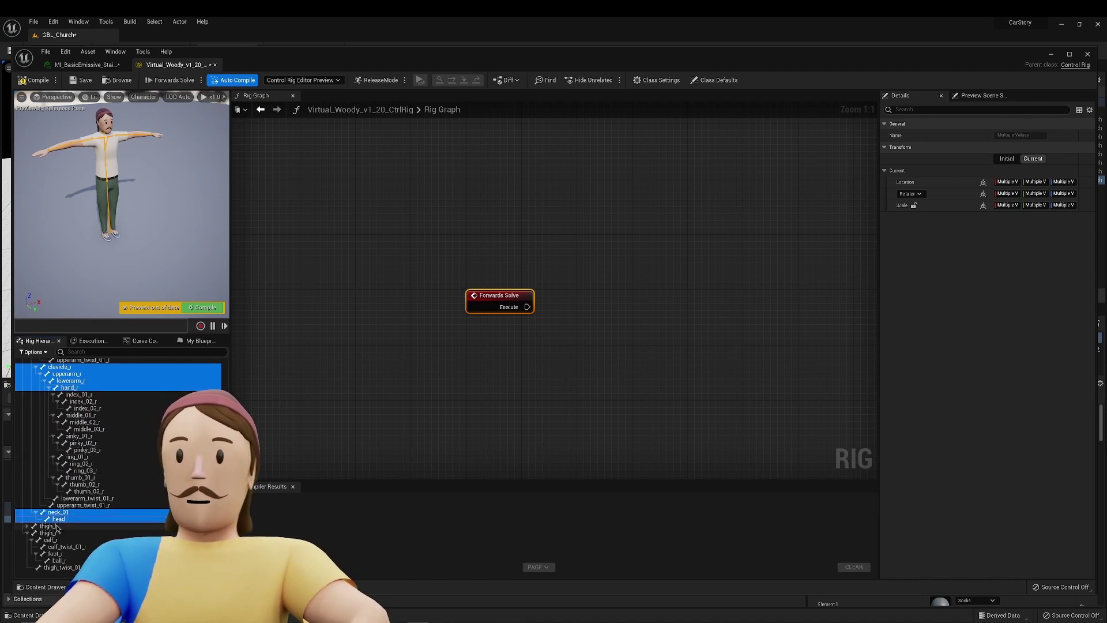
pyautogui.click(29, 526)
pyautogui.scroll(-2, 49, 491)
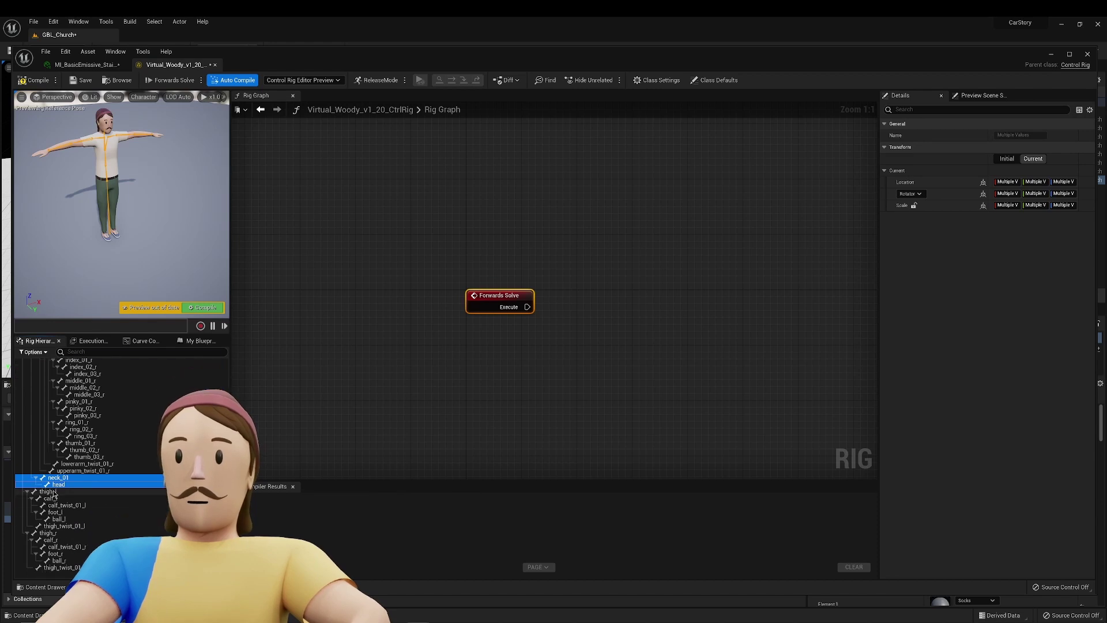
pyautogui.keyDown('ctrl'); pyautogui.click(48, 491); pyautogui.keyUp('ctrl')
pyautogui.keyDown('ctrl'); pyautogui.click(51, 499); pyautogui.keyUp('ctrl')
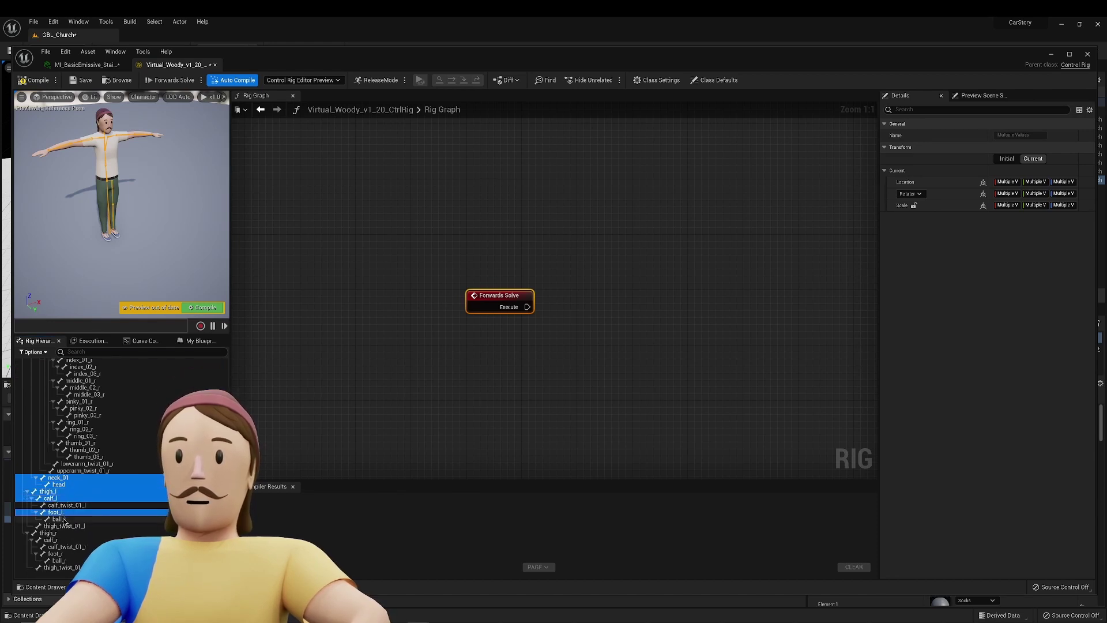
pyautogui.keyDown('ctrl'); pyautogui.click(120, 520); pyautogui.keyUp('ctrl')
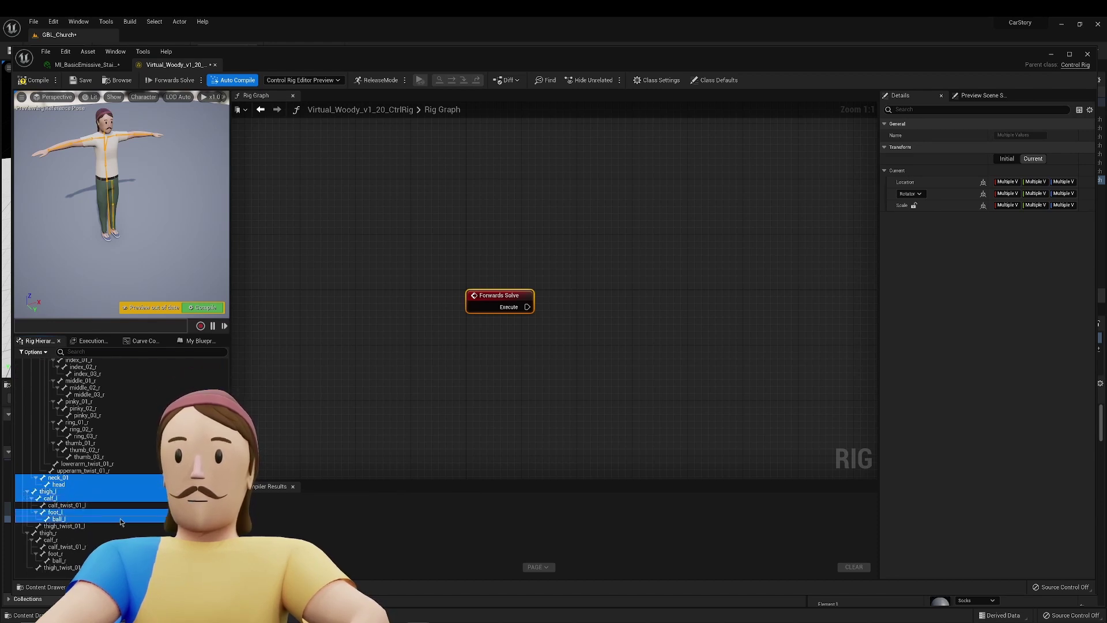
pyautogui.keyDown('ctrl'); pyautogui.click(55, 541); pyautogui.keyUp('ctrl')
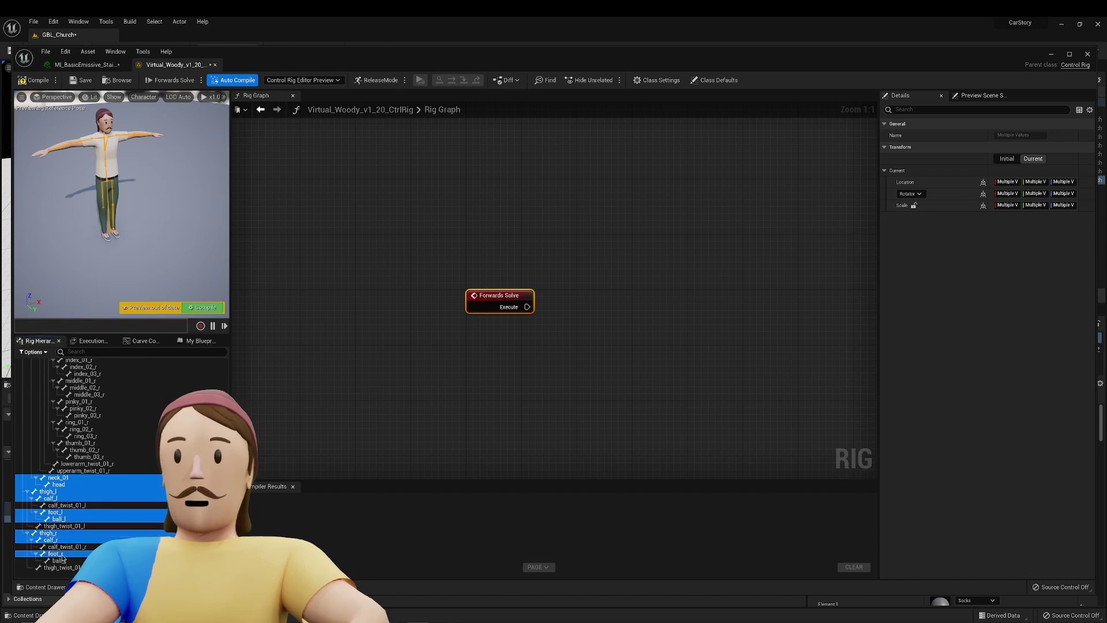
# Create new controls from the selected bones.
pyautogui.scroll(8, 109, 535)
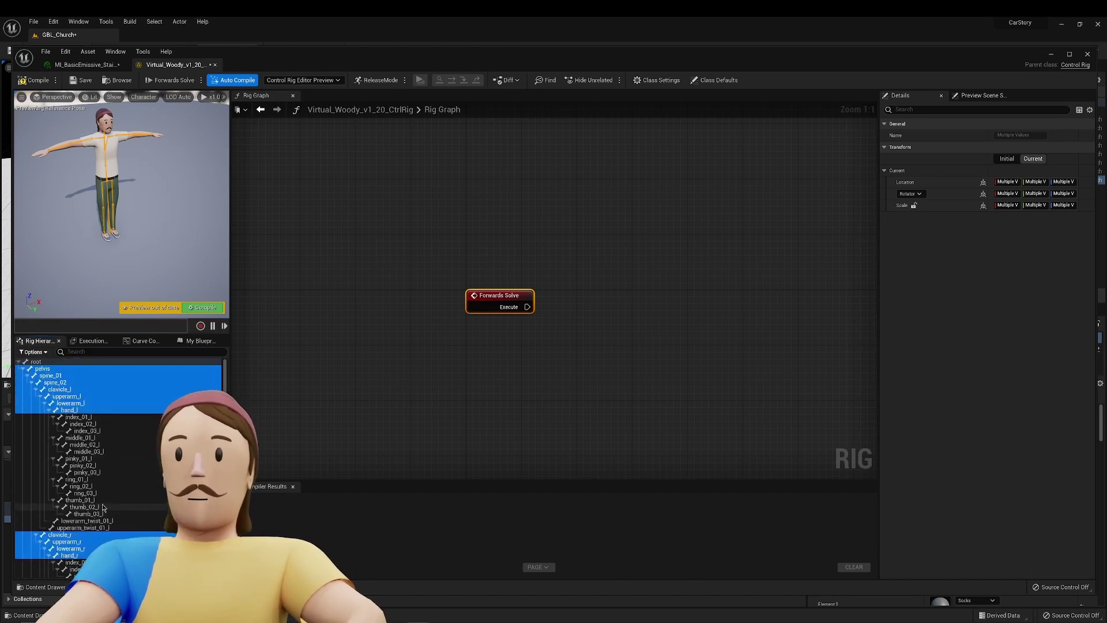
pyautogui.rightClick(82, 382)
pyautogui.moveTo(101, 400)
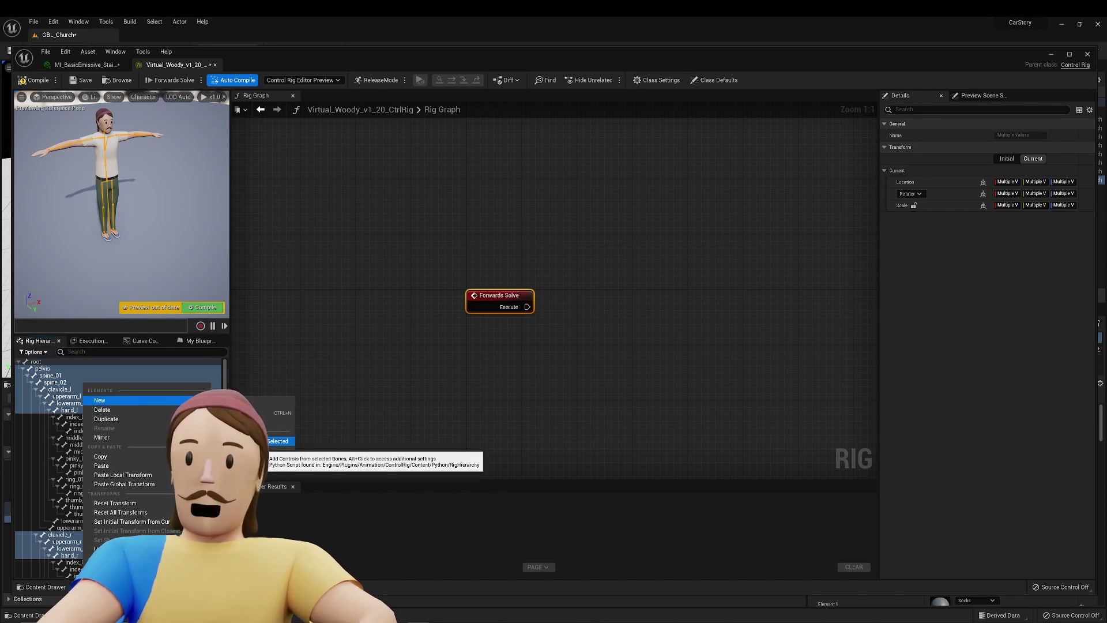
pyautogui.click(277, 441)
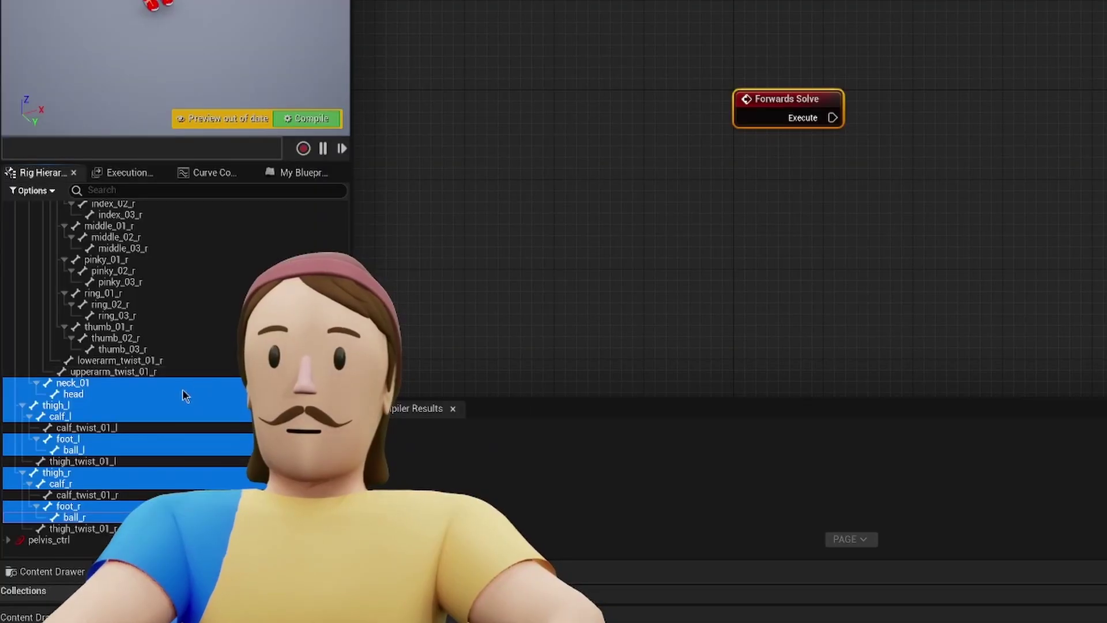
# Expand the new control hierarchy under pelvis_ctrl to reveal the nested spine, clavicle, neck and leg controls.
pyautogui.click(42, 541)
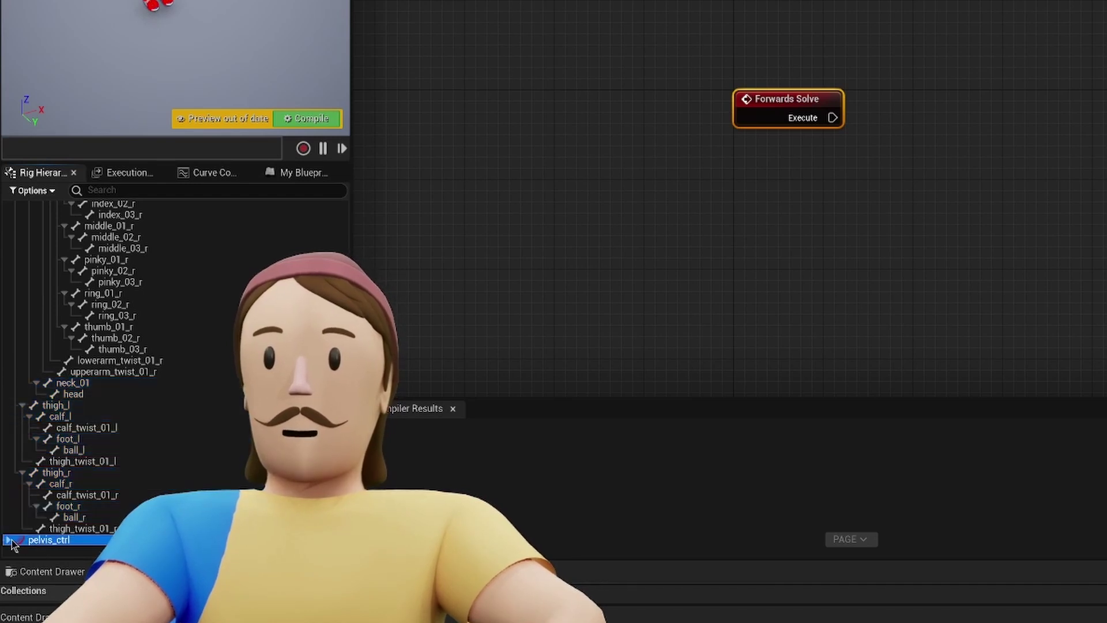
pyautogui.click(9, 540)
pyautogui.scroll(-1, 17, 539)
pyautogui.click(15, 539)
pyautogui.click(15, 529)
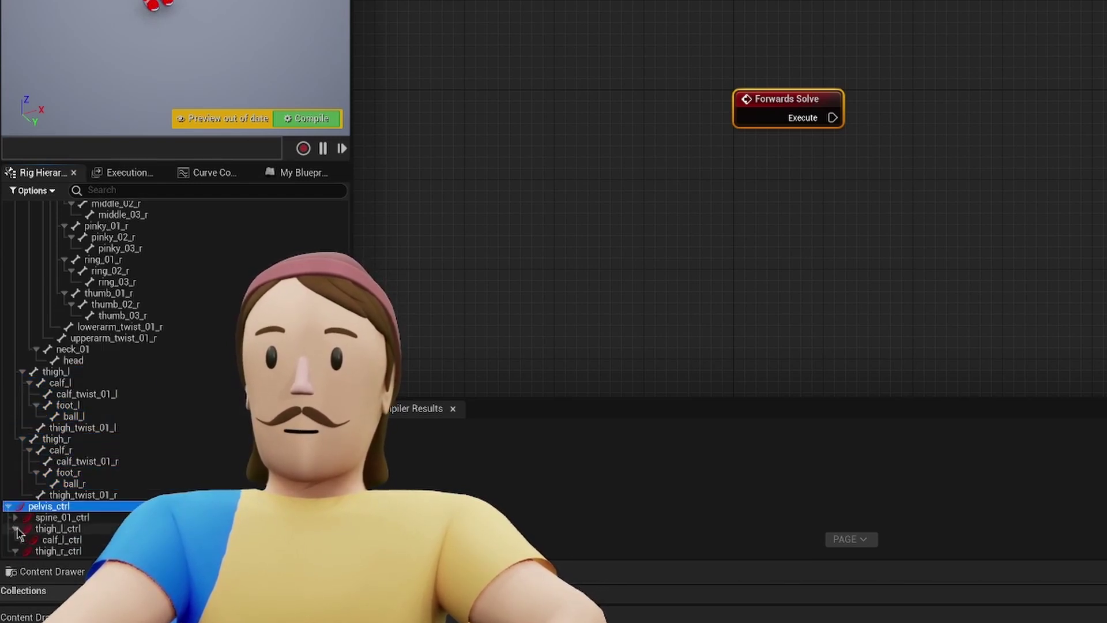
pyautogui.click(15, 517)
pyautogui.scroll(-1, 57, 514)
pyautogui.click(22, 495)
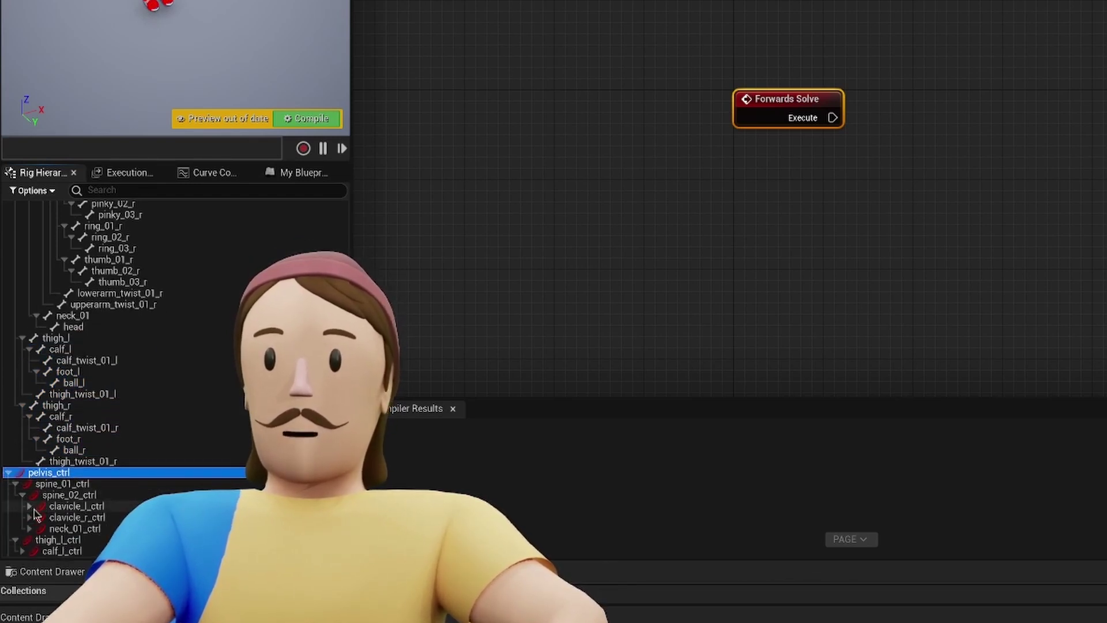
pyautogui.click(29, 506)
pyautogui.click(28, 529)
pyautogui.click(29, 552)
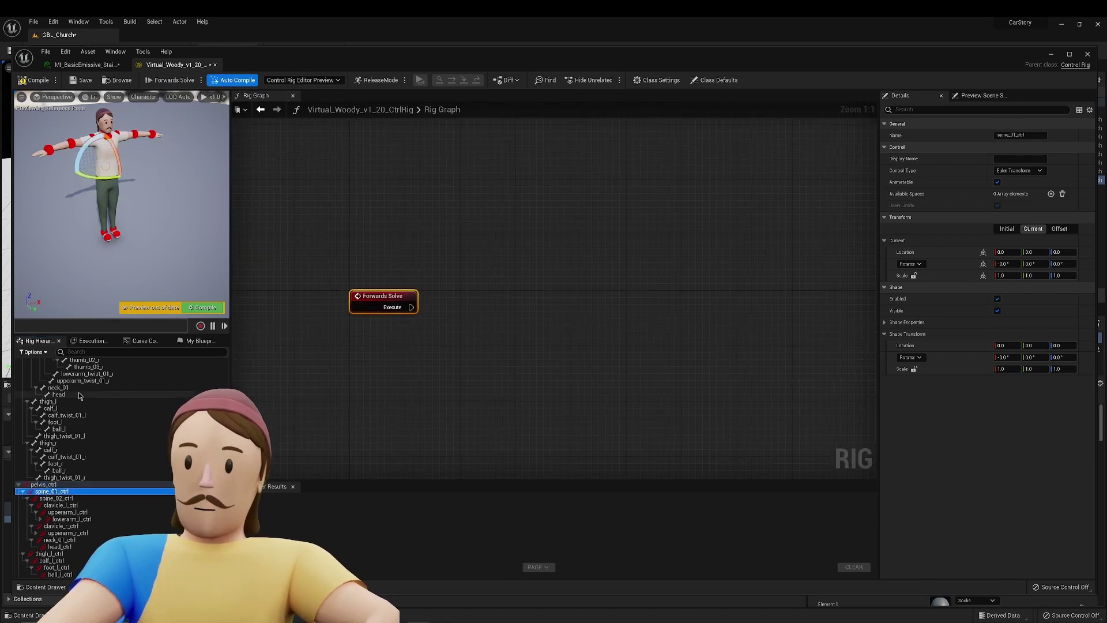
# Examine the offset transforms of the spine and pelvis controls.
pyautogui.click(1060, 229)
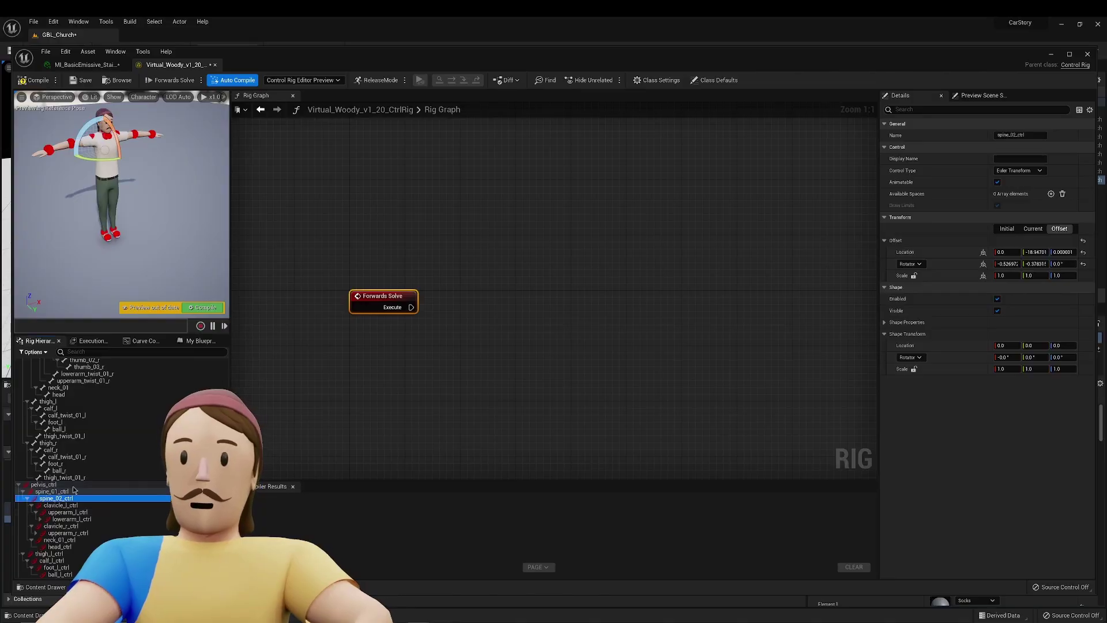
pyautogui.click(58, 485)
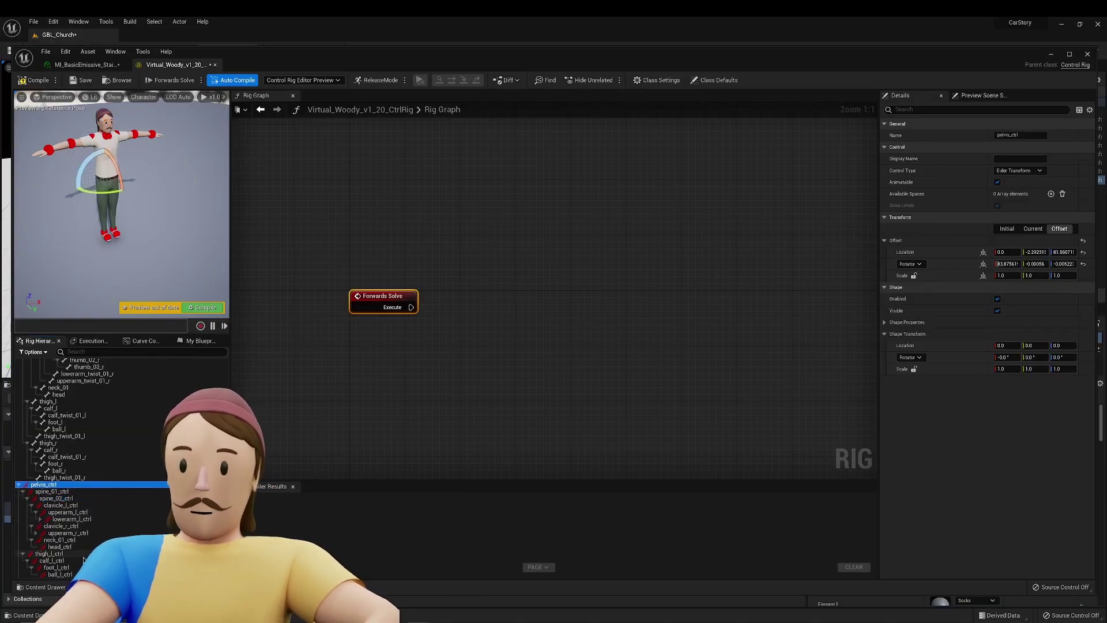
# Select the controls starting at pelvis_ctrl and add them to the rig graph as a Rig Element Key Array node below Forwards Solve.
pyautogui.click(60, 574)
pyautogui.keyDown('shift'); pyautogui.click(55, 486); pyautogui.keyUp('shift')
pyautogui.moveTo(55, 489); pyautogui.dragTo(510, 433)
pyautogui.click(502, 487)
pyautogui.moveTo(513, 434); pyautogui.dragTo(450, 307, button='right')
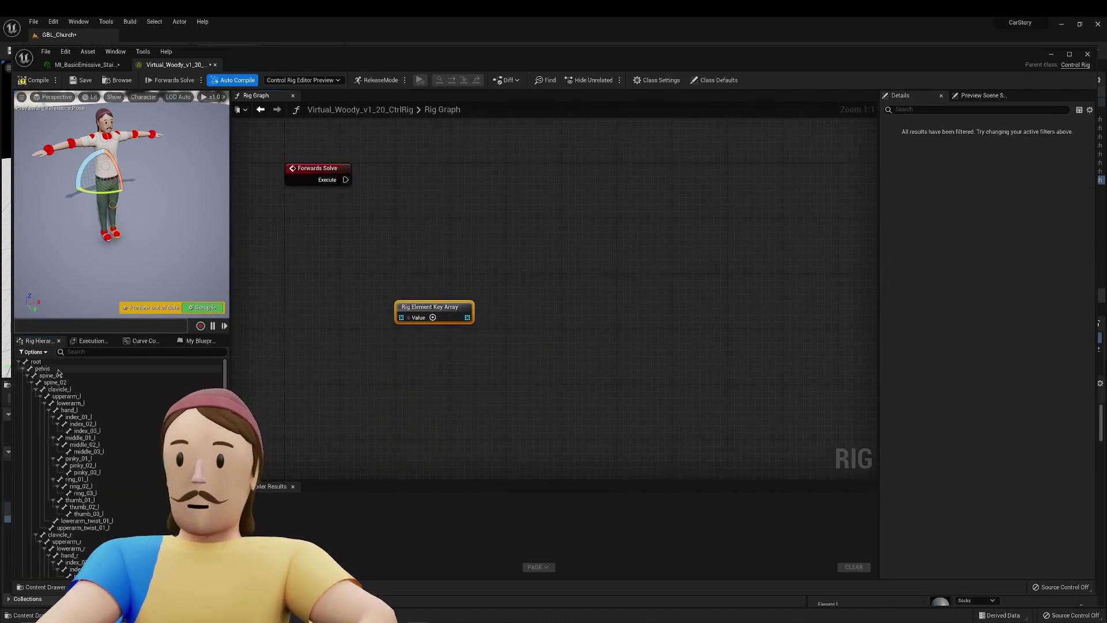
# Select the main bones from pelvis to both hands, neck, head and legs, skipping fingers and twist bones, and create an item array from them.
pyautogui.click(58, 370)
pyautogui.keyDown('shift'); pyautogui.click(58, 382); pyautogui.keyUp('shift')
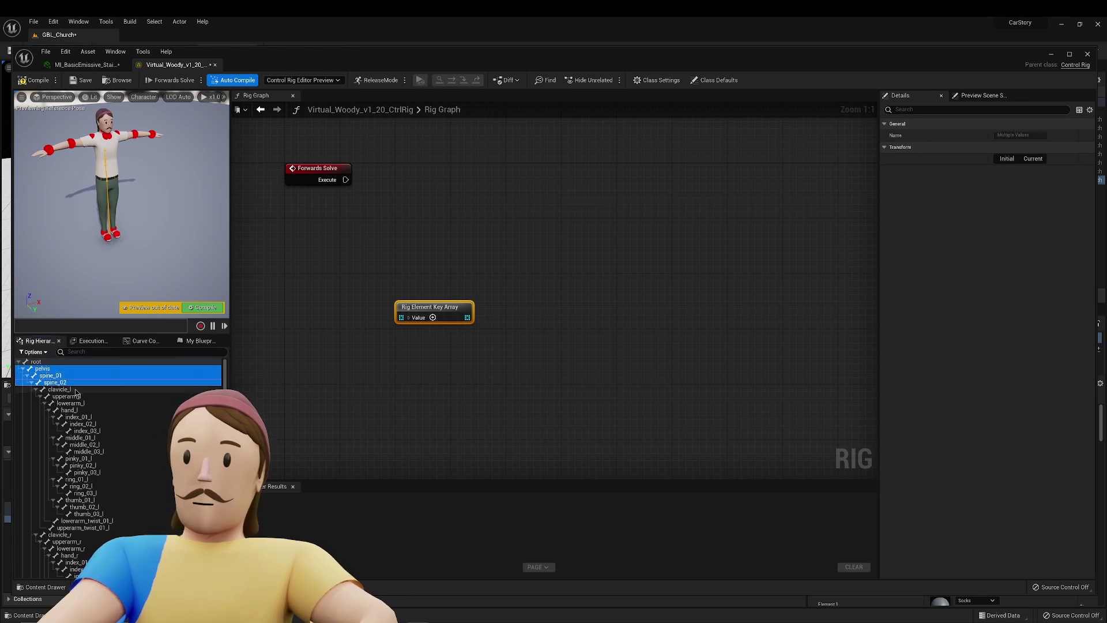
pyautogui.keyDown('shift'); pyautogui.click(86, 410); pyautogui.keyUp('shift')
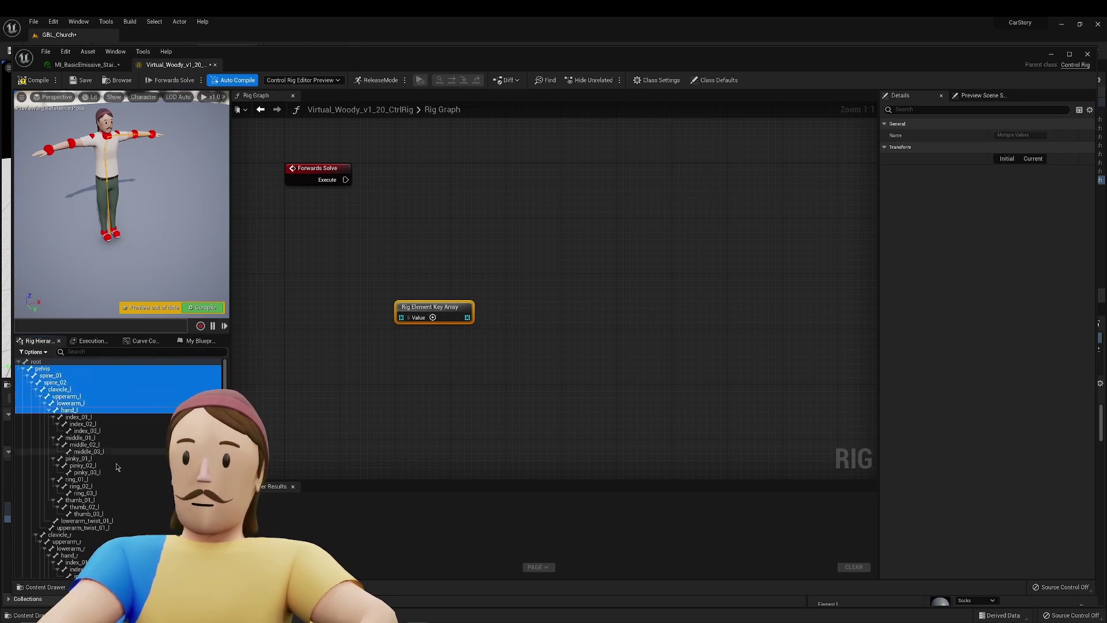
pyautogui.scroll(-5, 88, 422)
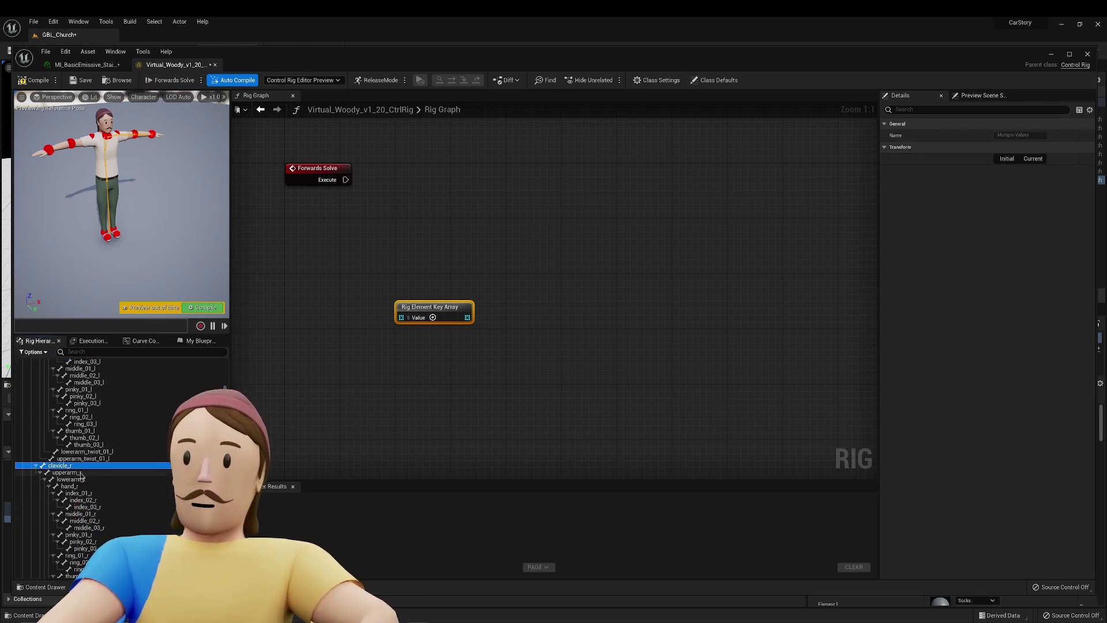
pyautogui.keyDown('shift'); pyautogui.click(81, 479); pyautogui.keyUp('shift')
pyautogui.keyDown('shift'); pyautogui.click(87, 487); pyautogui.keyUp('shift')
pyautogui.scroll(-3, 104, 509)
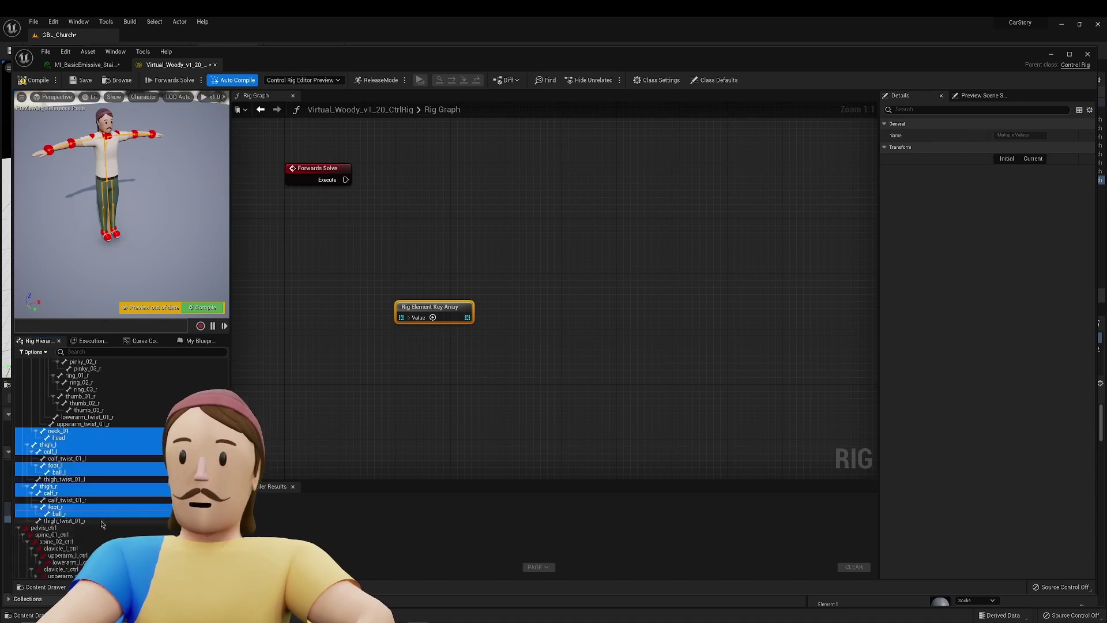
pyautogui.scroll(-3, 101, 519)
pyautogui.scroll(15, 93, 502)
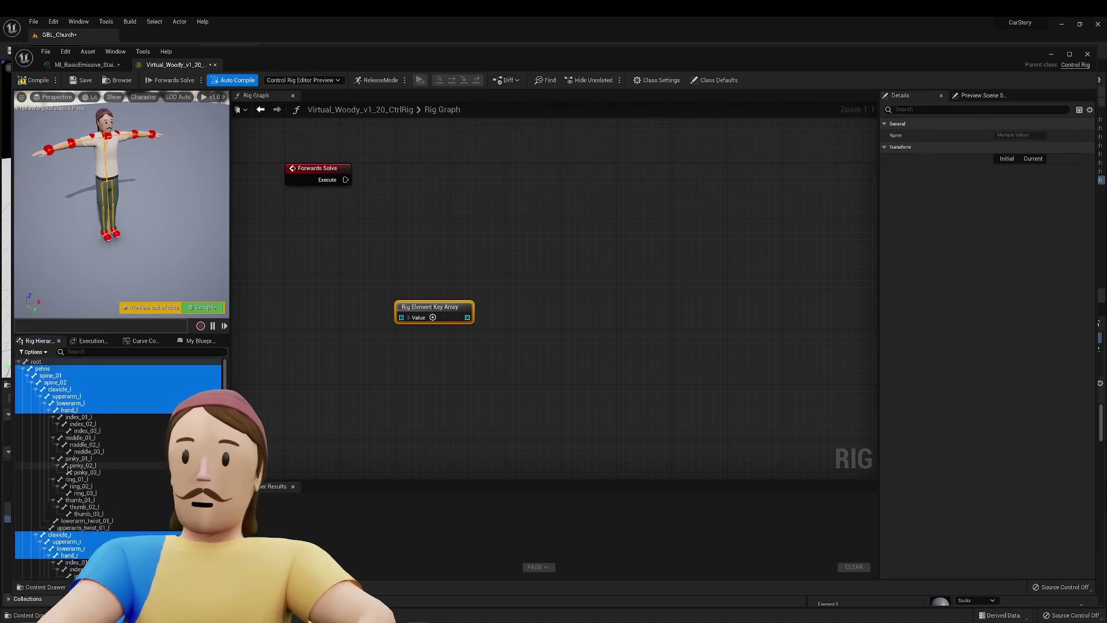
pyautogui.moveTo(56, 377); pyautogui.dragTo(414, 209)
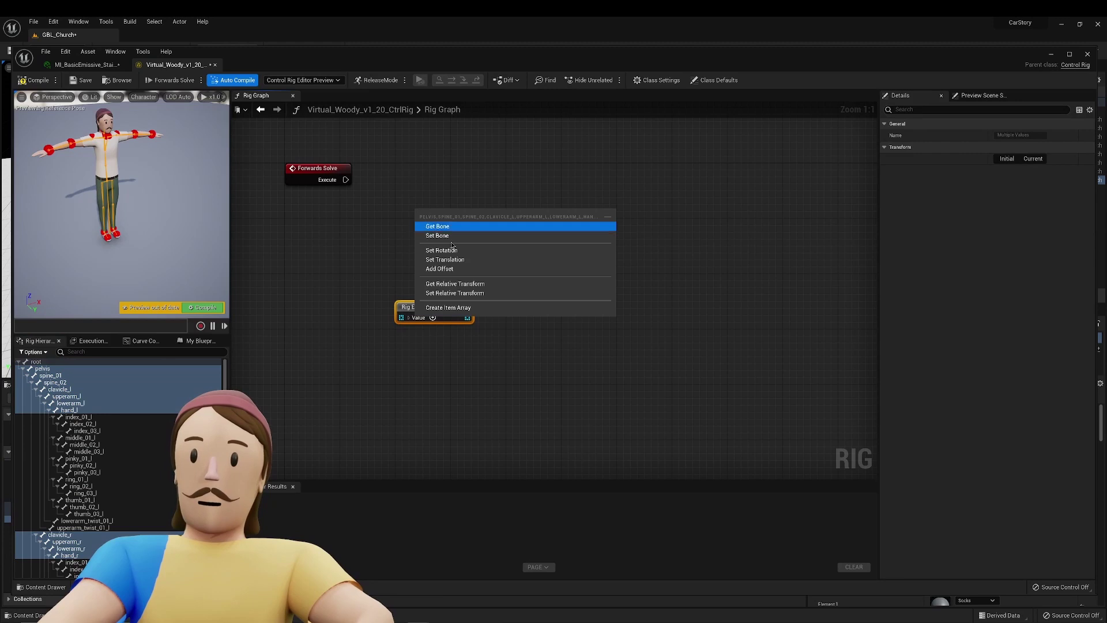
pyautogui.click(451, 307)
# Place the bone array and the control array side by side in the graph and compare their entries.
pyautogui.moveTo(457, 218); pyautogui.dragTo(417, 307, button='right')
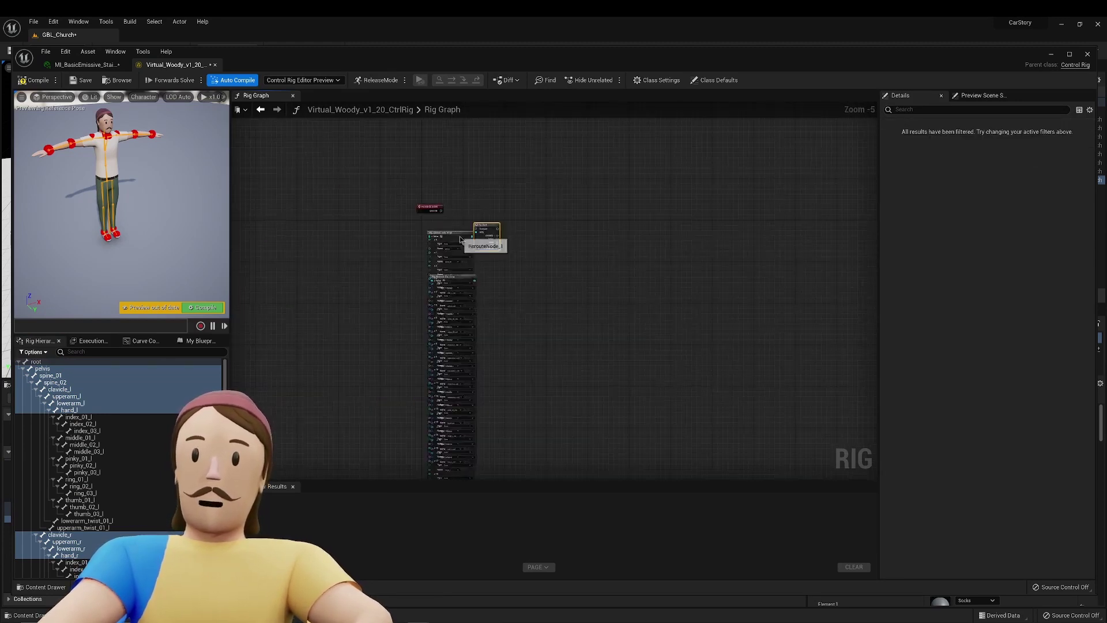
pyautogui.moveTo(461, 238); pyautogui.dragTo(385, 239)
pyautogui.moveTo(402, 425); pyautogui.dragTo(429, 244, button='right')
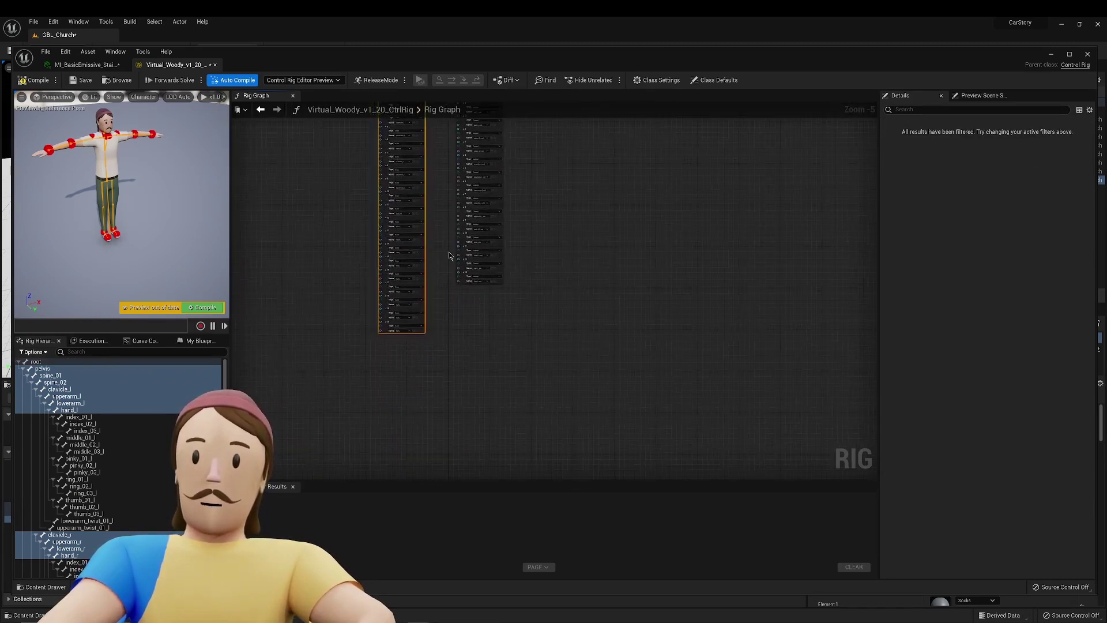
pyautogui.scroll(5, 449, 254)
pyautogui.moveTo(452, 241); pyautogui.dragTo(448, 381, button='right')
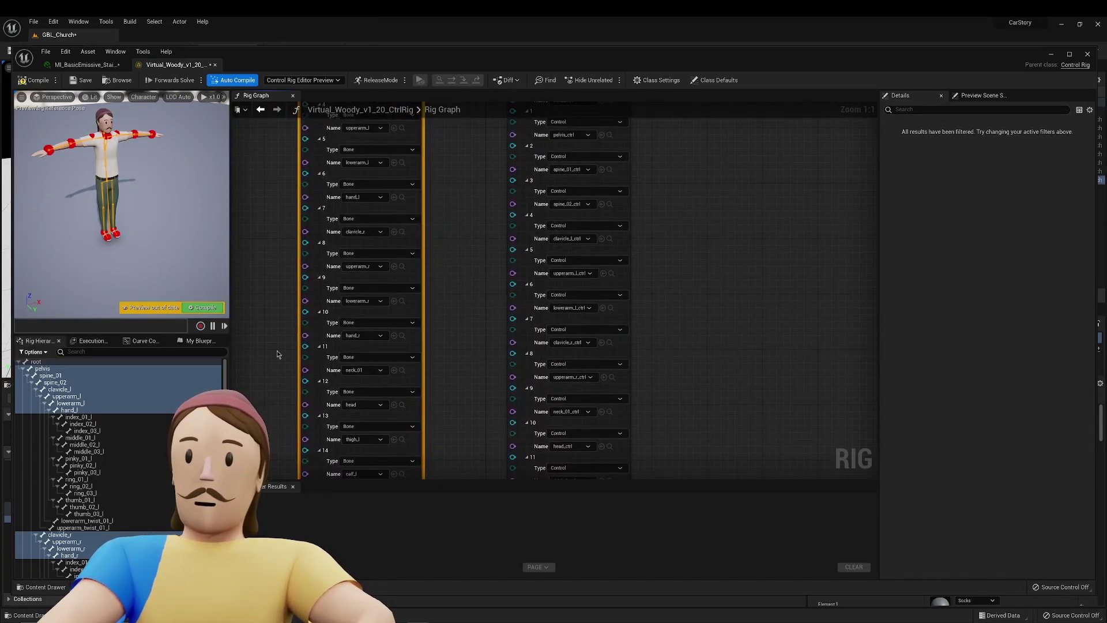
pyautogui.moveTo(443, 197); pyautogui.dragTo(423, 391, button='right')
pyautogui.moveTo(461, 245); pyautogui.dragTo(444, 273, button='right')
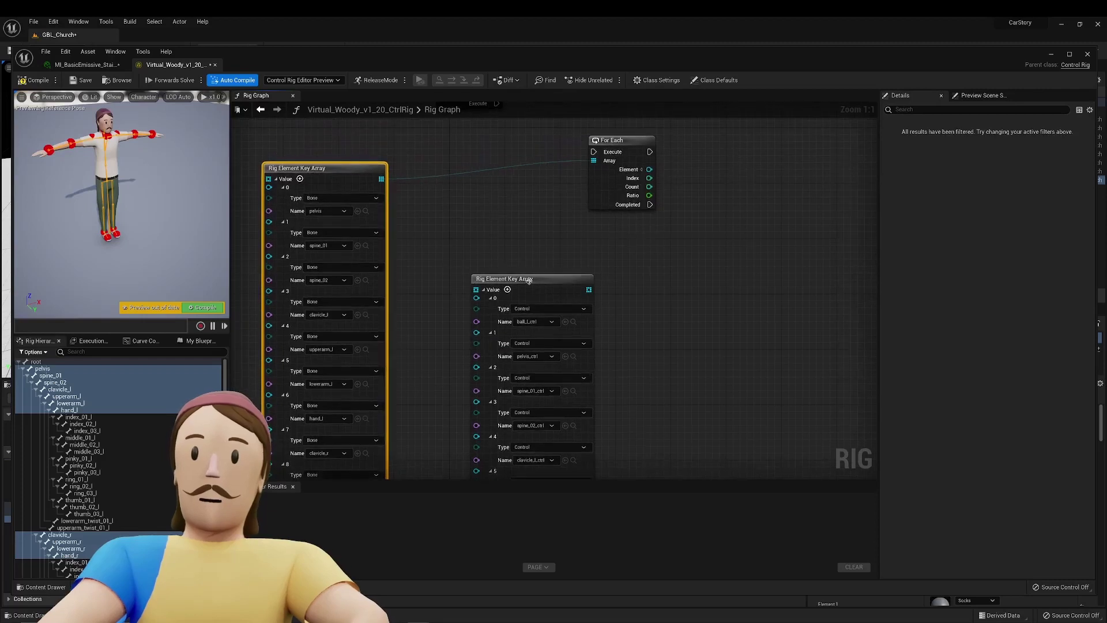
pyautogui.moveTo(527, 282); pyautogui.dragTo(492, 195)
pyautogui.scroll(-2, 469, 378)
pyautogui.moveTo(527, 418); pyautogui.dragTo(542, 106, button='right')
pyautogui.scroll(-3, 458, 312)
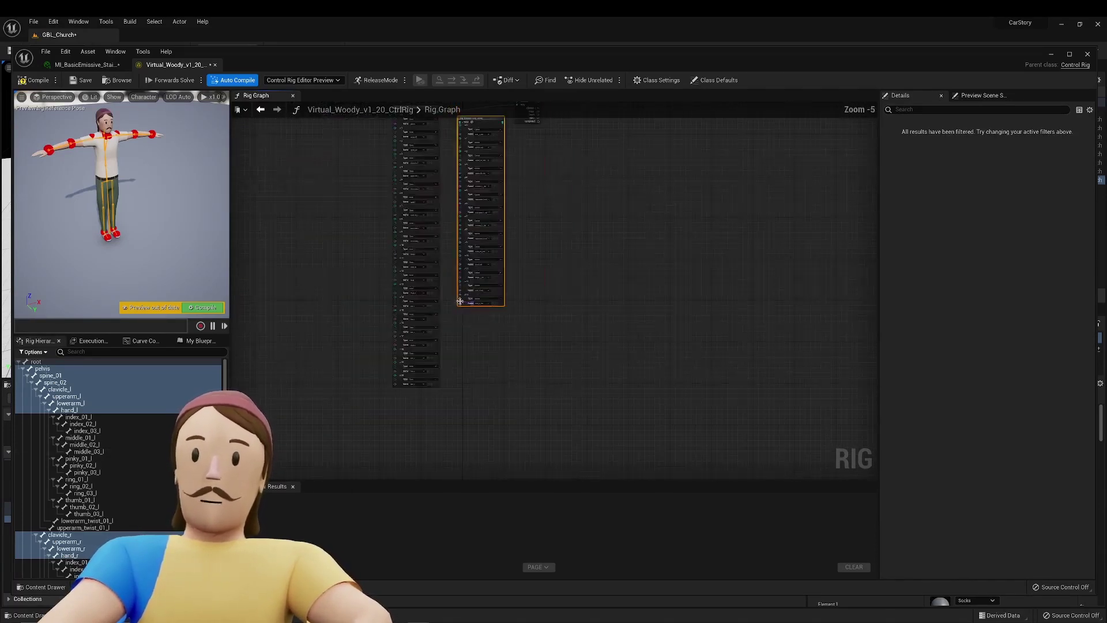
# Expand the collapsed arm and leg controls in the hierarchy and delete the control Rig Element Key Array from the graph.
pyautogui.scroll(-15, 54, 492)
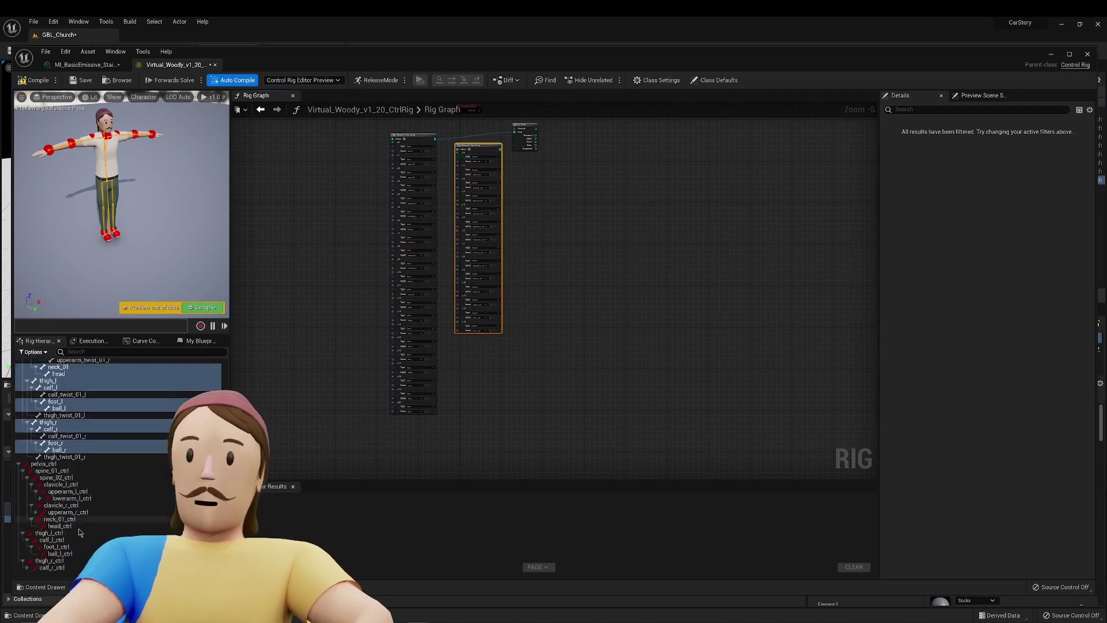
pyautogui.click(27, 568)
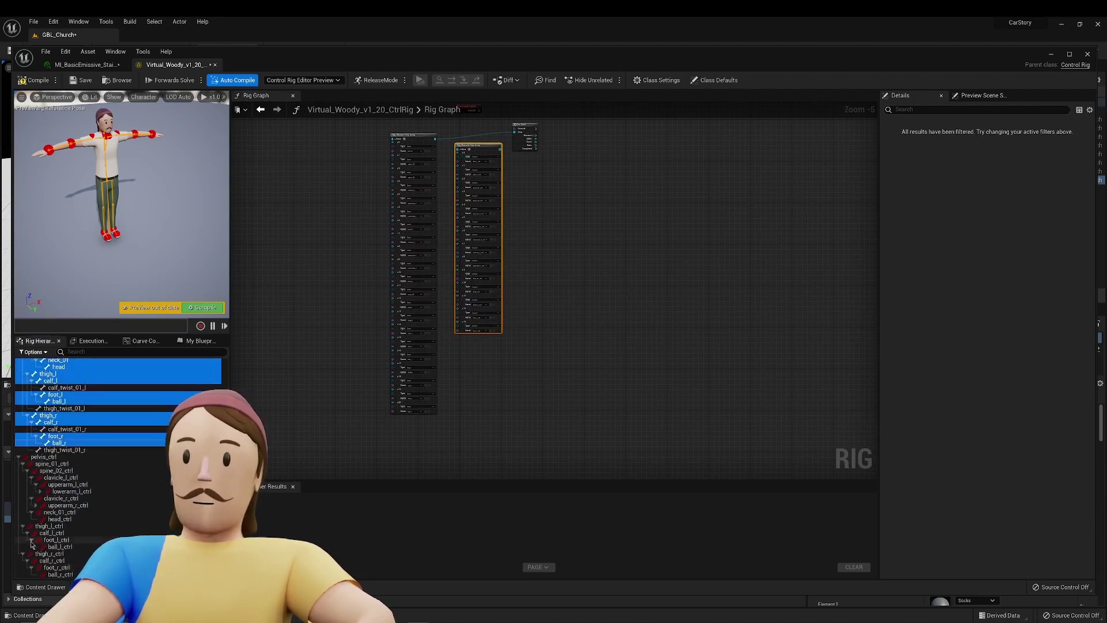
pyautogui.click(47, 547)
pyautogui.click(47, 575)
pyautogui.click(474, 309)
pyautogui.press('Delete')
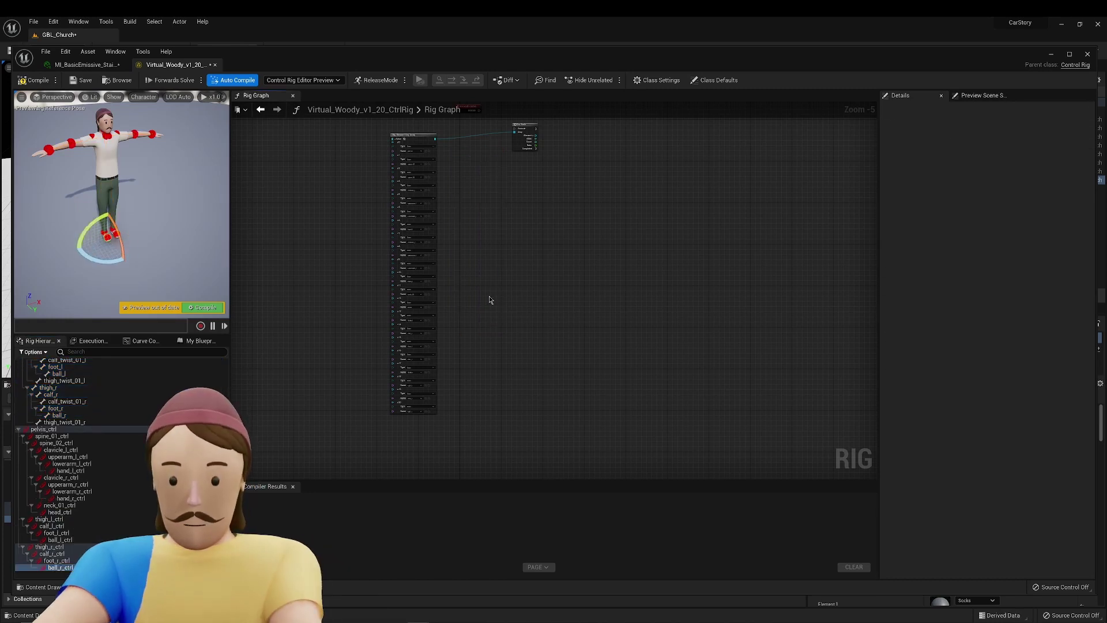
# Select all controls from pelvis_ctrl to ball_r_ctrl and create an item array from them in the rig graph.
pyautogui.moveTo(484, 286); pyautogui.dragTo(467, 375, button='right')
pyautogui.click(43, 429)
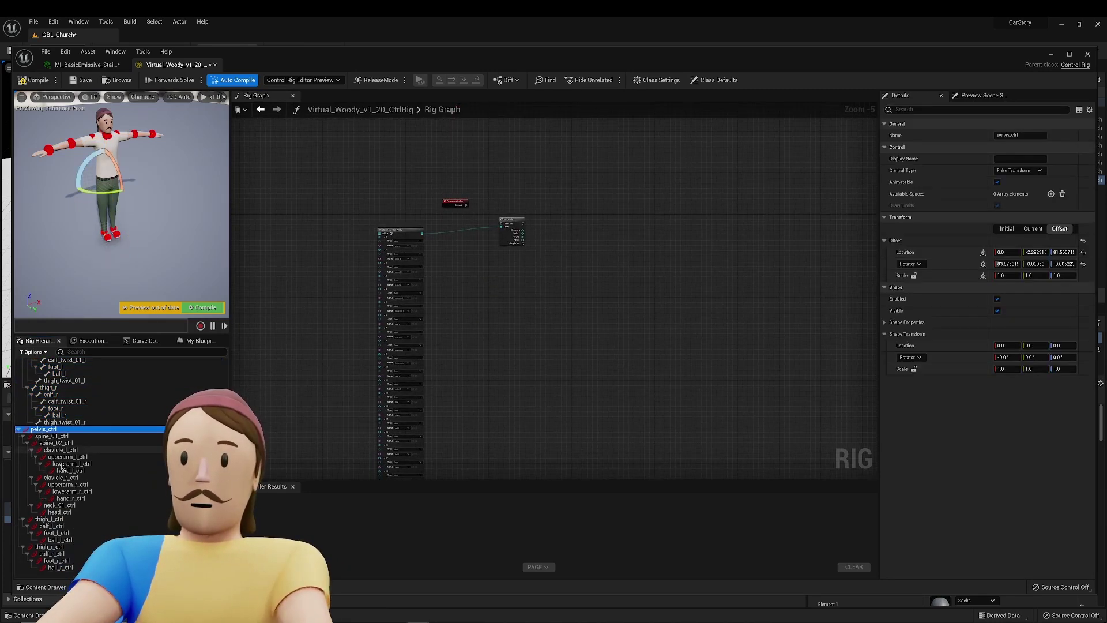
pyautogui.keyDown('shift'); pyautogui.click(60, 567); pyautogui.keyUp('shift')
pyautogui.scroll(5, 490, 243)
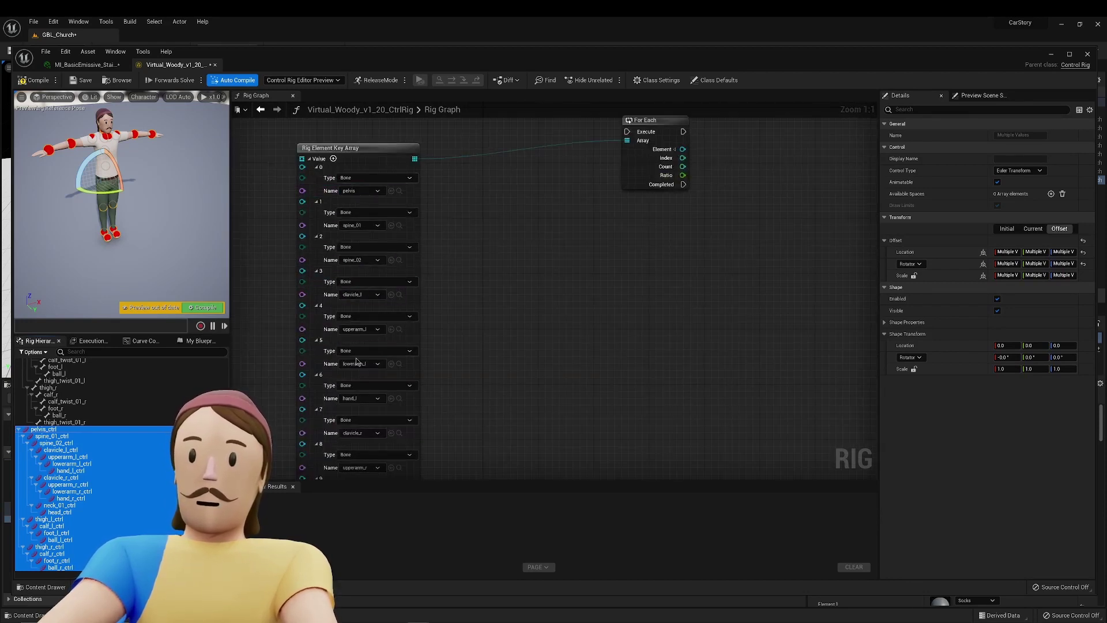
pyautogui.scroll(-6, 458, 305)
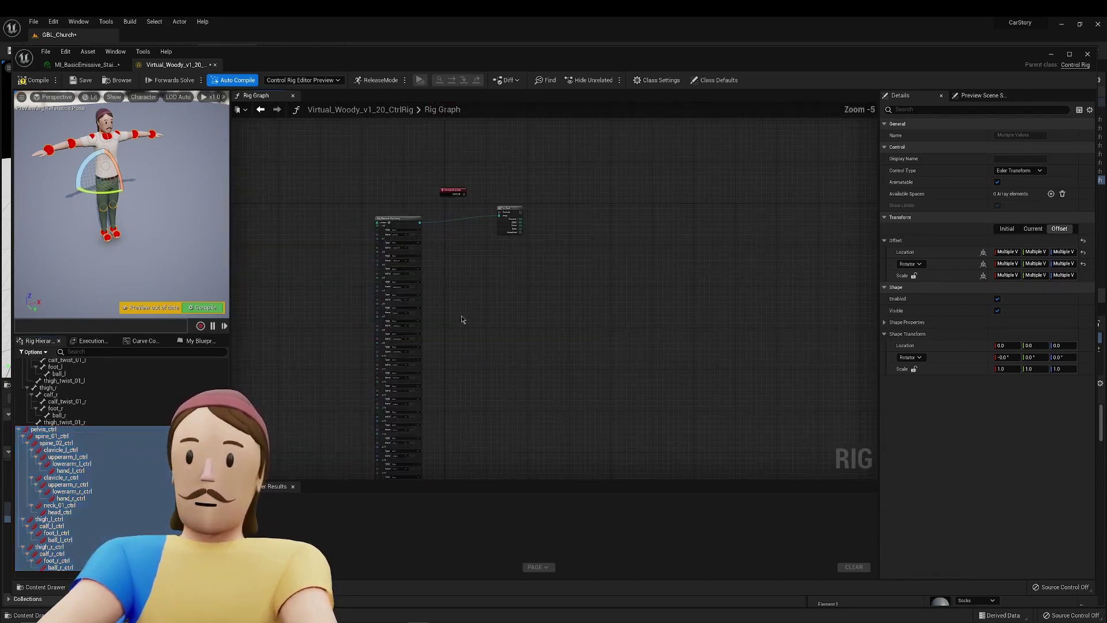
pyautogui.moveTo(51, 430); pyautogui.dragTo(501, 316)
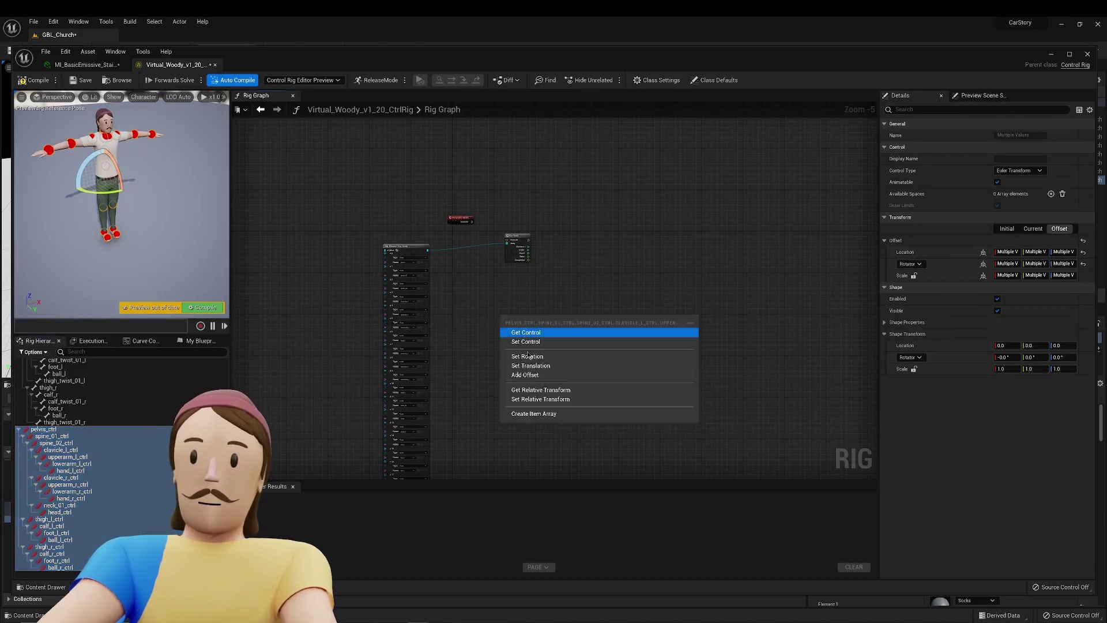
pyautogui.click(530, 412)
# Move the new control array beside the bone array and compare the order of their entries.
pyautogui.moveTo(531, 322); pyautogui.dragTo(553, 314, button='right')
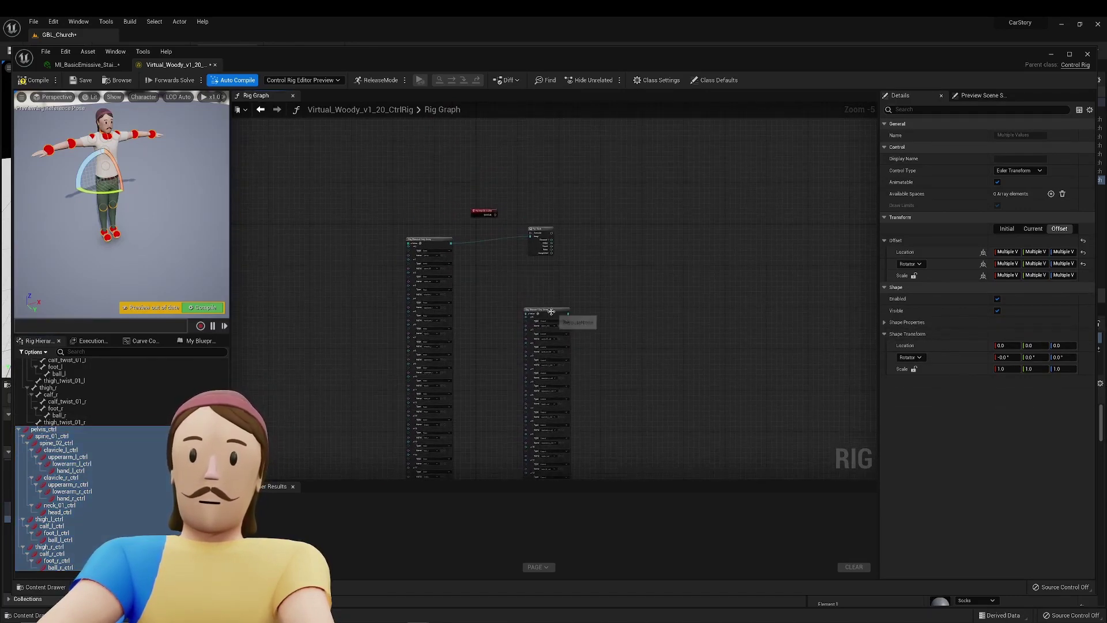
pyautogui.moveTo(553, 314); pyautogui.dragTo(487, 241)
pyautogui.moveTo(519, 271); pyautogui.dragTo(548, 293, button='right')
pyautogui.scroll(5, 494, 264)
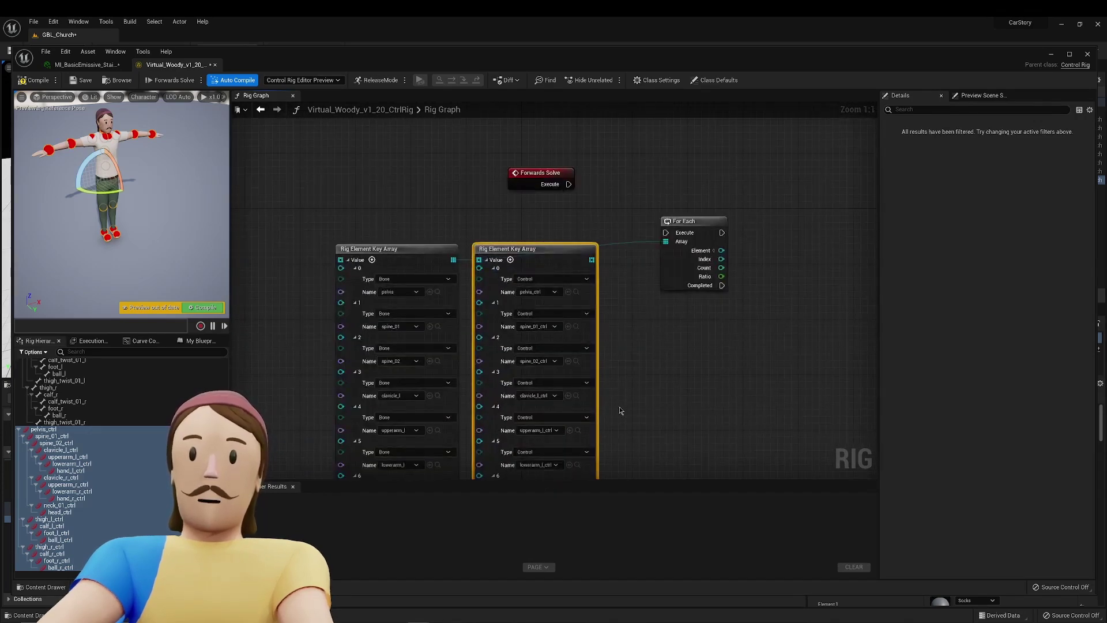
pyautogui.moveTo(620, 410); pyautogui.dragTo(613, 292, button='right')
pyautogui.moveTo(598, 386); pyautogui.dragTo(593, 231, button='right')
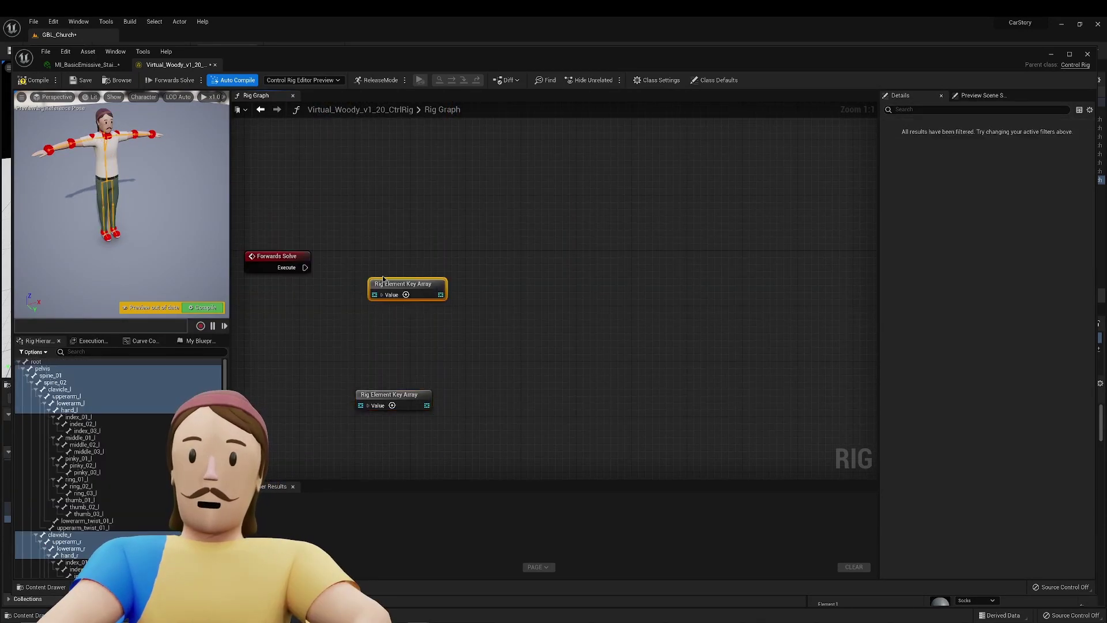
# Position the upper Rig Element Key Array near Forwards Solve and add a For Each node fed by its output.
pyautogui.moveTo(432, 292); pyautogui.dragTo(411, 253)
pyautogui.moveTo(412, 252); pyautogui.dragTo(394, 264, button='right')
pyautogui.moveTo(394, 264); pyautogui.dragTo(407, 276)
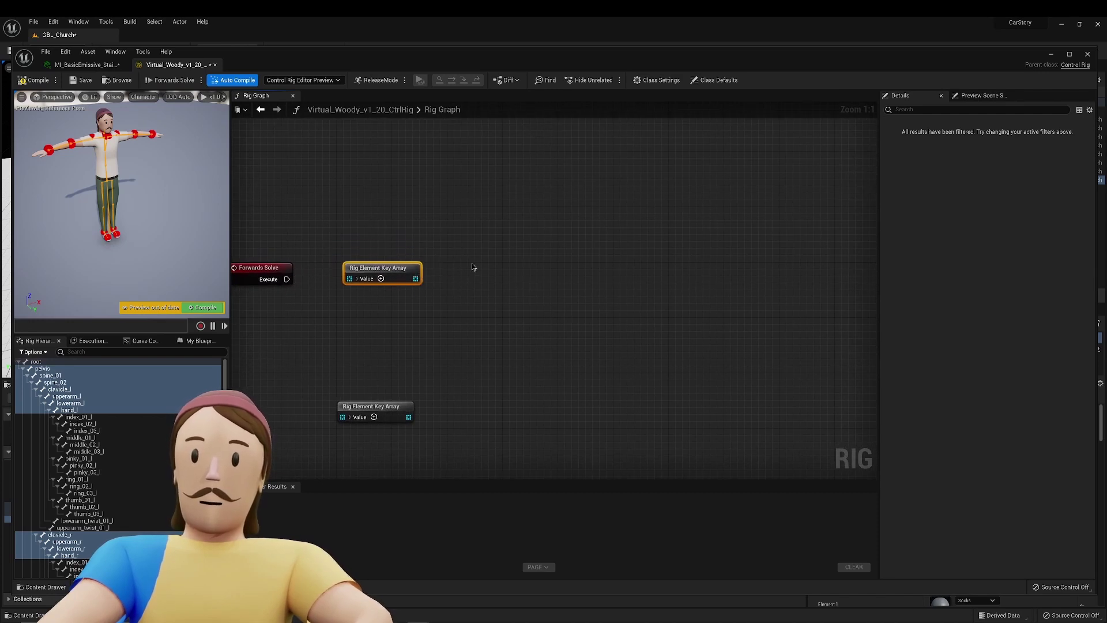
pyautogui.moveTo(406, 249); pyautogui.dragTo(459, 259, button='right')
pyautogui.click(489, 262)
pyautogui.moveTo(521, 288); pyautogui.dragTo(568, 293)
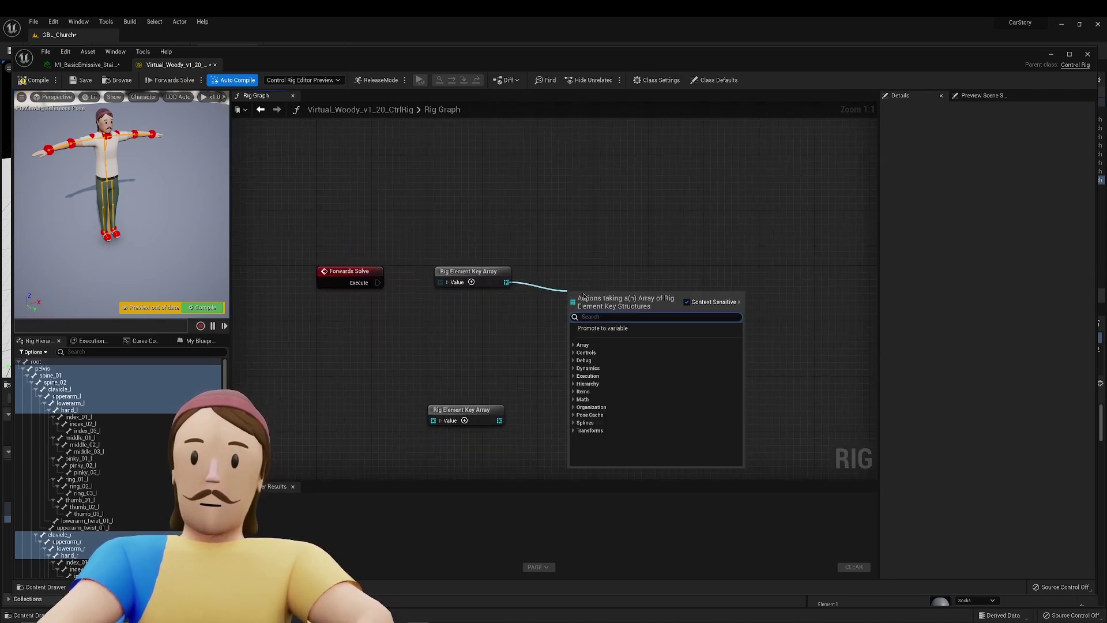
pyautogui.write('for')
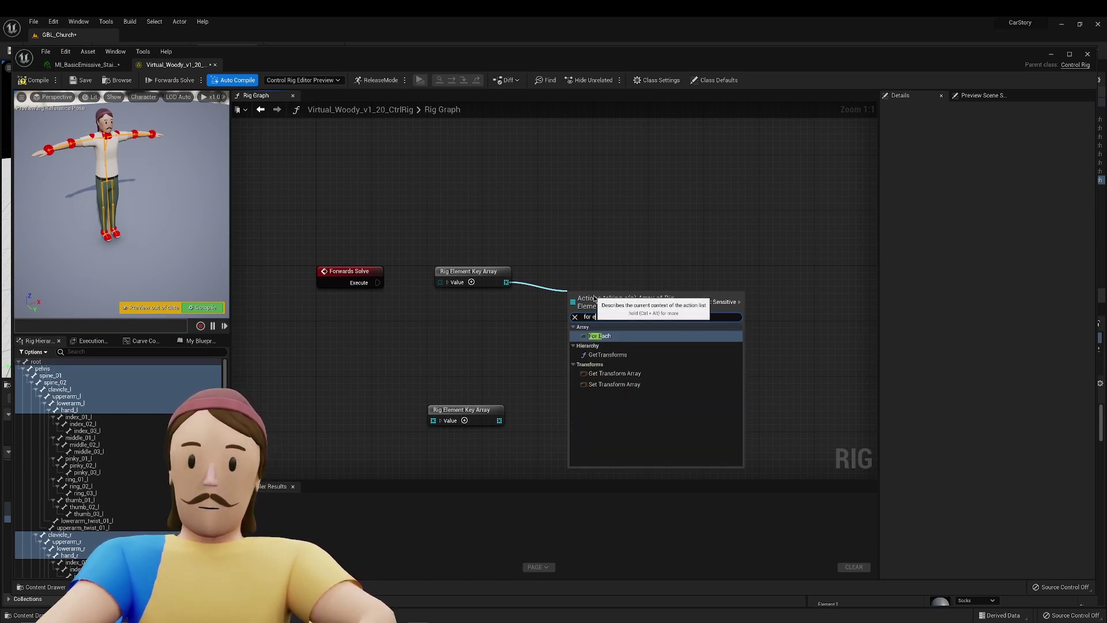
pyautogui.write(' e')
pyautogui.press('Return')
pyautogui.moveTo(593, 295); pyautogui.dragTo(563, 248)
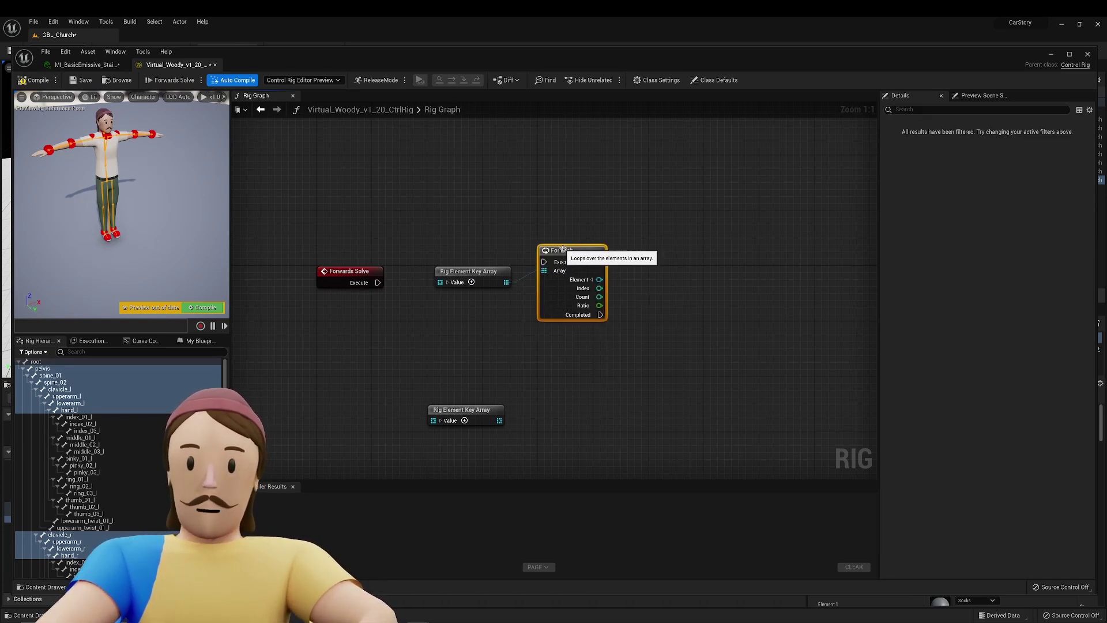
# Rearrange the graph so both Rig Element Key Array nodes sit below Forwards Solve, with For Each beside the upper array.
pyautogui.moveTo(417, 252); pyautogui.dragTo(373, 257, button='right')
pyautogui.moveTo(429, 284); pyautogui.dragTo(408, 324)
pyautogui.moveTo(298, 285); pyautogui.dragTo(284, 244)
pyautogui.click(339, 212)
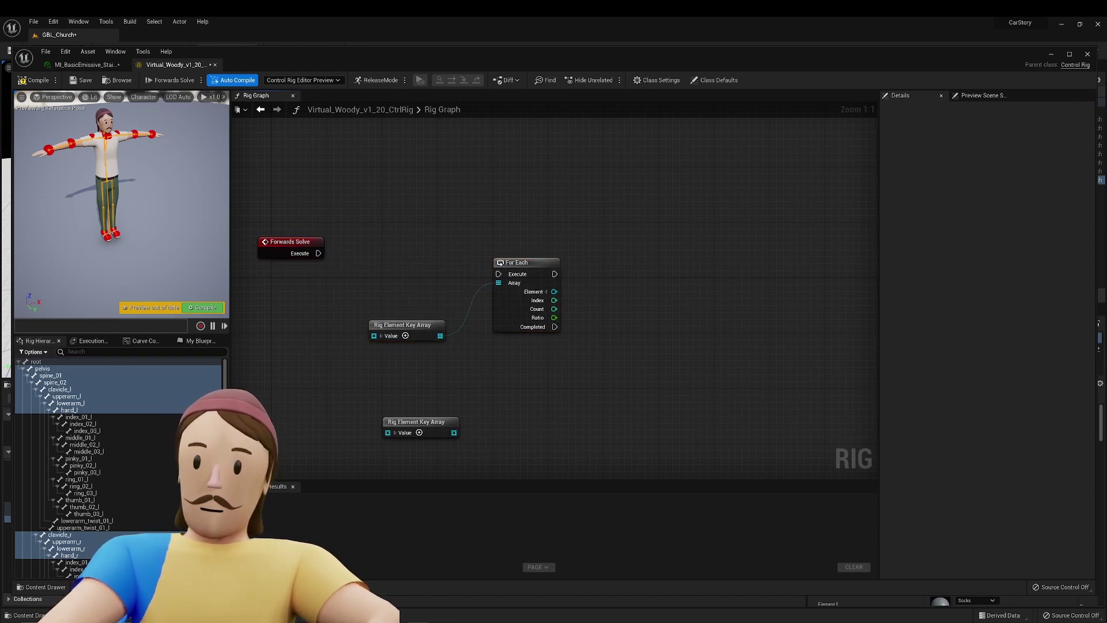
pyautogui.moveTo(399, 281); pyautogui.dragTo(429, 230, button='right')
pyautogui.moveTo(433, 273); pyautogui.dragTo(377, 246)
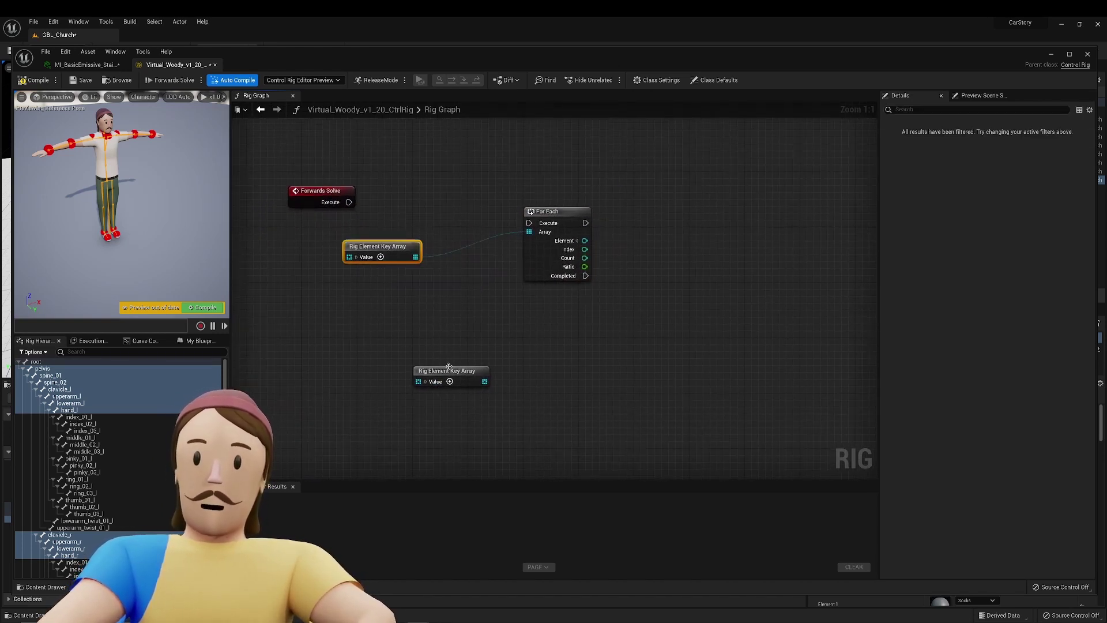
pyautogui.moveTo(449, 367); pyautogui.dragTo(359, 380)
pyautogui.moveTo(543, 243); pyautogui.dragTo(460, 271)
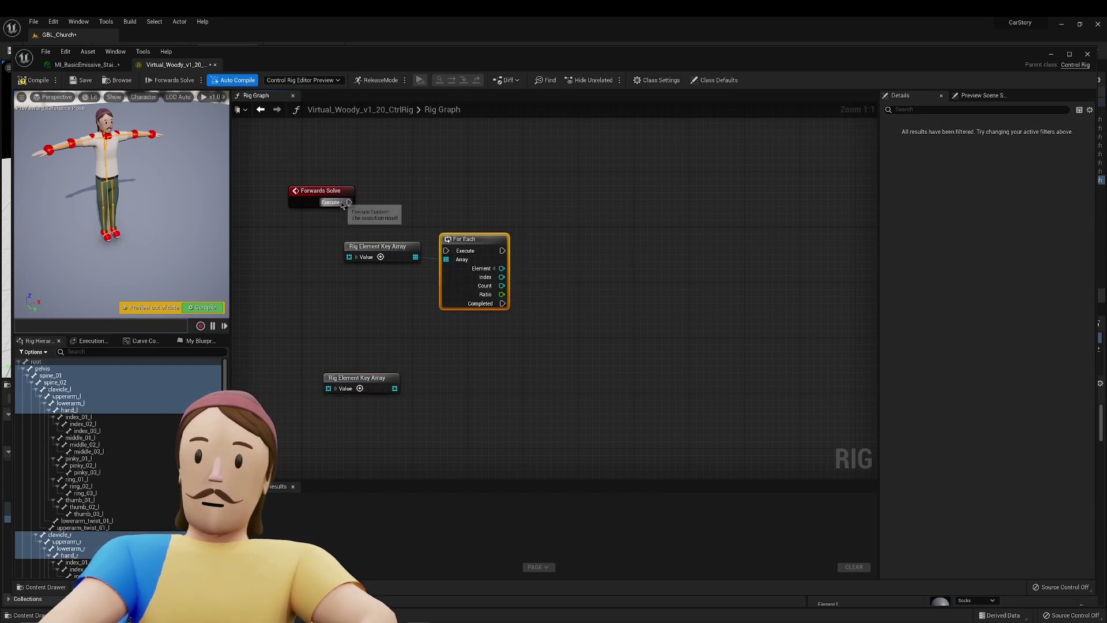
pyautogui.click(403, 246)
pyautogui.click(399, 226)
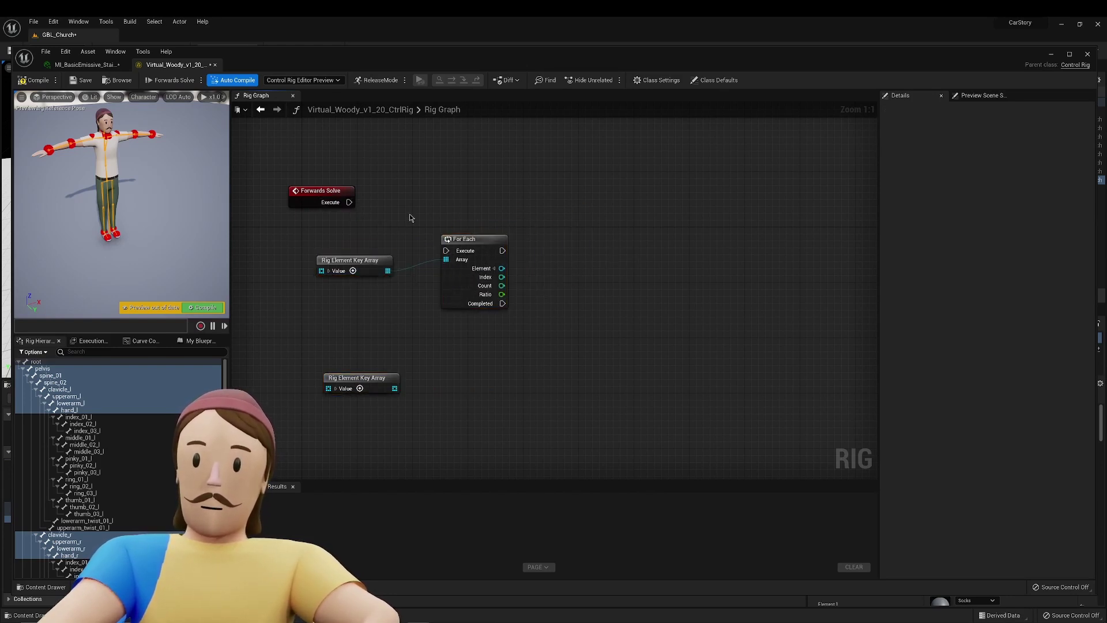
# Add an At node fed by the lower Rig Element Key Array and space it out to the array's right.
pyautogui.moveTo(417, 340); pyautogui.dragTo(504, 328)
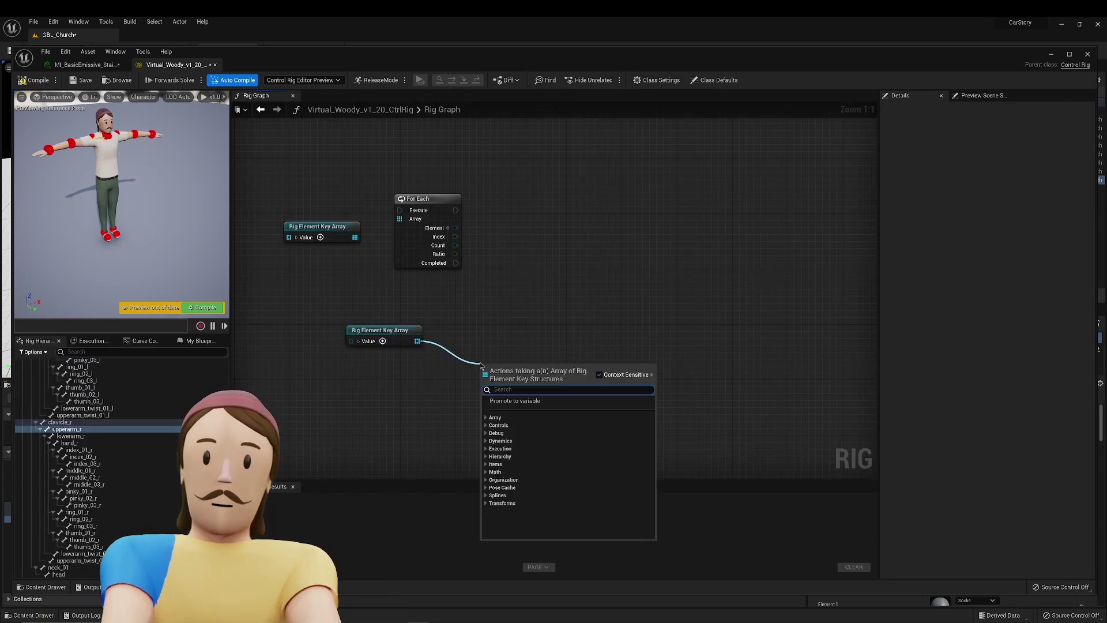
pyautogui.write('at')
pyautogui.press('Return')
pyautogui.click(545, 286)
pyautogui.moveTo(544, 286); pyautogui.dragTo(492, 327, button='right')
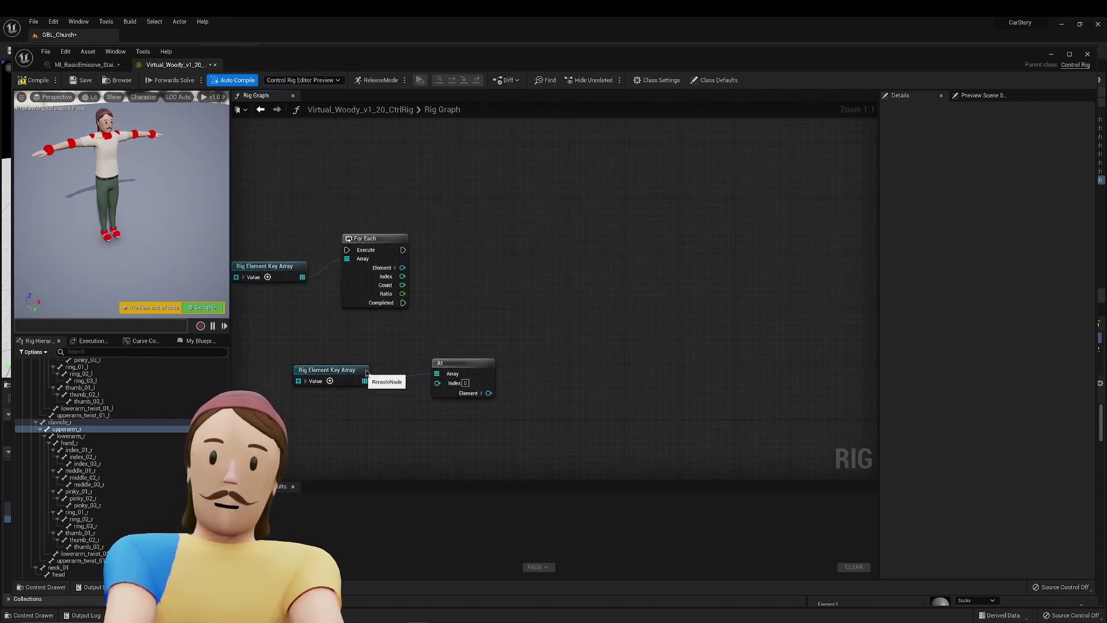
pyautogui.moveTo(366, 373); pyautogui.dragTo(373, 367)
pyautogui.click(462, 366)
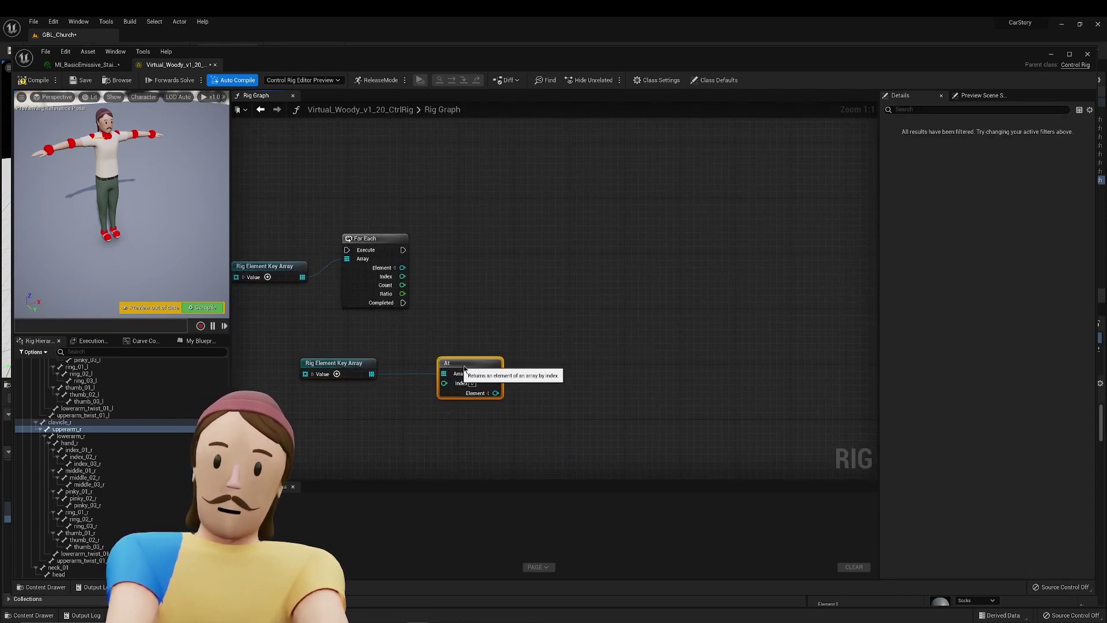
pyautogui.moveTo(462, 365); pyautogui.dragTo(509, 365)
# Add a Get Transform node connected to the At node's Element output.
pyautogui.moveTo(516, 321); pyautogui.dragTo(588, 302, button='right')
pyautogui.moveTo(587, 384); pyautogui.dragTo(653, 269)
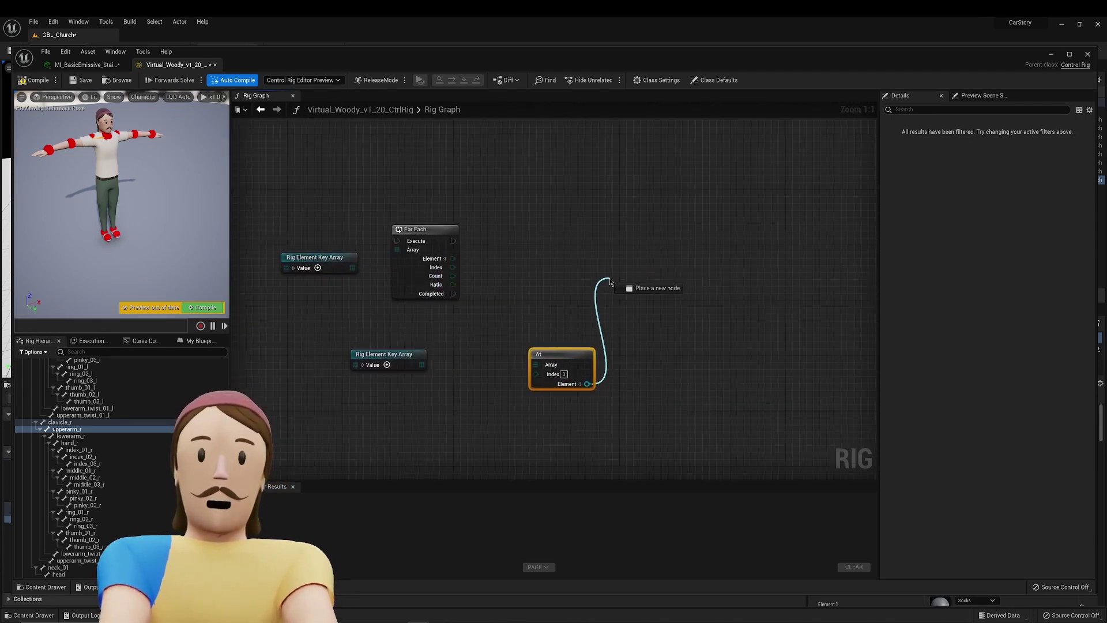
pyautogui.moveTo(610, 282); pyautogui.dragTo(610, 283)
pyautogui.write('get')
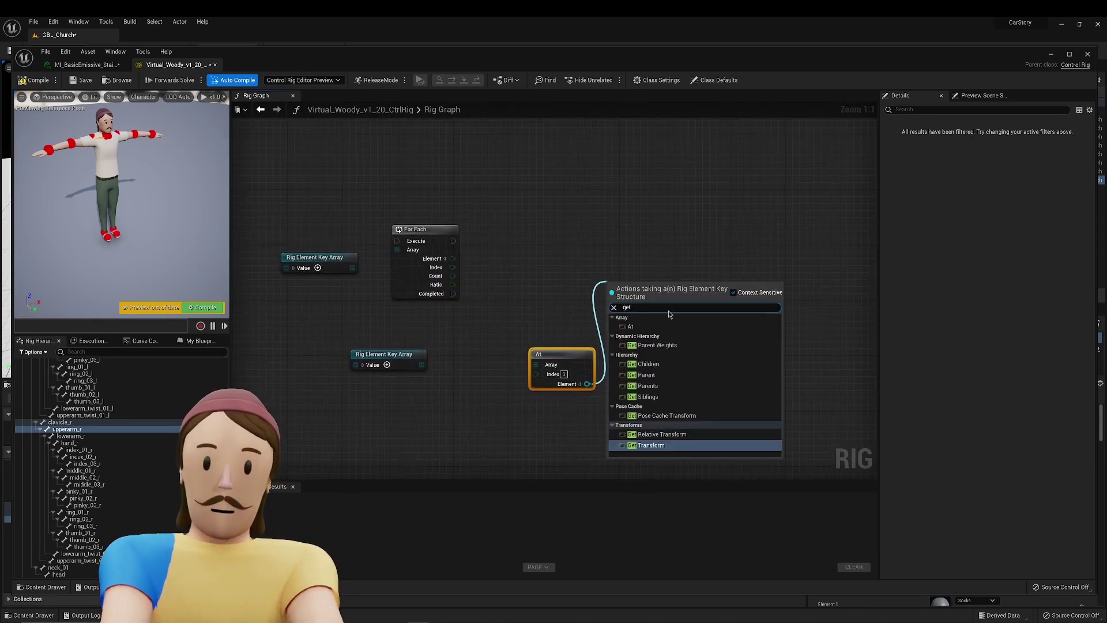
pyautogui.write(' tran')
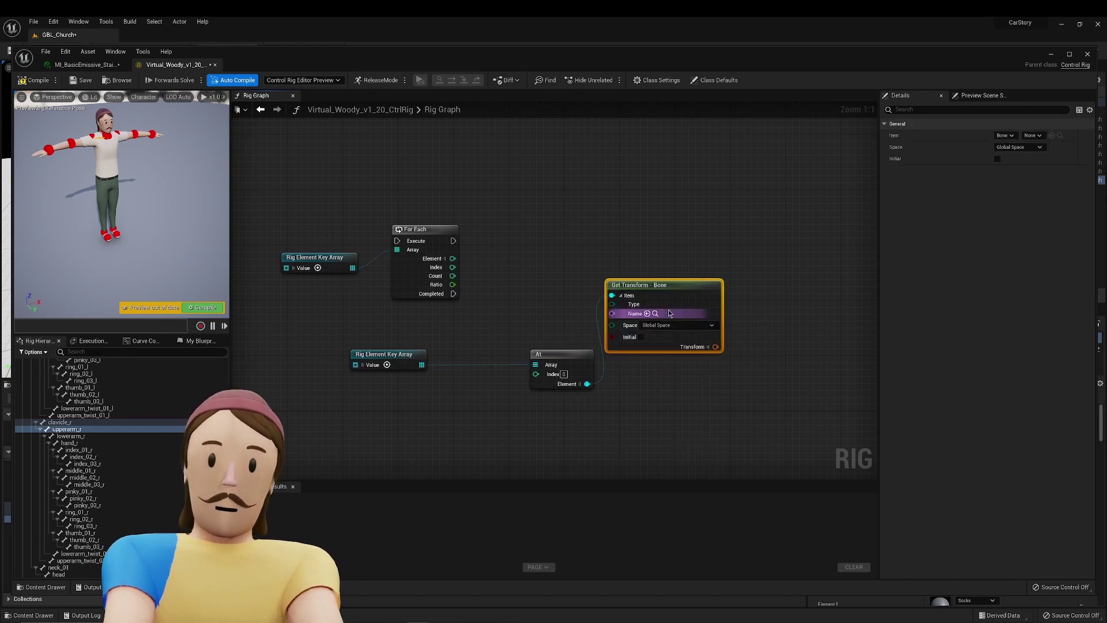
# Connect For Each's Index output to the At node's Index input and move Get Transform beside the At node.
pyautogui.press('Return')
pyautogui.moveTo(452, 267); pyautogui.dragTo(515, 373)
pyautogui.moveTo(646, 289); pyautogui.dragTo(638, 301)
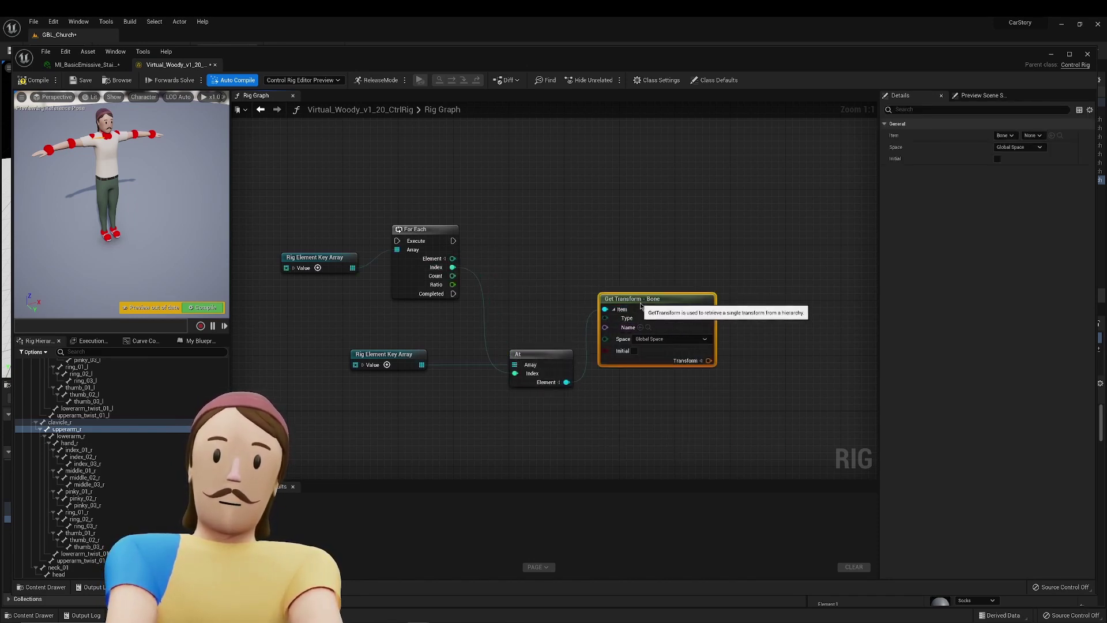
# Add a Set Transform node fed by For Each's Element output and connect For Each's Execute output to it.
pyautogui.moveTo(478, 250); pyautogui.dragTo(413, 256, button='right')
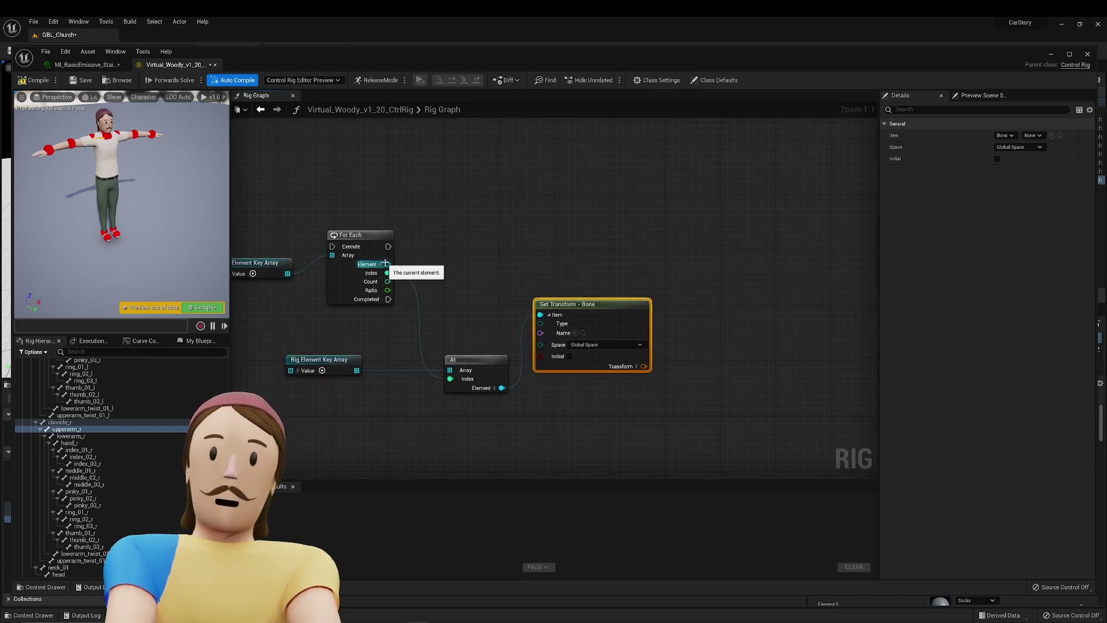
pyautogui.moveTo(385, 264); pyautogui.dragTo(703, 245)
pyautogui.write('set tran')
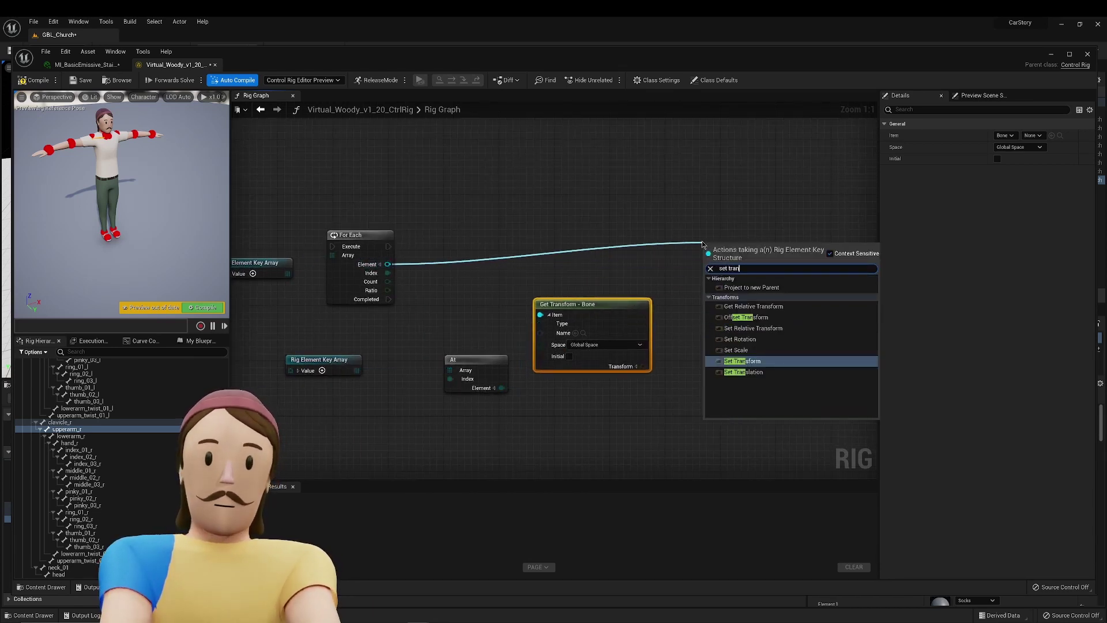
pyautogui.press('Return')
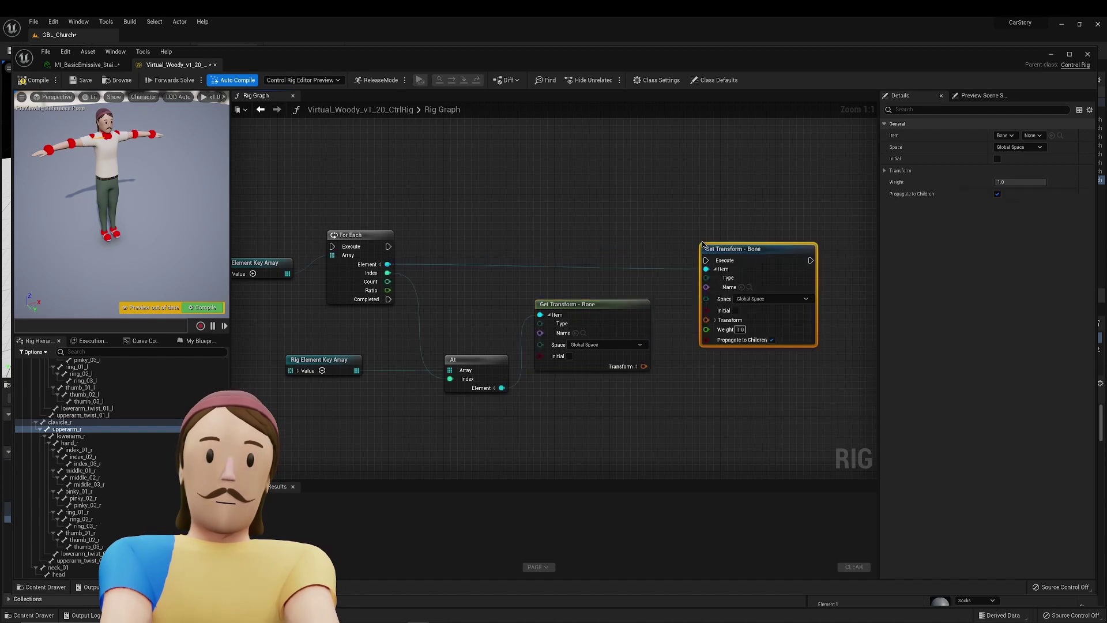
pyautogui.moveTo(387, 247); pyautogui.dragTo(706, 259)
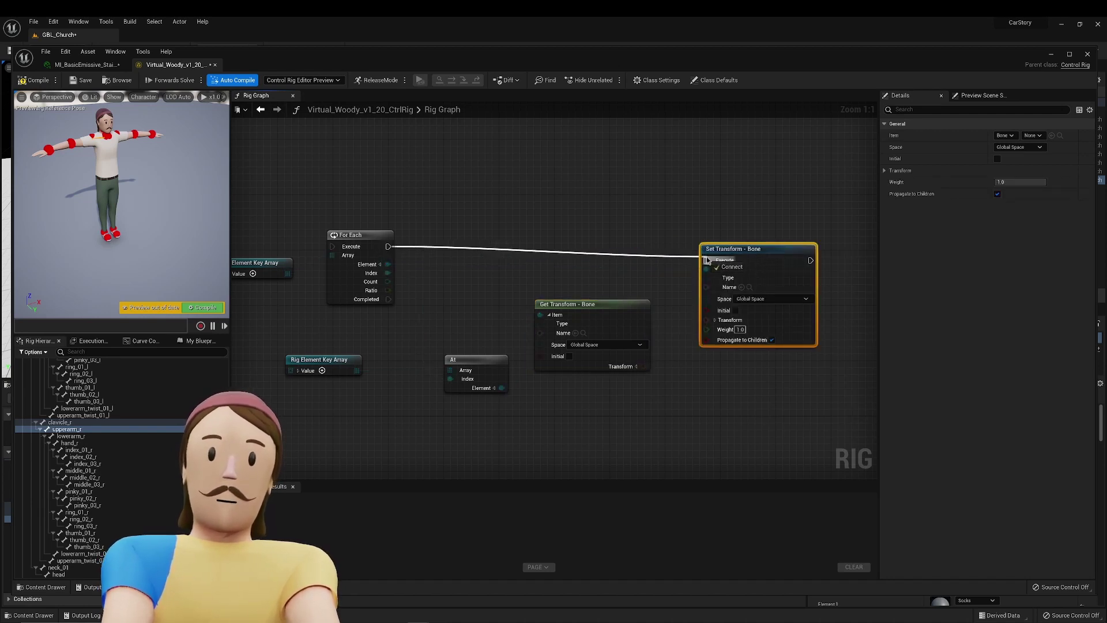
pyautogui.click(612, 237)
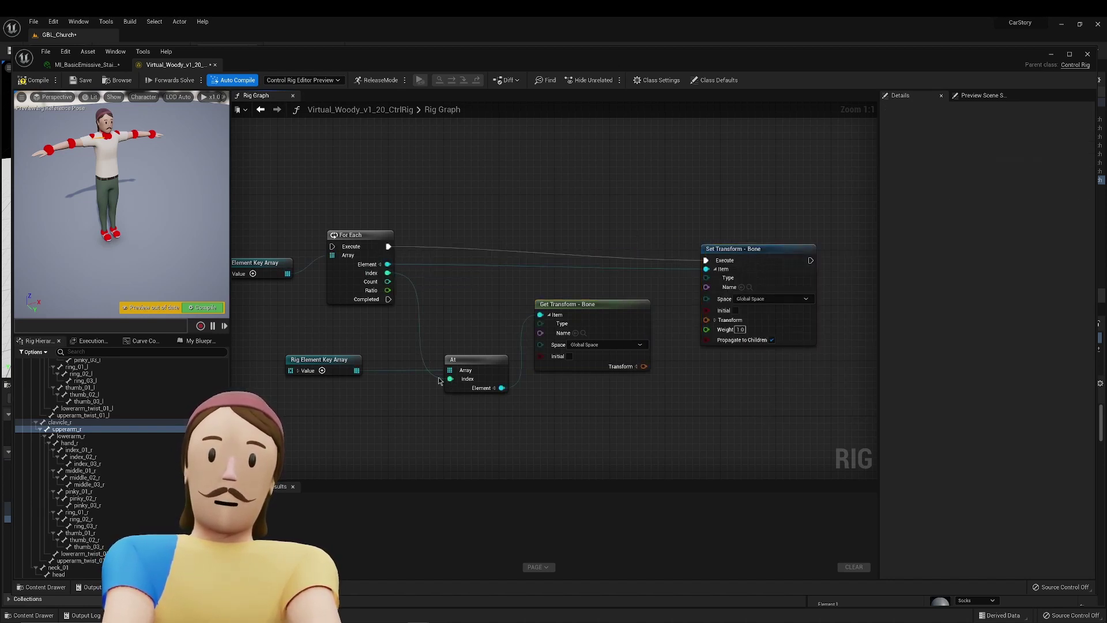
# Move the upper Rig Element Key Array slightly lower and connect Get Transform's Transform output to Set Transform's Transform input.
pyautogui.moveTo(417, 307); pyautogui.dragTo(509, 304, button='right')
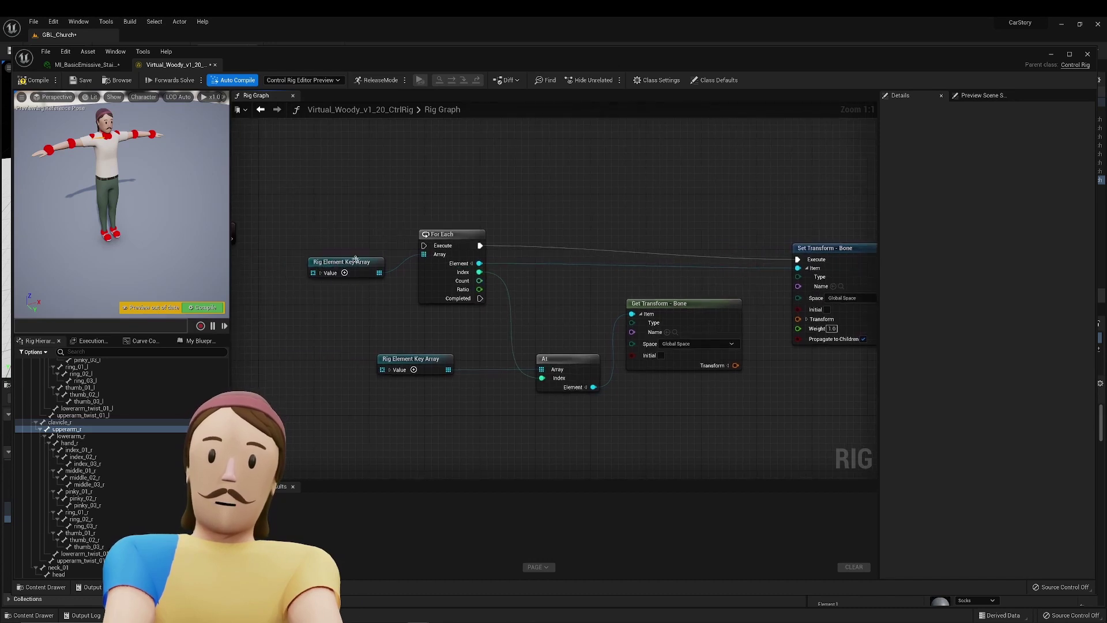
pyautogui.moveTo(353, 264); pyautogui.dragTo(355, 291)
pyautogui.moveTo(356, 291); pyautogui.dragTo(382, 259, button='right')
pyautogui.moveTo(505, 338); pyautogui.dragTo(413, 309, button='right')
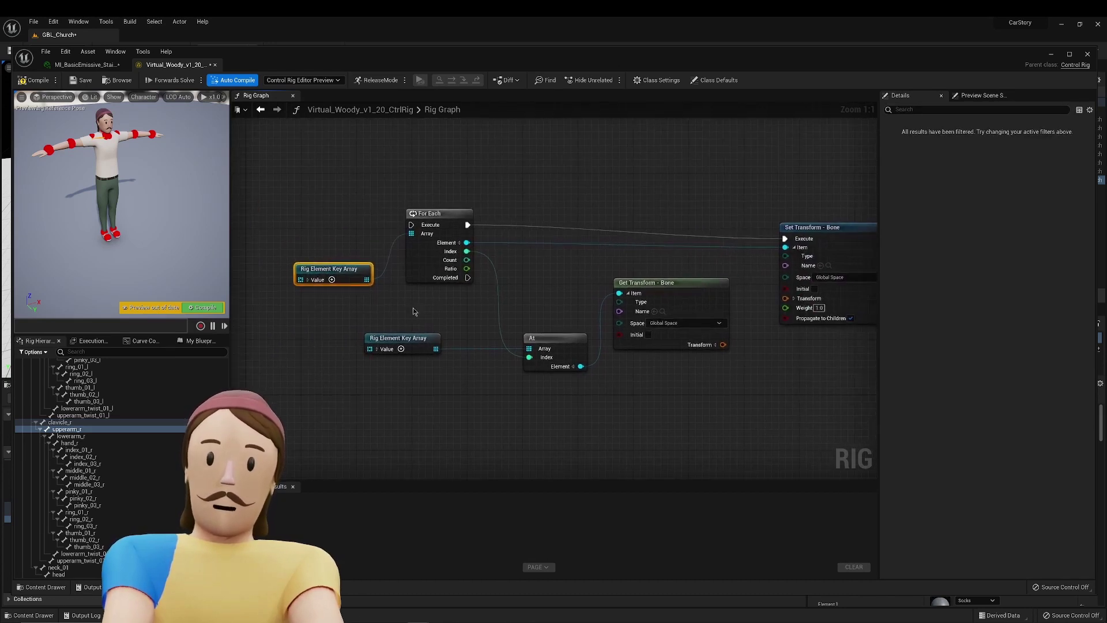
pyautogui.moveTo(574, 302); pyautogui.dragTo(399, 318, button='right')
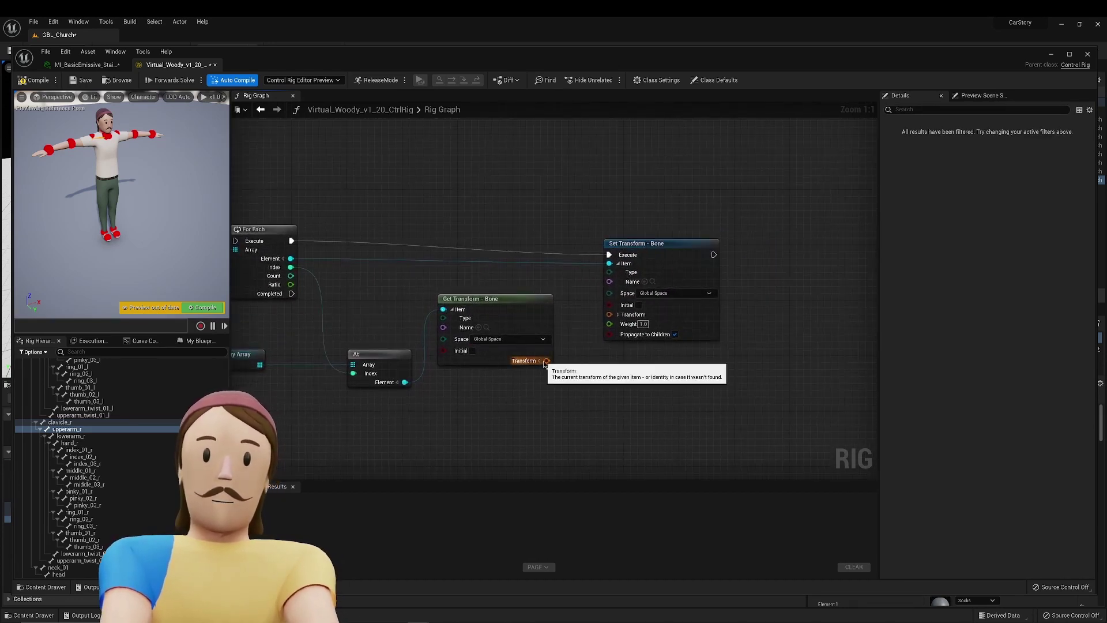
pyautogui.moveTo(546, 361); pyautogui.dragTo(610, 314)
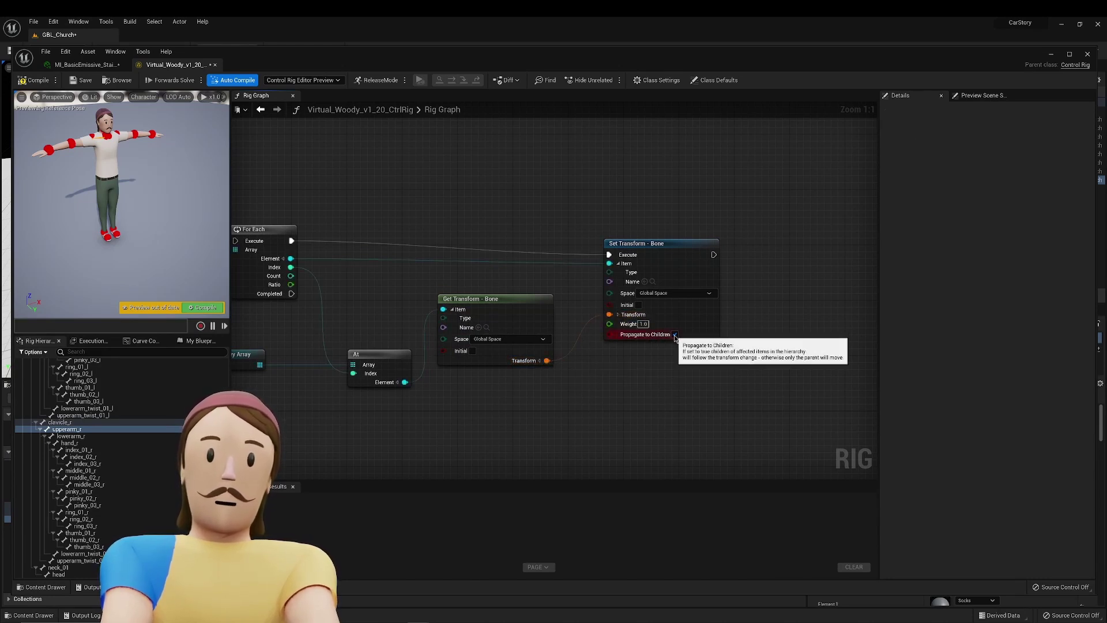
# Connect Forwards Solve's Execute output to For Each's Execute input and compile the rig.
pyautogui.moveTo(611, 355); pyautogui.dragTo(715, 363, button='right')
pyautogui.scroll(-1, 714, 364)
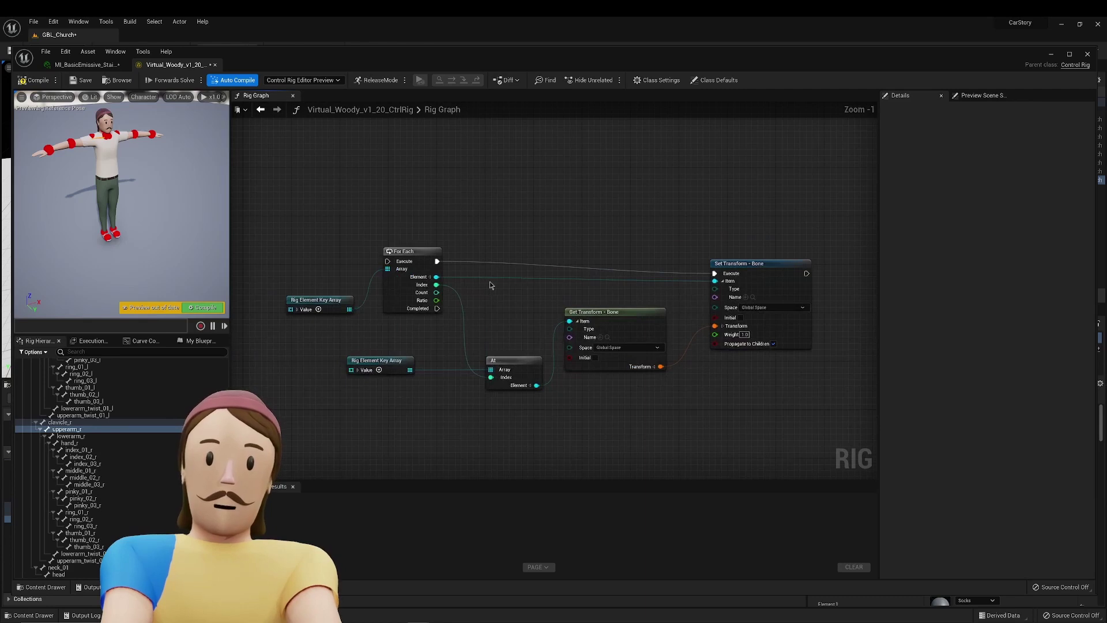
pyautogui.moveTo(490, 285); pyautogui.dragTo(556, 294, button='right')
pyautogui.moveTo(307, 263); pyautogui.dragTo(496, 281)
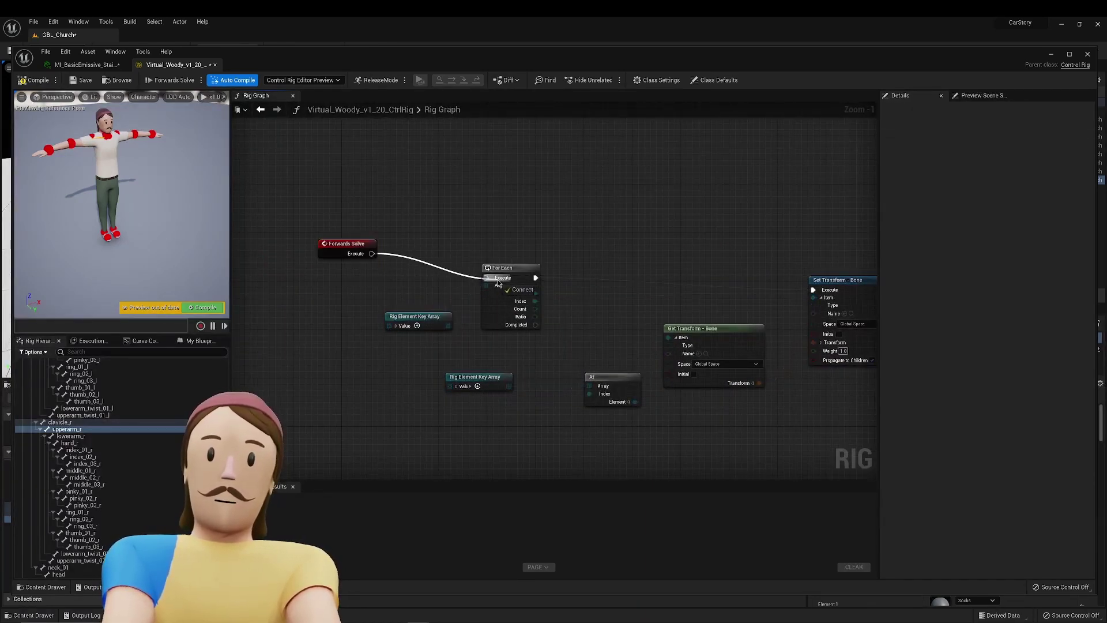
pyautogui.moveTo(498, 283); pyautogui.dragTo(498, 282)
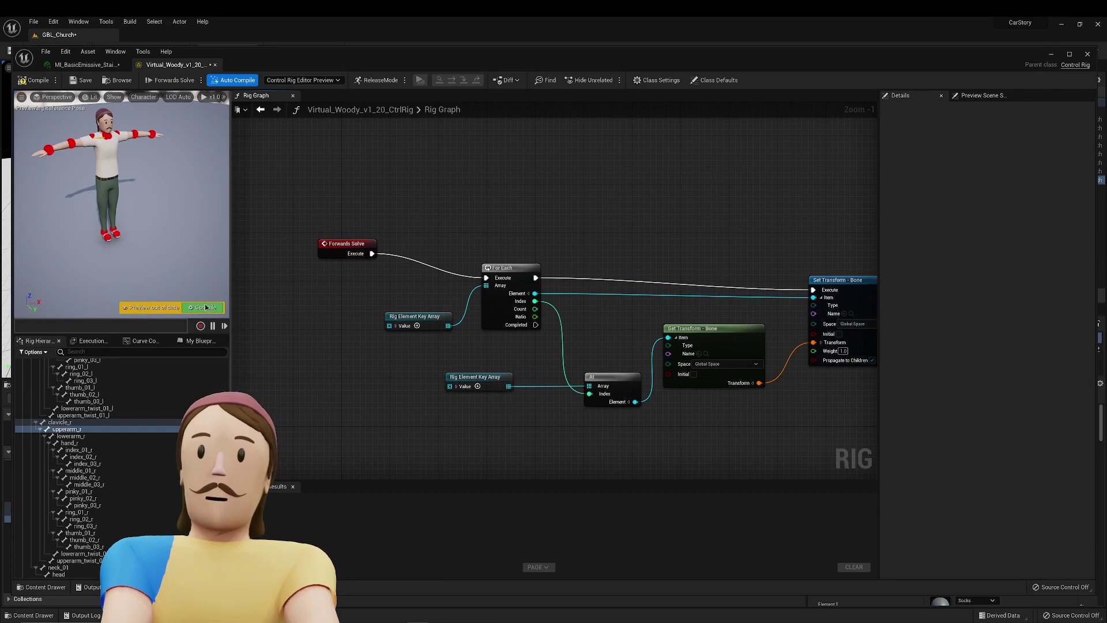
pyautogui.click(206, 308)
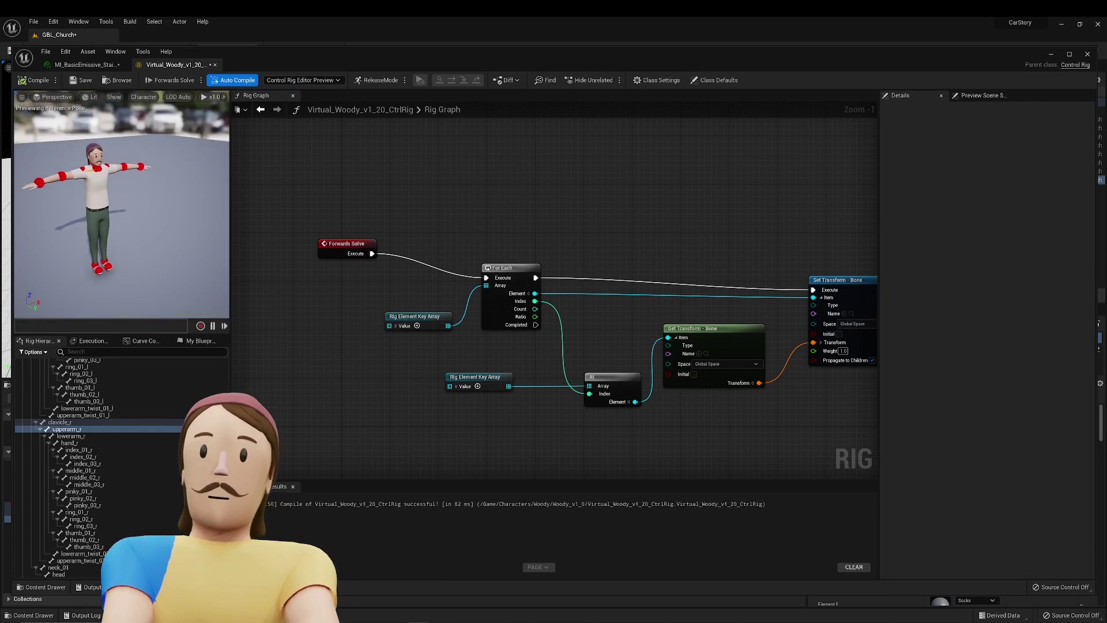
# Test the lowerarm_l_ctrl and foot_l_ctrl controls on the preview character.
pyautogui.click(149, 179)
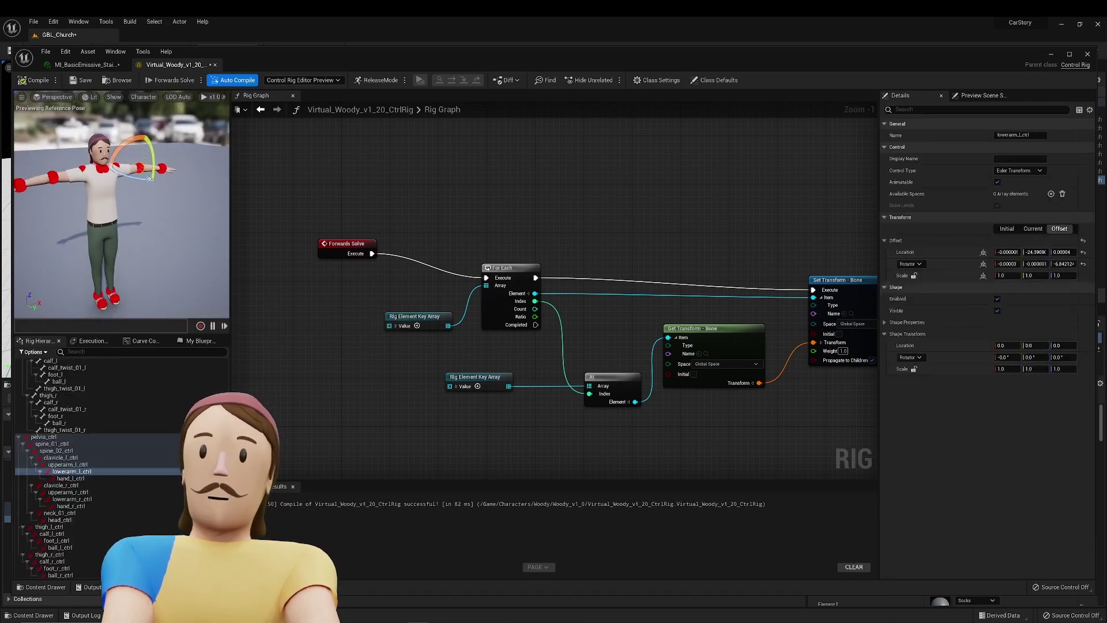
pyautogui.click(118, 293)
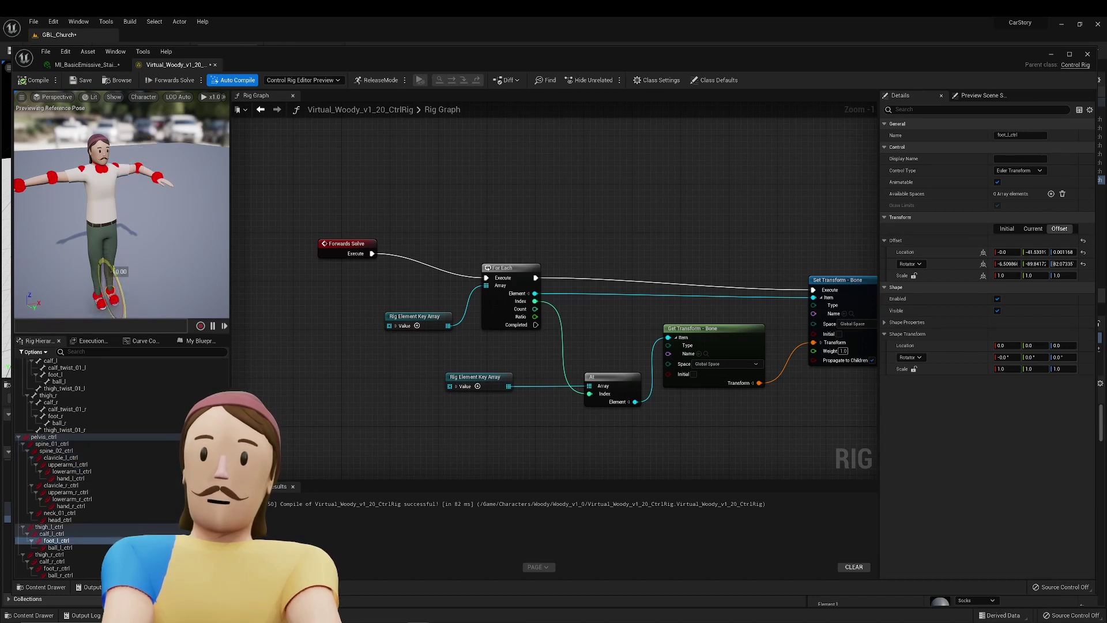
pyautogui.click(137, 278)
pyautogui.moveTo(137, 278)
pyautogui.mouseDown()
pyautogui.moveTo(127, 277)
pyautogui.moveTo(136, 237)
pyautogui.moveTo(115, 202)
pyautogui.moveTo(130, 260)
pyautogui.mouseUp()
pyautogui.click(124, 295)
pyautogui.moveTo(165, 230); pyautogui.dragTo(112, 231, button='right')
# Select calf_l_ctrl and reveal its shape properties.
pyautogui.click(118, 232)
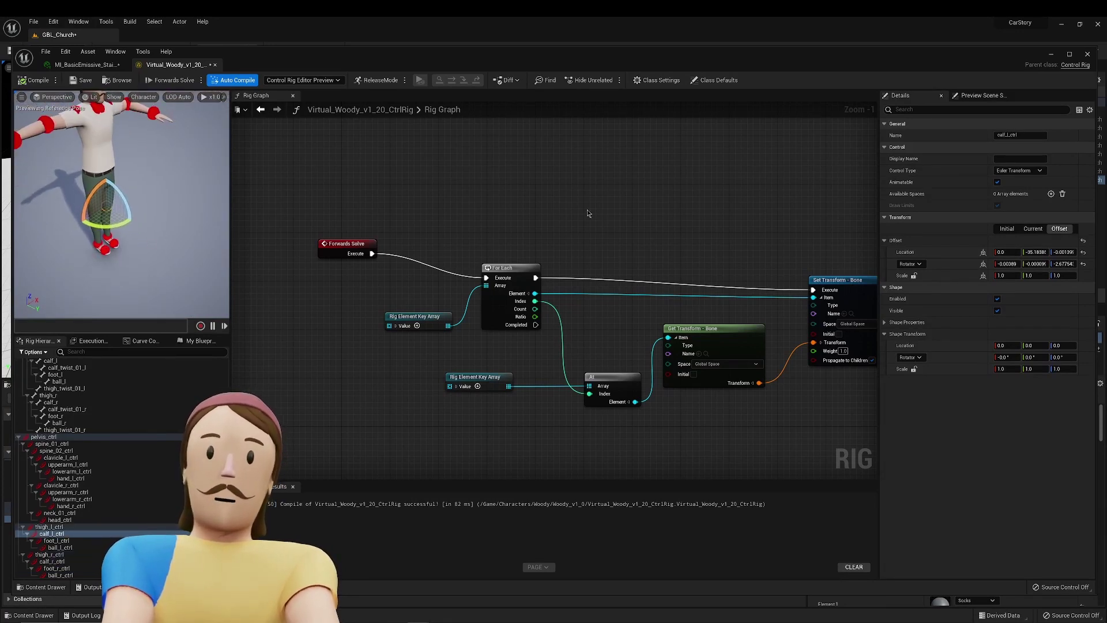
pyautogui.click(906, 322)
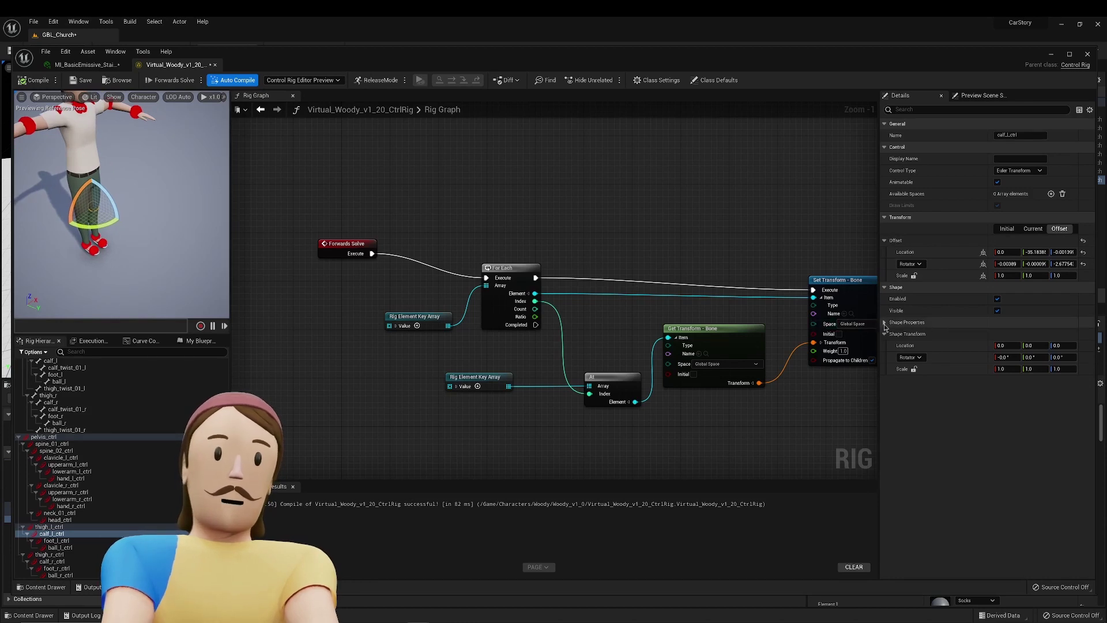
pyautogui.click(1024, 334)
pyautogui.click(1024, 334)
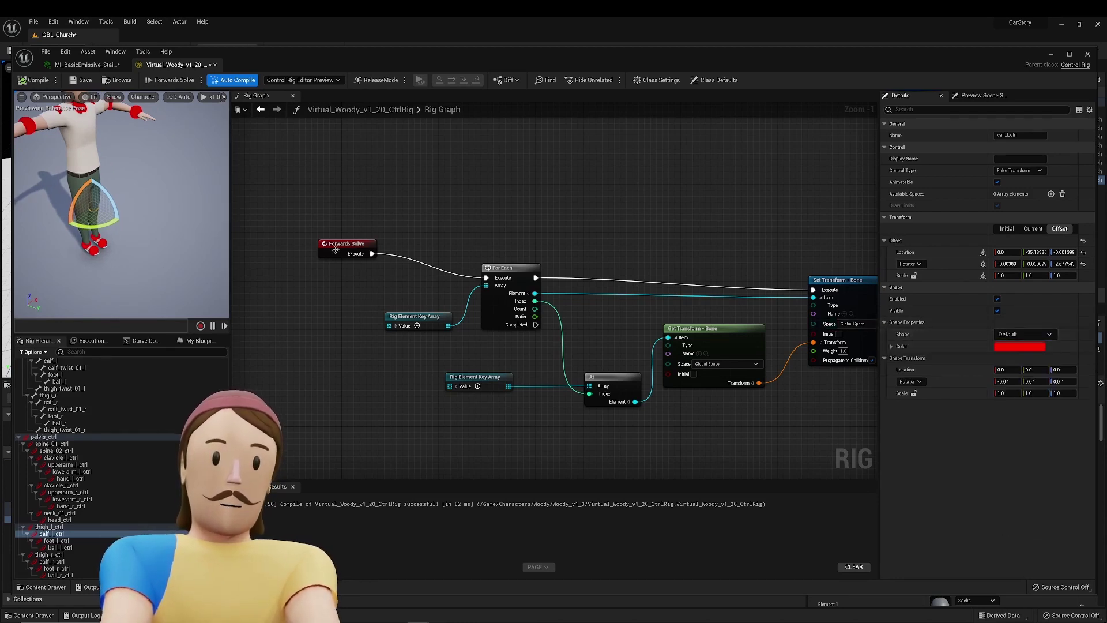
# Examine the spine_01 and pelvis bones in the rig hierarchy and on the preview character.
pyautogui.moveTo(112, 214); pyautogui.dragTo(111, 197, button='right')
pyautogui.moveTo(150, 243); pyautogui.dragTo(143, 259, button='right')
pyautogui.scroll(15, 71, 453)
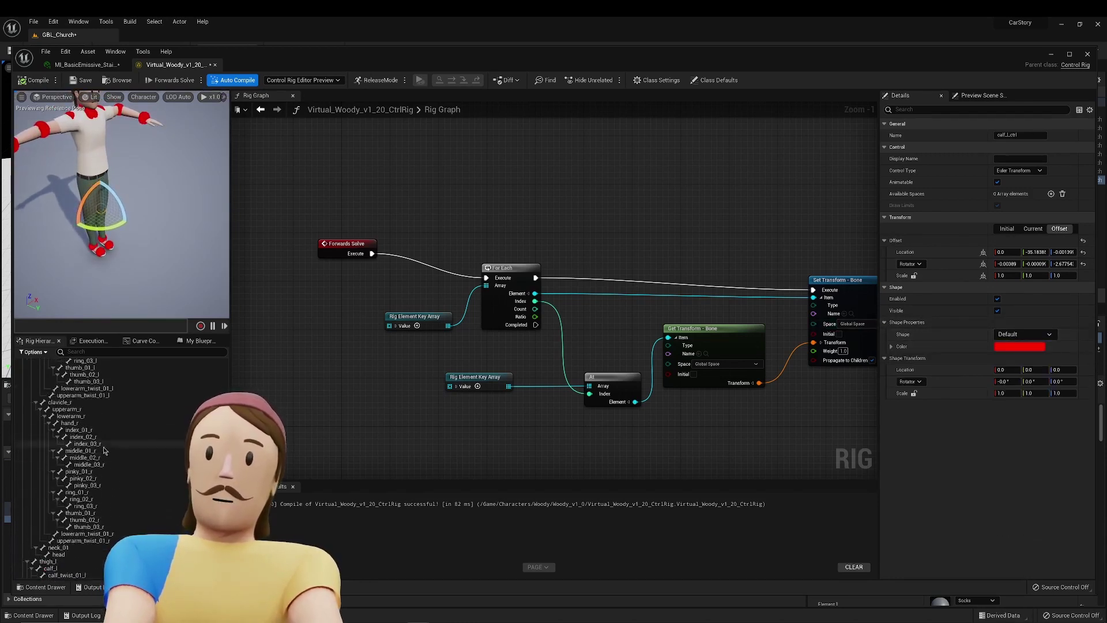
pyautogui.scroll(3, 106, 452)
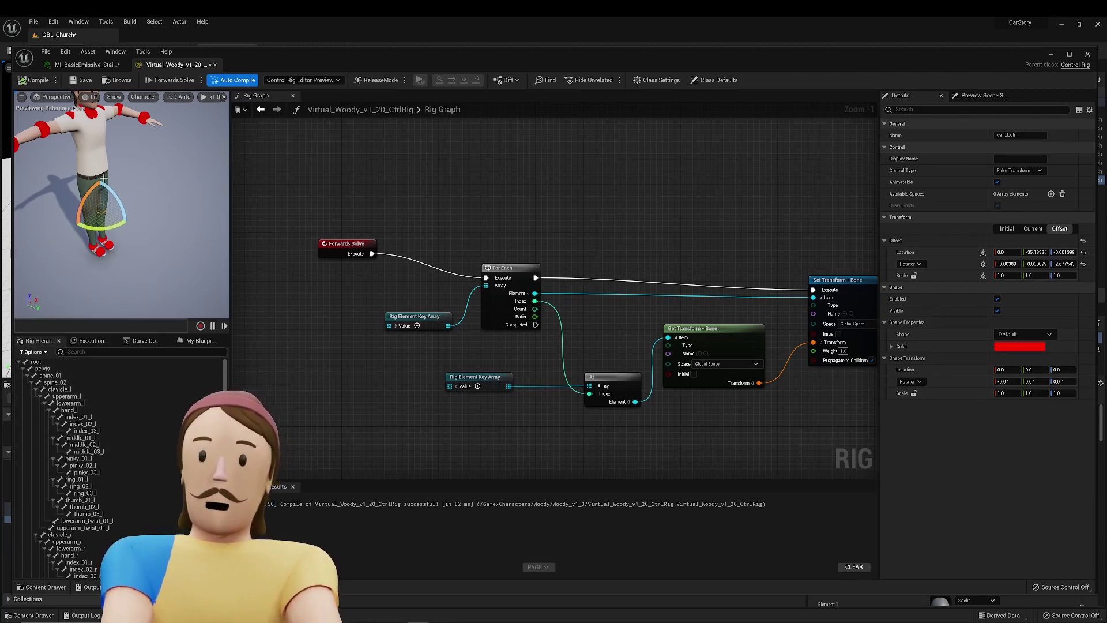
pyautogui.moveTo(115, 219)
pyautogui.mouseDown(button='right')
pyautogui.moveTo(124, 236)
pyautogui.moveTo(118, 190)
pyautogui.moveTo(133, 225)
pyautogui.moveTo(121, 202)
pyautogui.mouseUp(button='right')
pyautogui.moveTo(121, 248); pyautogui.dragTo(123, 245)
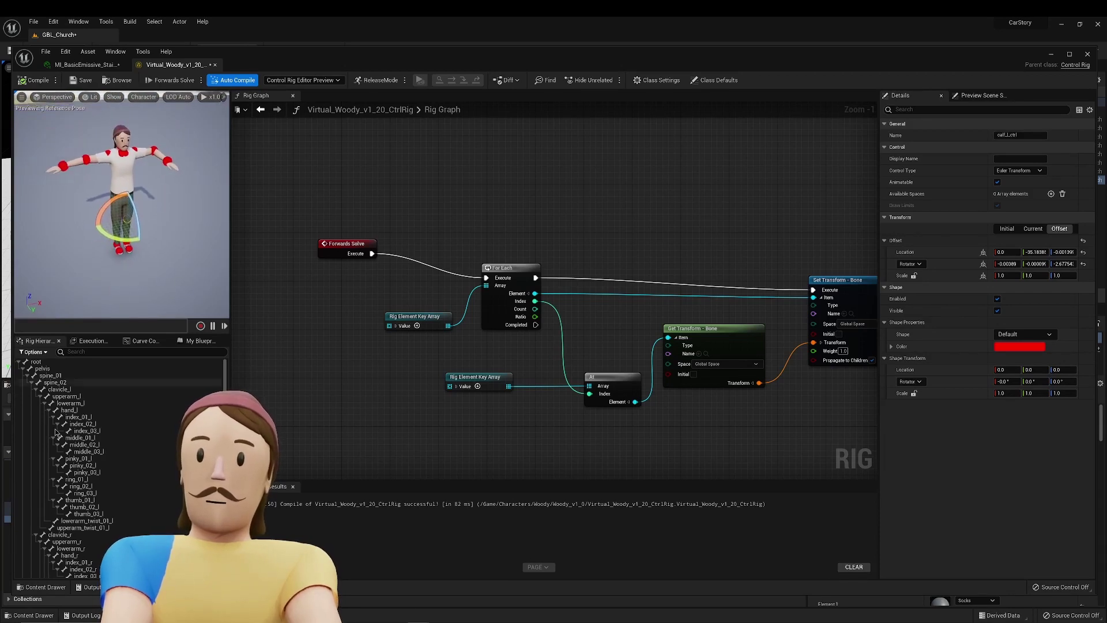
pyautogui.click(62, 389)
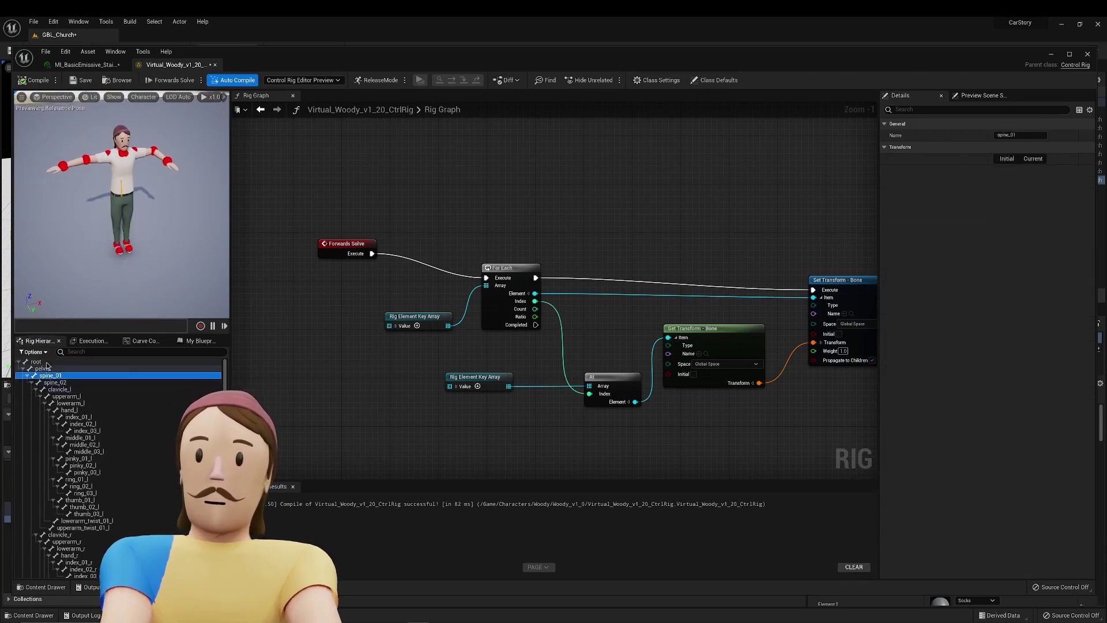
pyautogui.click(49, 370)
pyautogui.scroll(3, 144, 251)
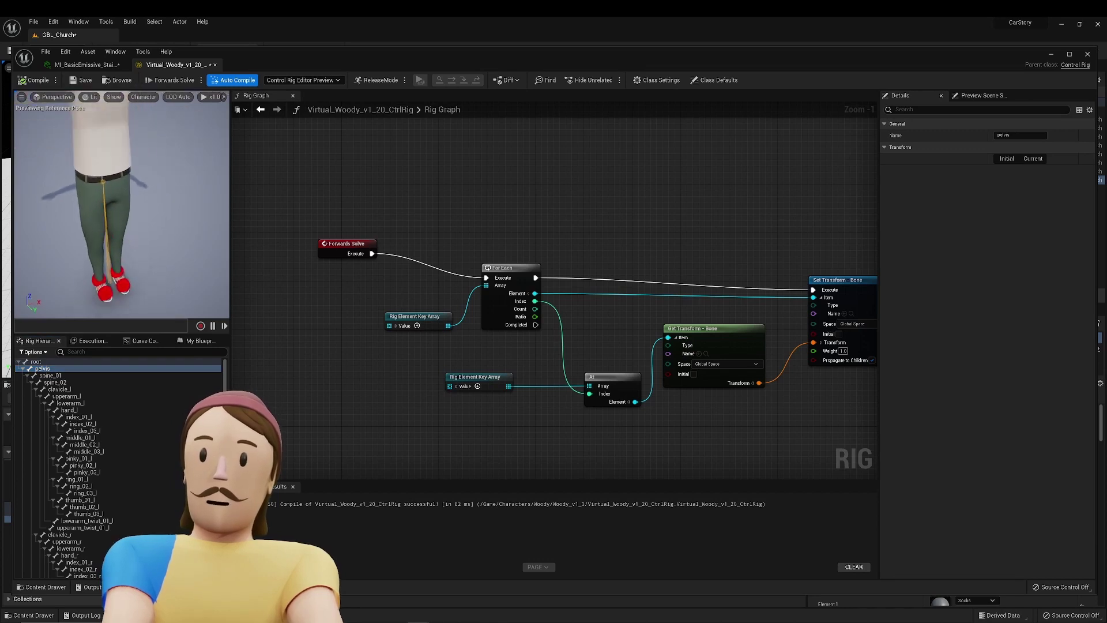
pyautogui.scroll(-8, 47, 372)
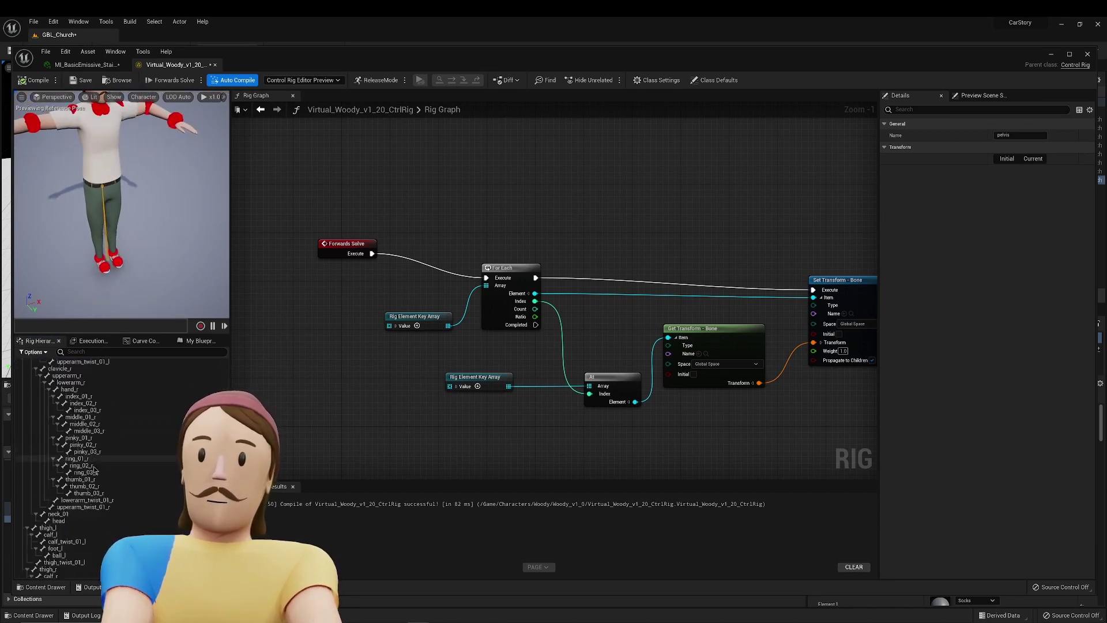
# Set the pelvis_ctrl shape to Circle_Thick.
pyautogui.click(45, 429)
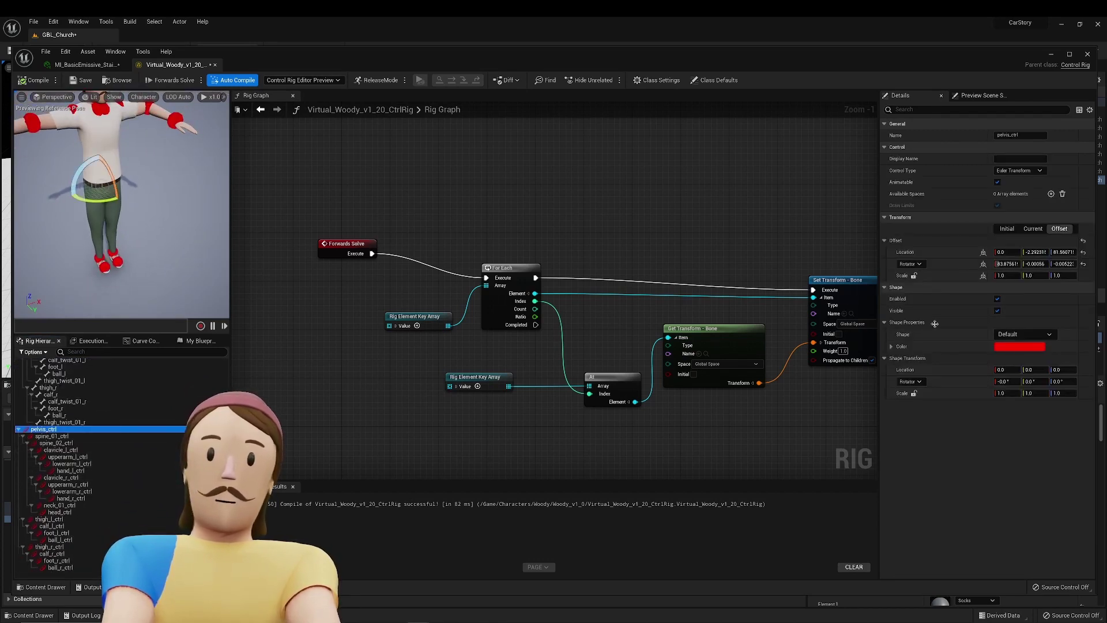
pyautogui.click(1023, 334)
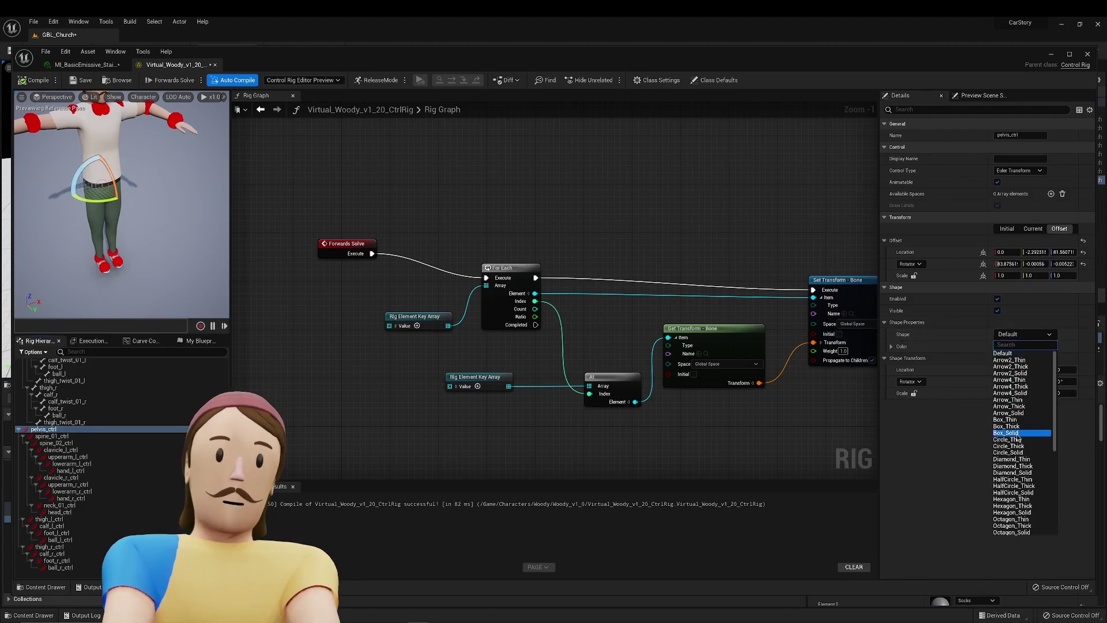
pyautogui.scroll(-2, 1018, 439)
pyautogui.click(1009, 404)
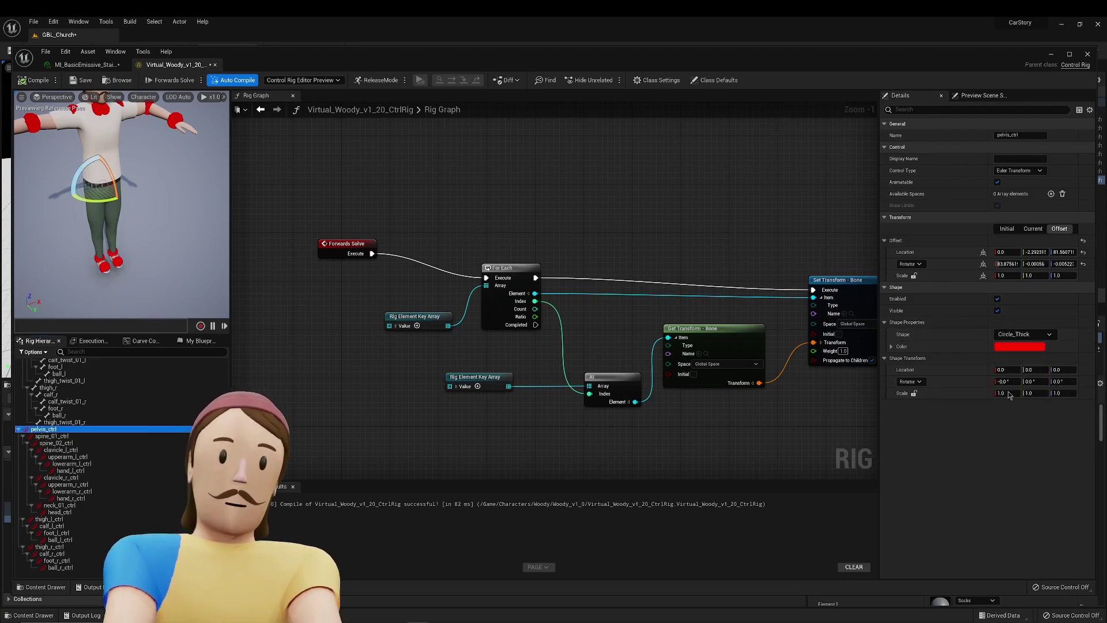
# Set the pelvis_ctrl shape color to yellow and compile the rig.
pyautogui.click(1020, 347)
pyautogui.moveTo(905, 449); pyautogui.dragTo(914, 465)
pyautogui.click(950, 565)
pyautogui.moveTo(164, 193)
pyautogui.mouseDown(button='right')
pyautogui.moveTo(202, 196)
pyautogui.moveTo(168, 205)
pyautogui.moveTo(147, 188)
pyautogui.mouseUp(button='right')
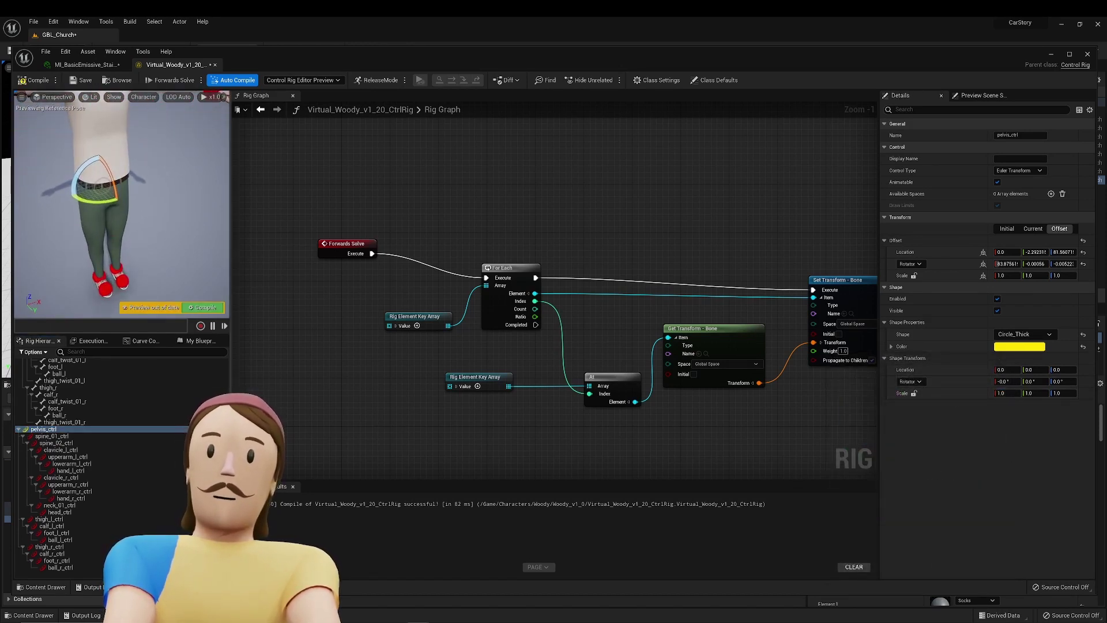
pyautogui.click(204, 306)
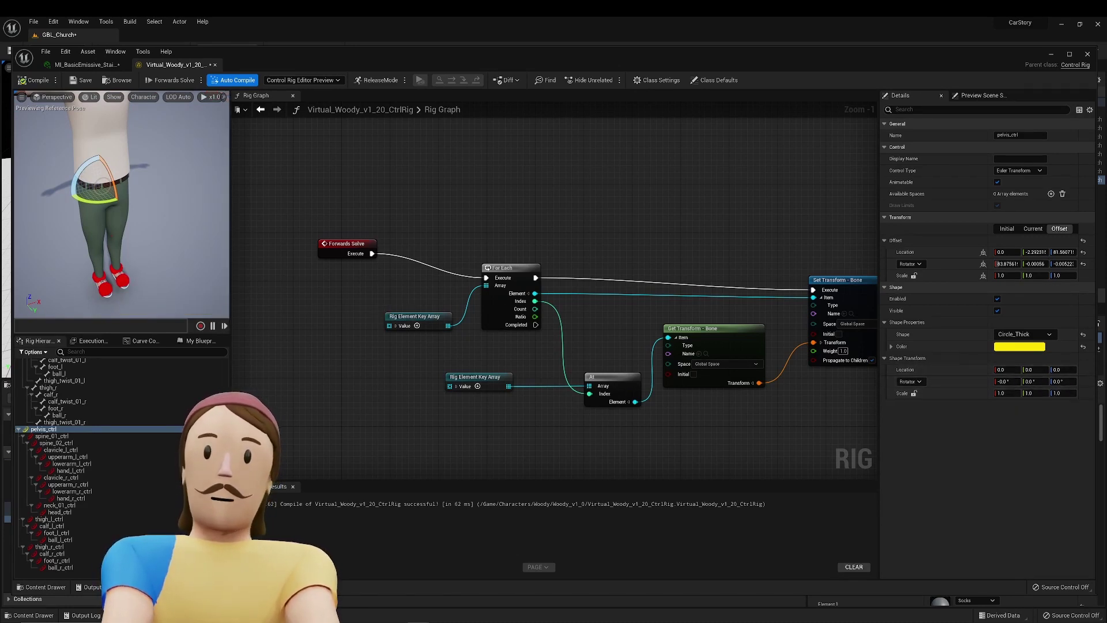
# Disconnect Forwards Solve from the For Each node and rotate the pelvis_ctrl circle 90° so it lies flat around the hips.
pyautogui.keyDown('alt'); pyautogui.moveTo(132, 185); pyautogui.dragTo(158, 186); pyautogui.keyUp('alt')
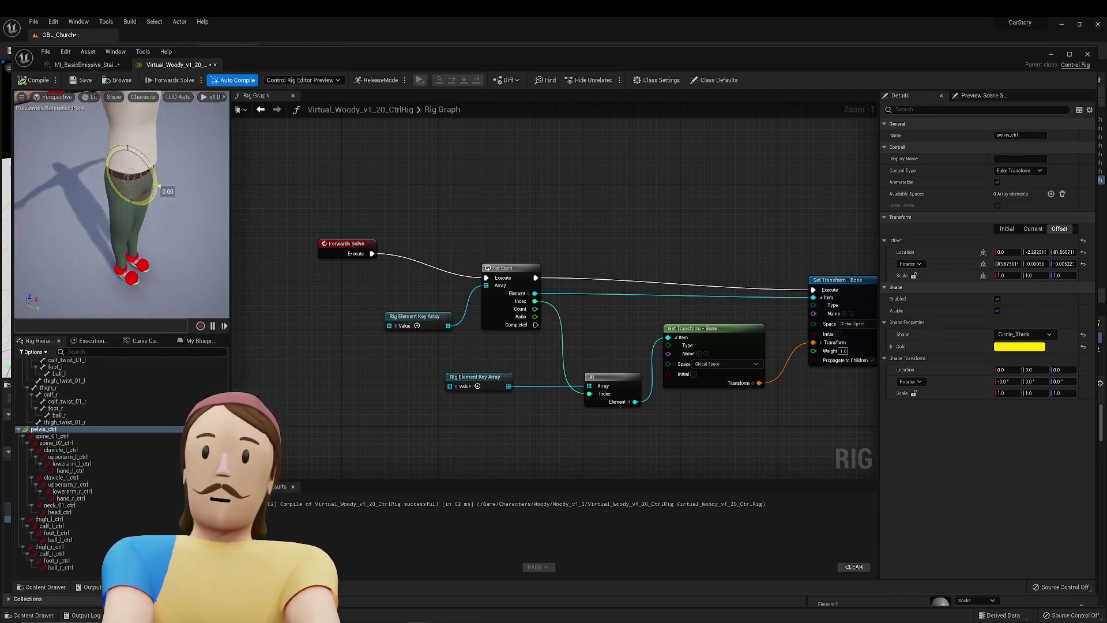
pyautogui.keyDown('alt'); pyautogui.click(403, 258); pyautogui.keyUp('alt')
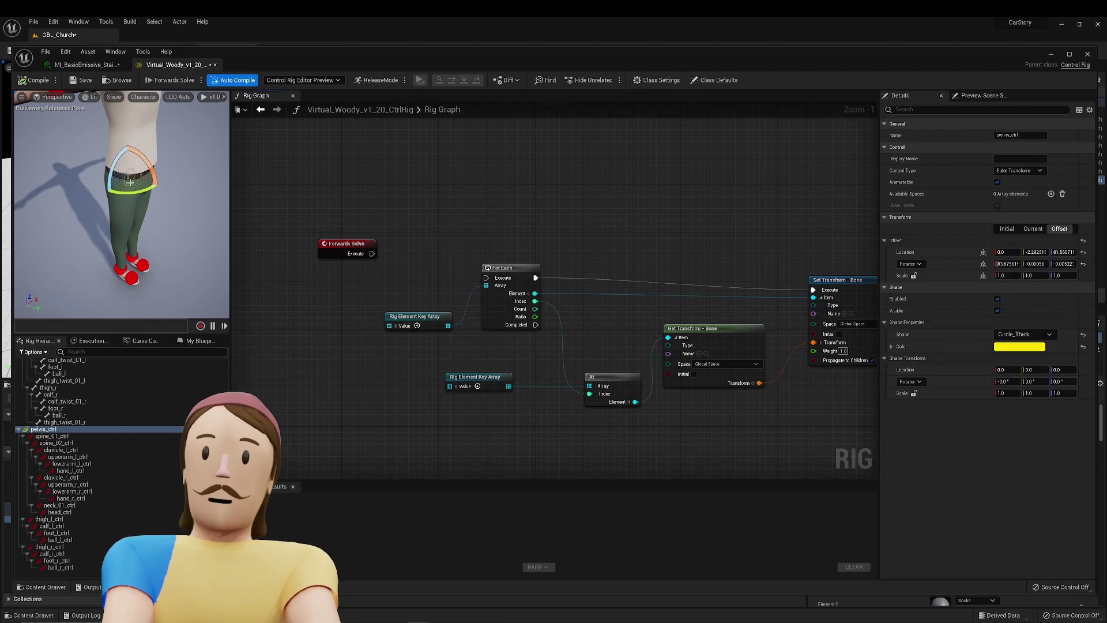
pyautogui.moveTo(148, 167); pyautogui.dragTo(158, 186)
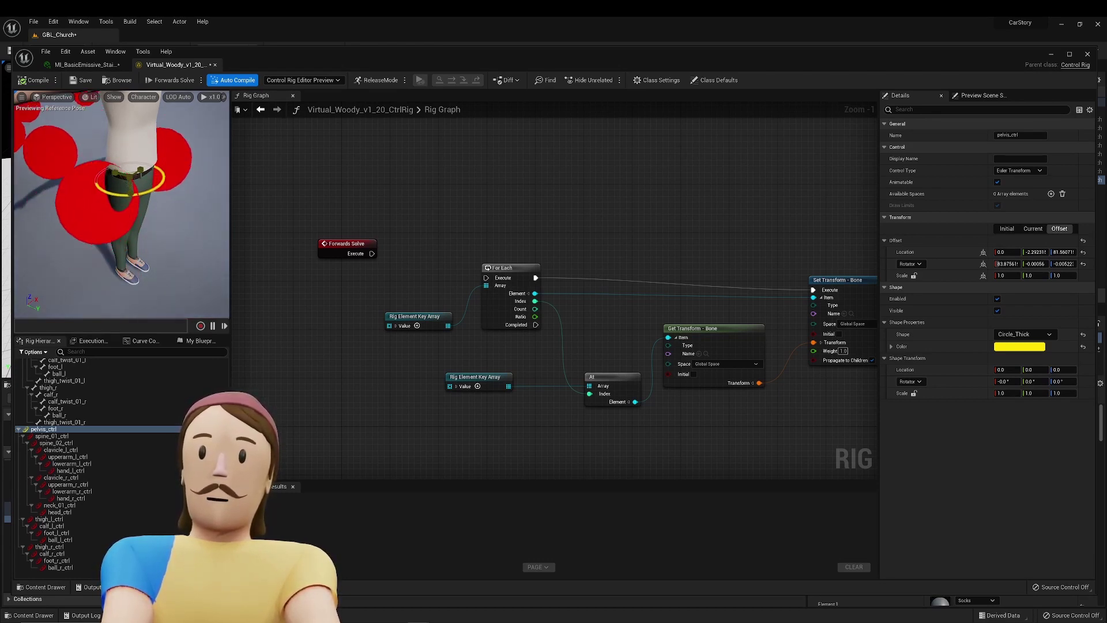
# Scale pelvis_ctrl into a ring around the hips, about -3.75, -3.75, -13.5, and set its shape transform from current.
pyautogui.moveTo(130, 178)
pyautogui.mouseDown()
pyautogui.moveTo(167, 177)
pyautogui.moveTo(151, 139)
pyautogui.moveTo(165, 171)
pyautogui.moveTo(145, 170)
pyautogui.mouseUp()
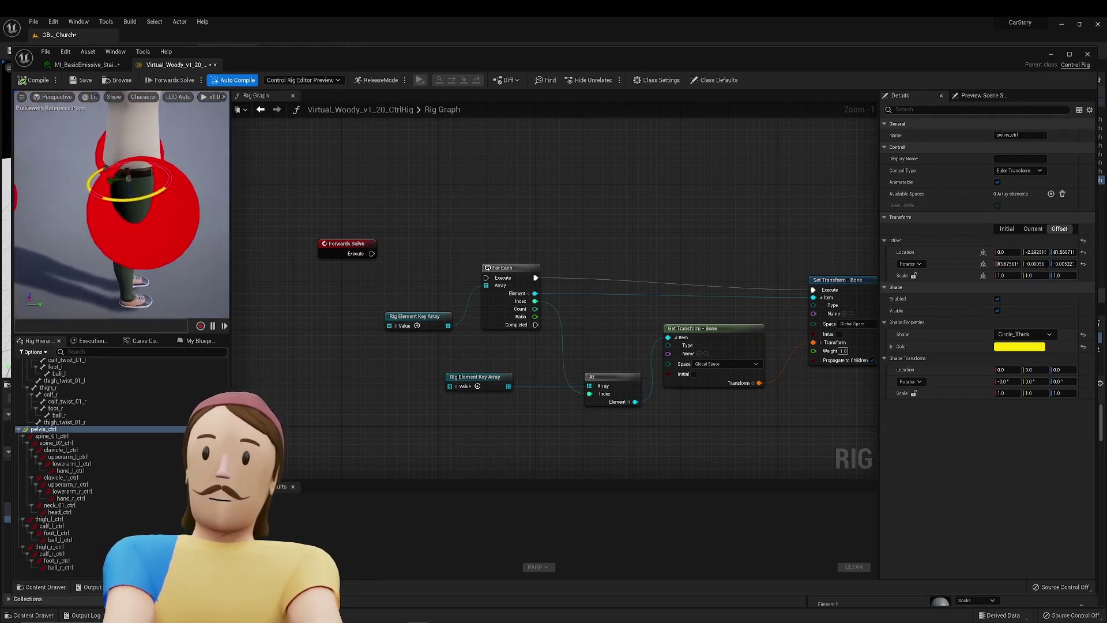
pyautogui.moveTo(147, 185); pyautogui.dragTo(112, 185, button='right')
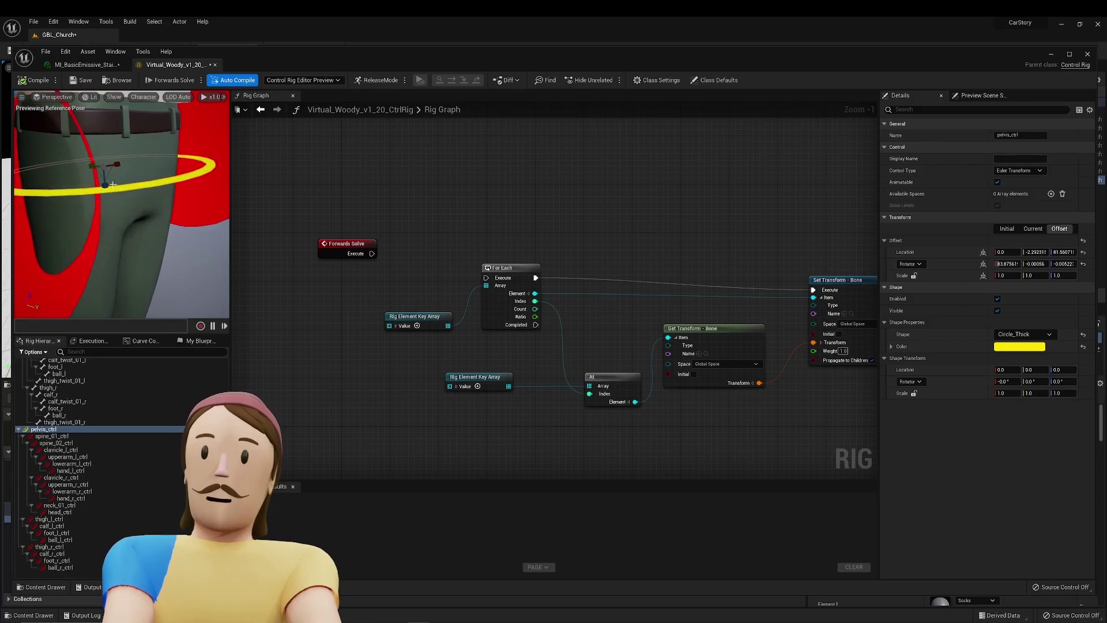
pyautogui.moveTo(106, 190); pyautogui.dragTo(107, 188)
pyautogui.moveTo(107, 188)
pyautogui.mouseDown(button='right')
pyautogui.moveTo(136, 188)
pyautogui.moveTo(113, 188)
pyautogui.mouseUp(button='right')
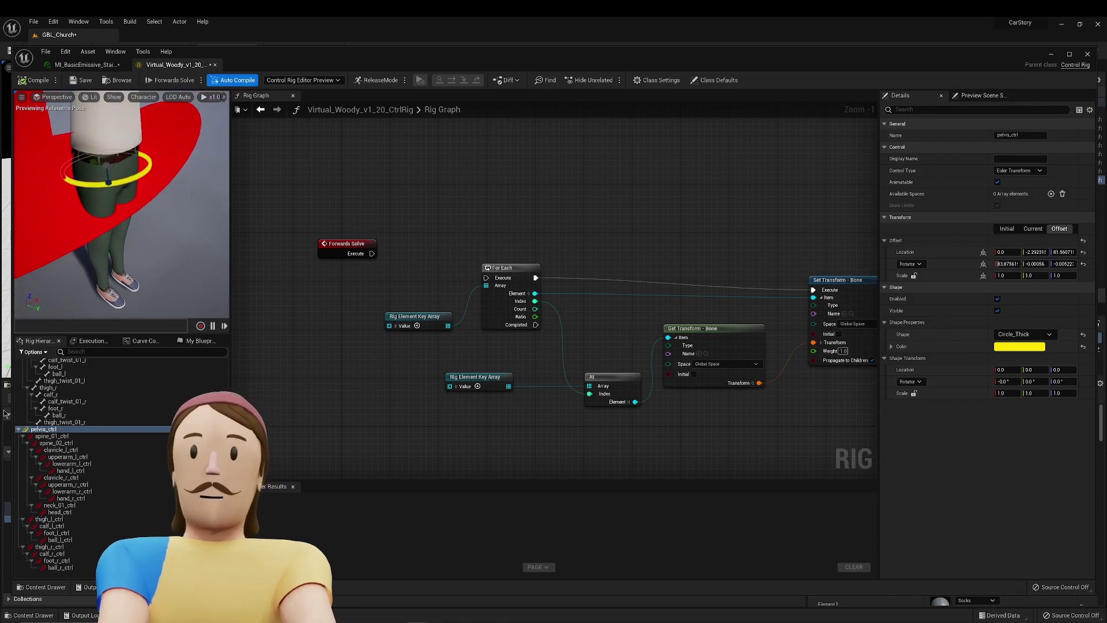
pyautogui.rightClick(51, 430)
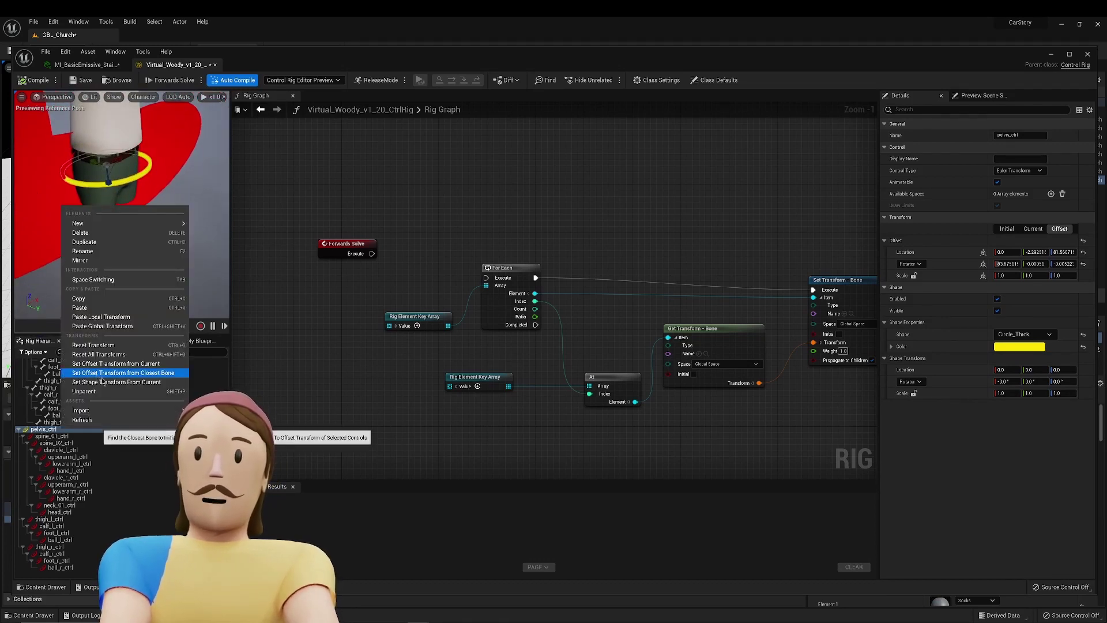
pyautogui.click(139, 382)
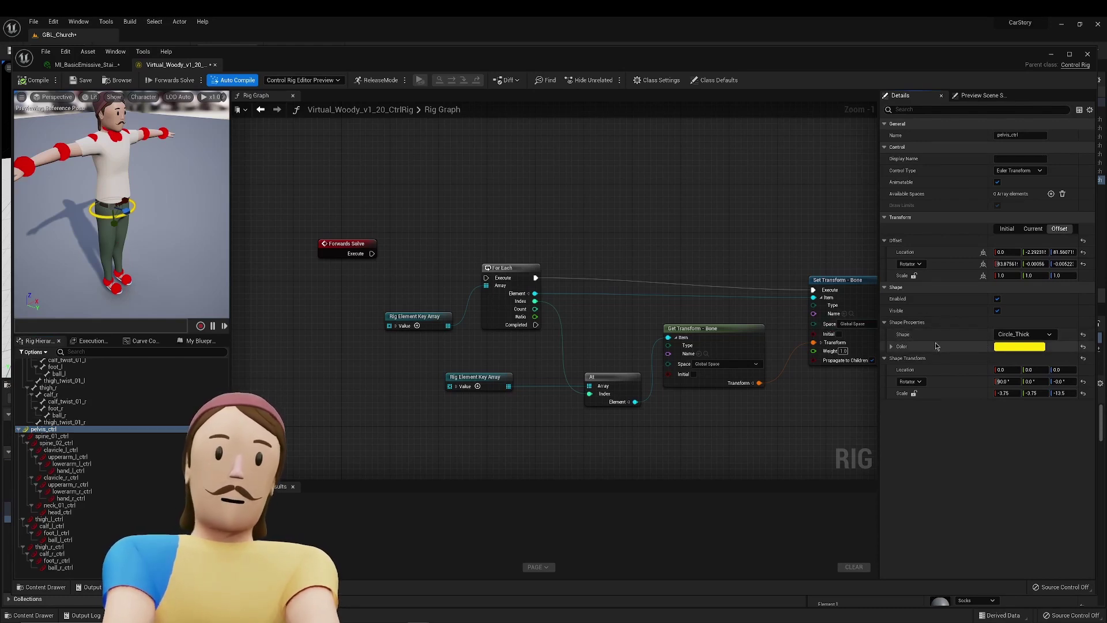
# Copy the Circle_Thick shape from pelvis_ctrl to spine_01_ctrl, spine_02_ctrl, neck_01_ctrl and head_ctrl.
pyautogui.rightClick(918, 334)
pyautogui.click(967, 343)
pyautogui.click(67, 436)
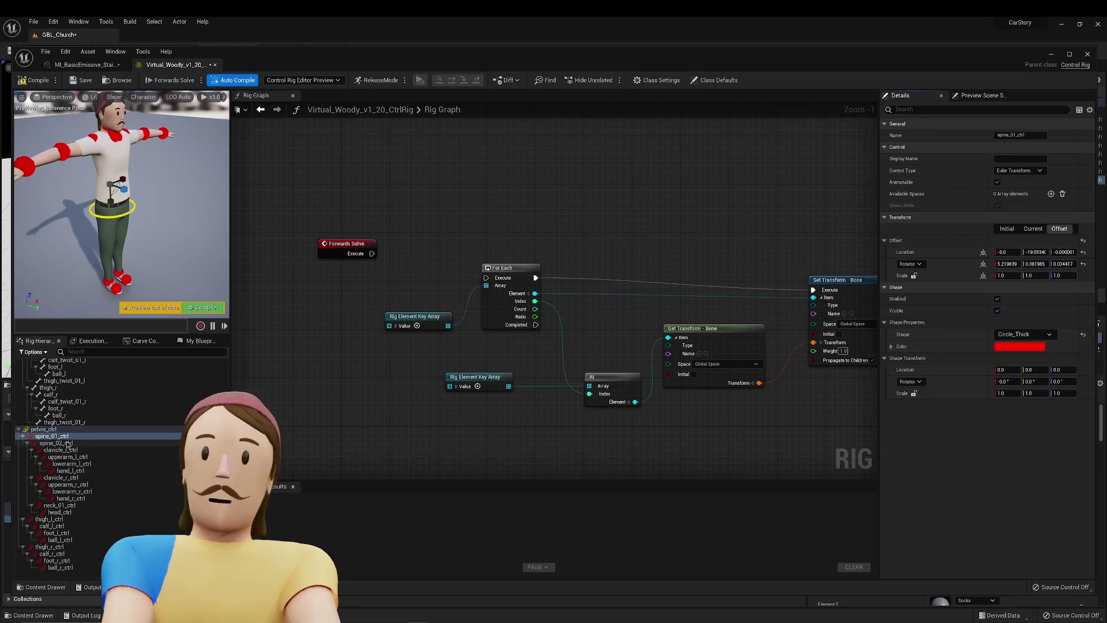
pyautogui.click(65, 443)
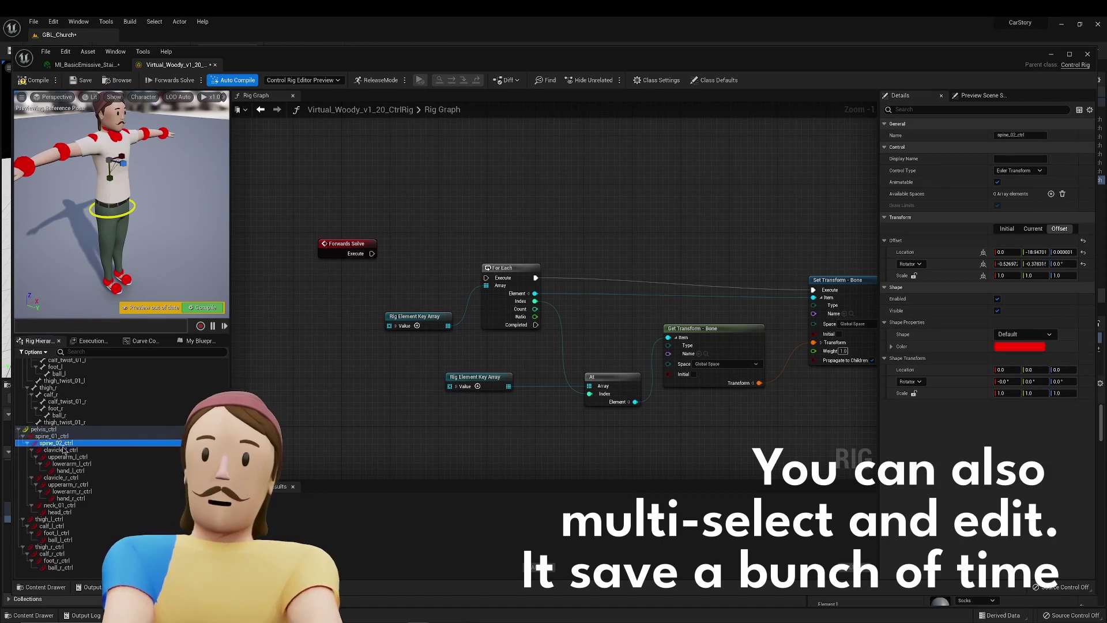
pyautogui.click(64, 450)
pyautogui.click(63, 443)
pyautogui.keyDown('shift'); pyautogui.click(49, 430); pyautogui.keyUp('shift')
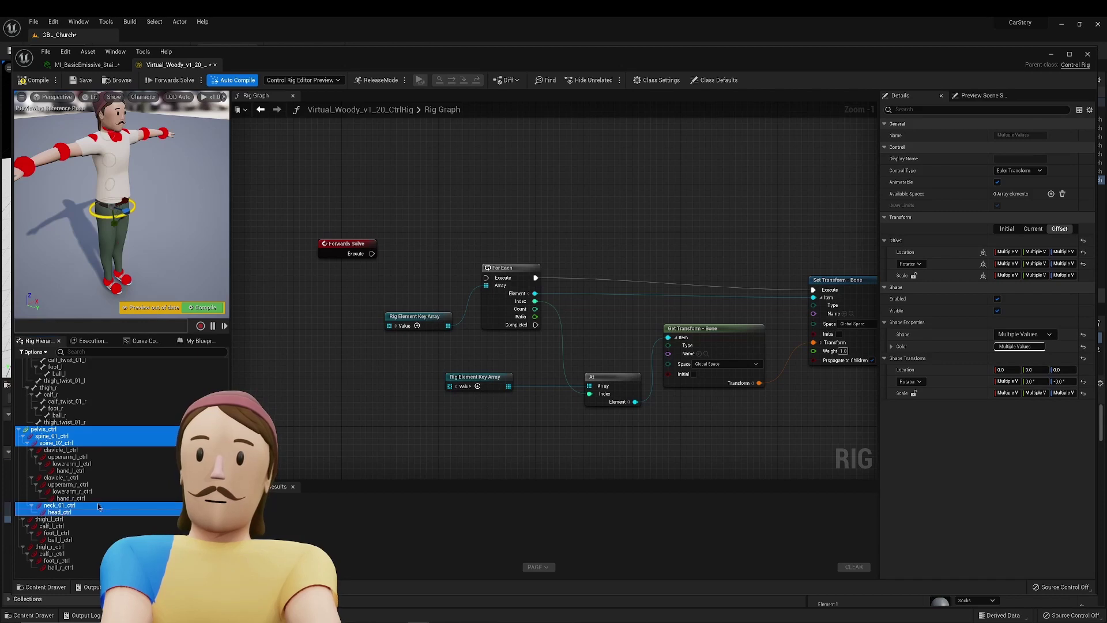
pyautogui.rightClick(970, 337)
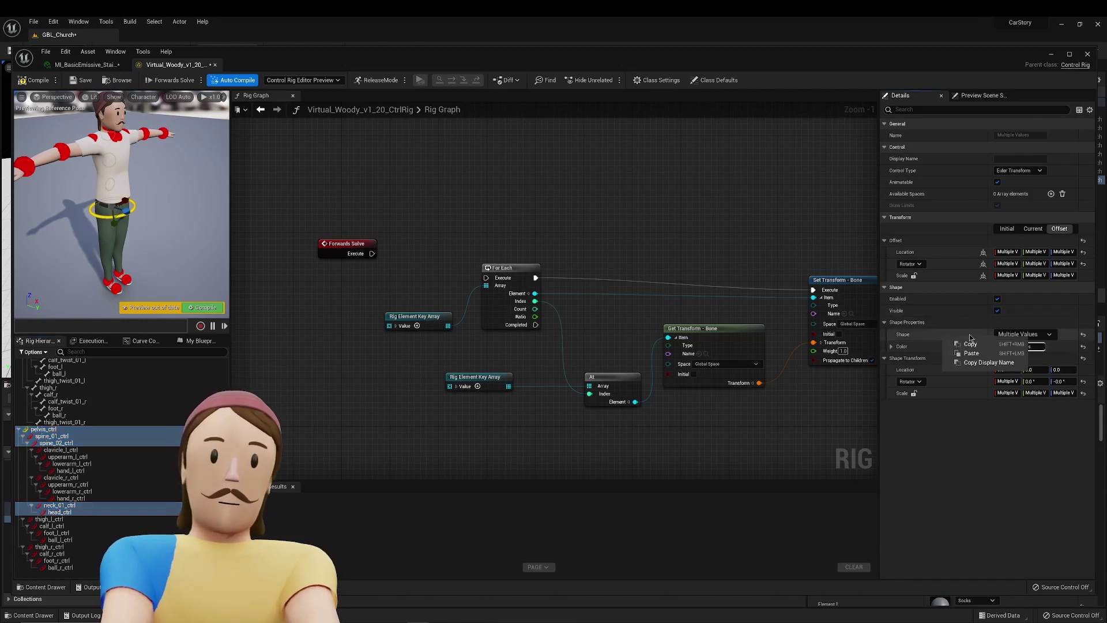
pyautogui.click(971, 353)
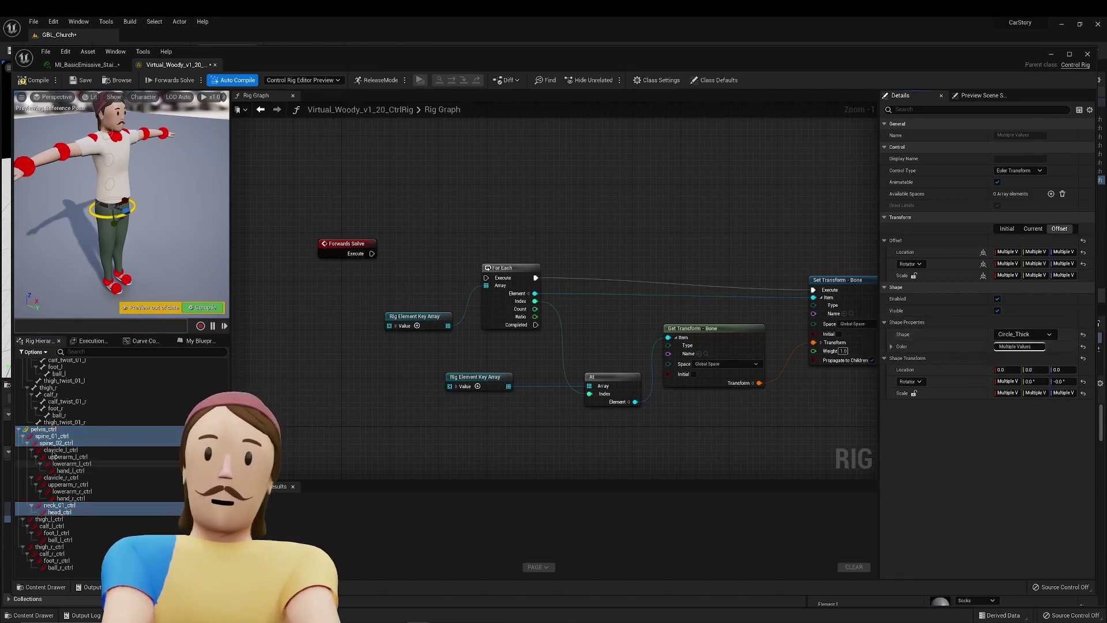
# Copy the yellow shape color from pelvis_ctrl to spine_01_ctrl, spine_02_ctrl, neck_01_ctrl and head_ctrl.
pyautogui.click(44, 430)
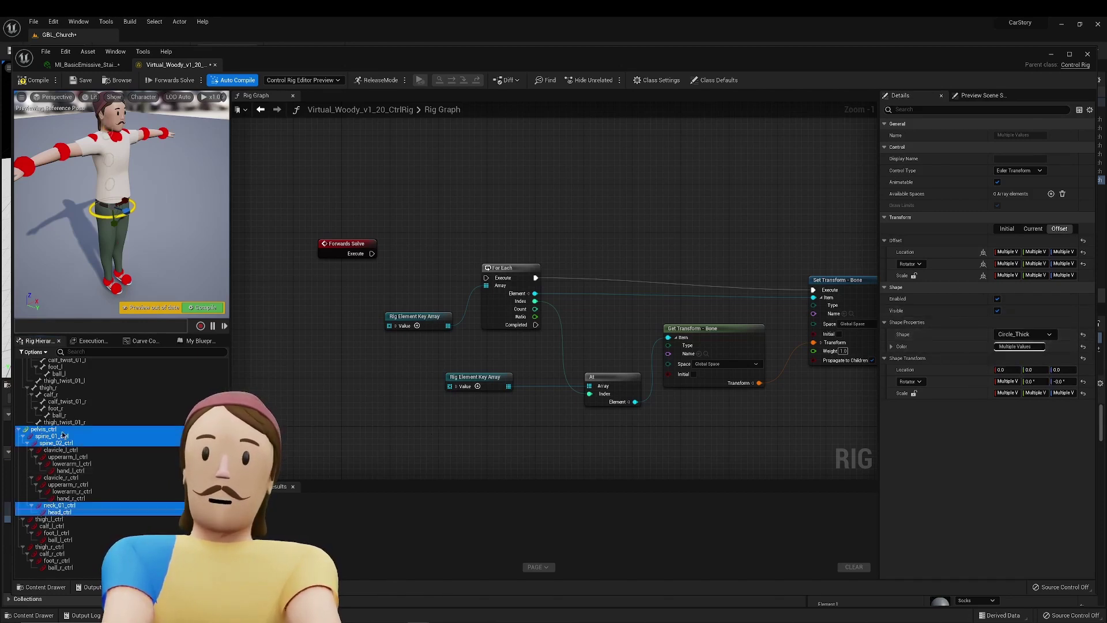
pyautogui.rightClick(958, 350)
pyautogui.click(985, 391)
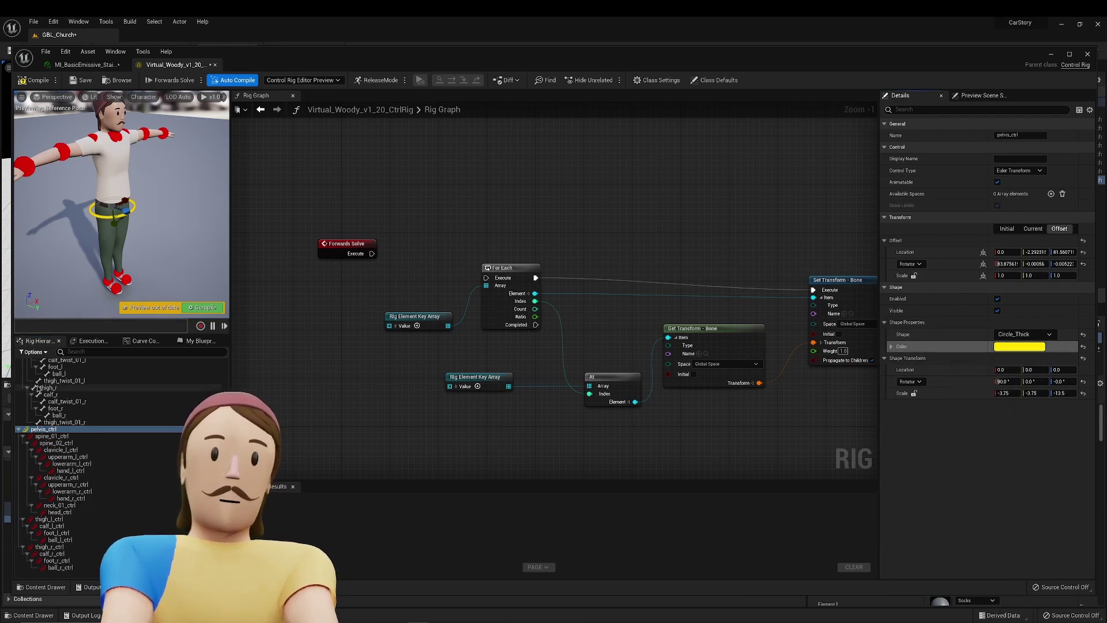
pyautogui.click(58, 437)
pyautogui.keyDown('ctrl'); pyautogui.click(57, 443); pyautogui.keyUp('ctrl')
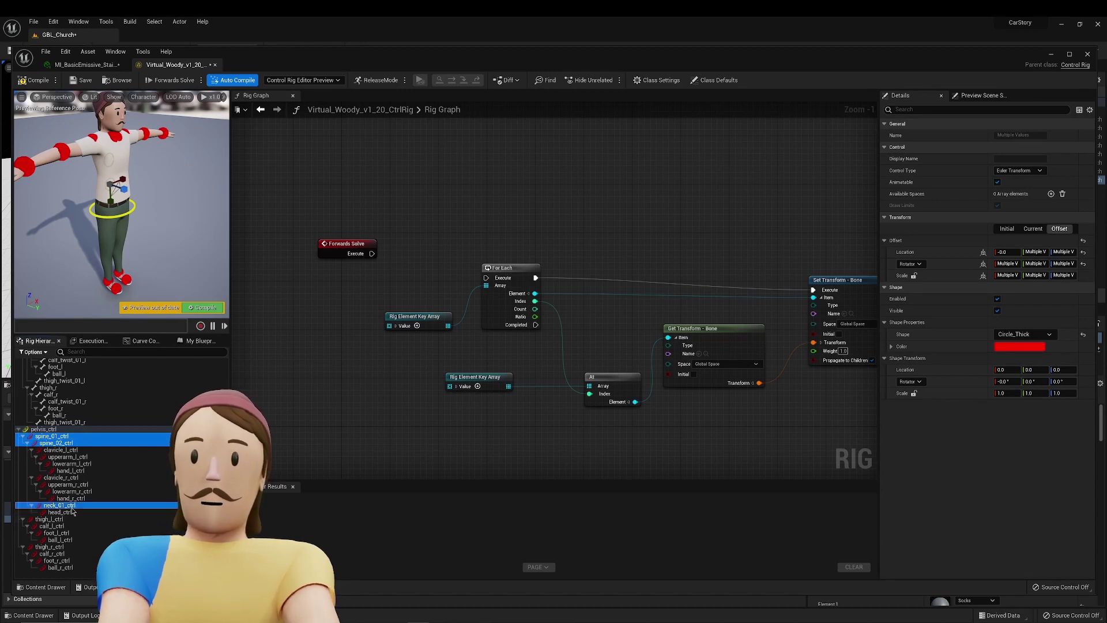
pyautogui.keyDown('ctrl'); pyautogui.click(72, 512); pyautogui.keyUp('ctrl')
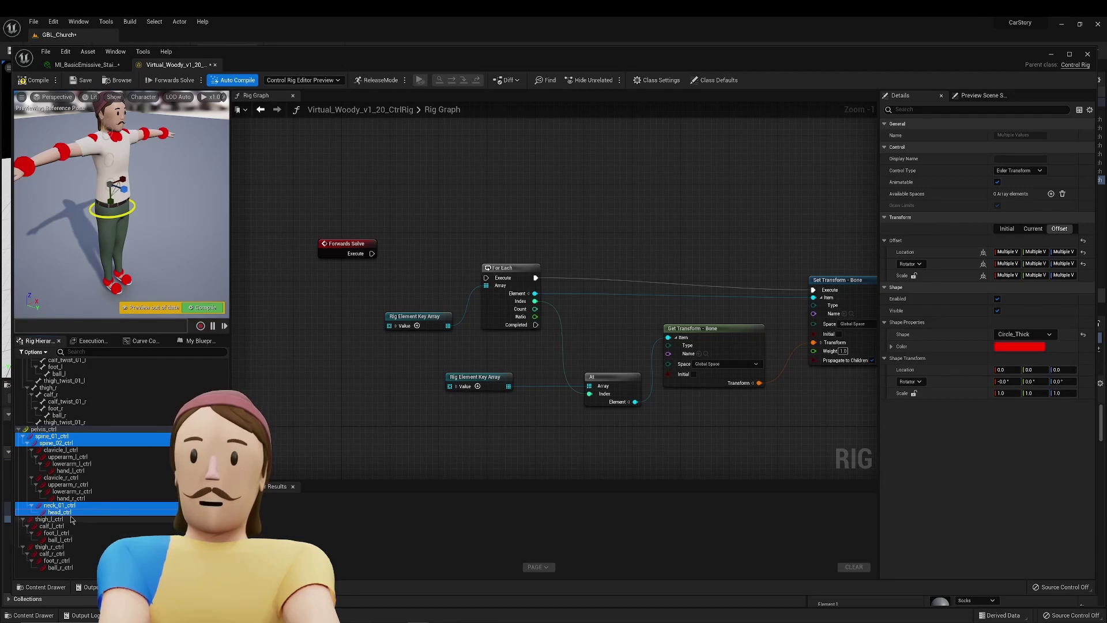
pyautogui.rightClick(949, 348)
pyautogui.click(979, 397)
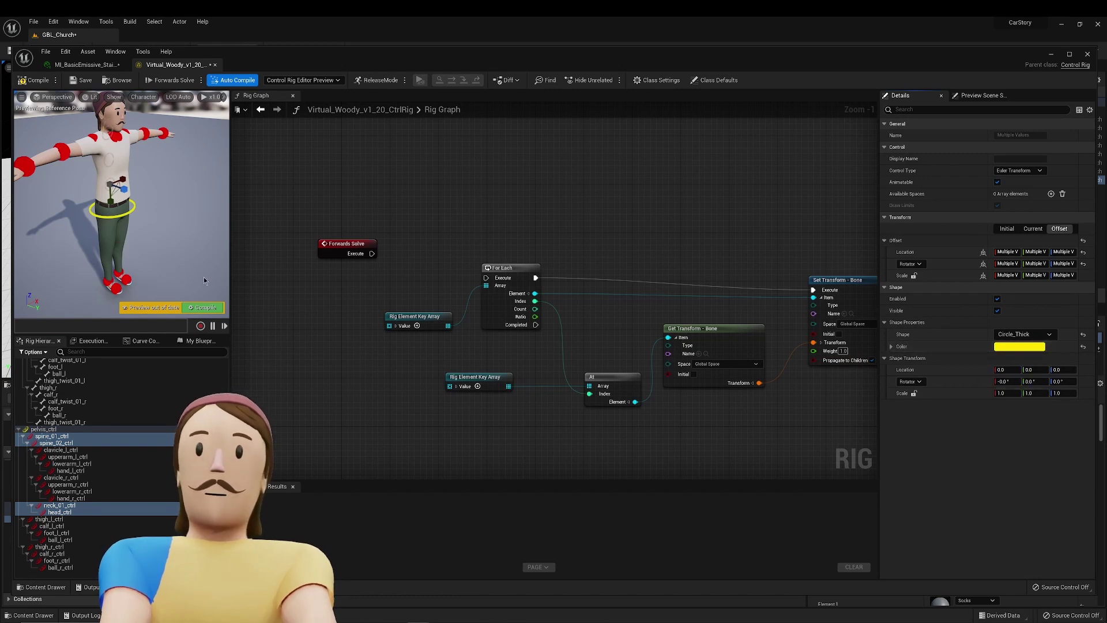
# Copy the whole shape transform of pelvis_ctrl to spine_01_ctrl, spine_02_ctrl, neck_01_ctrl and head_ctrl.
pyautogui.scroll(3, 109, 168)
pyautogui.scroll(-2, 109, 168)
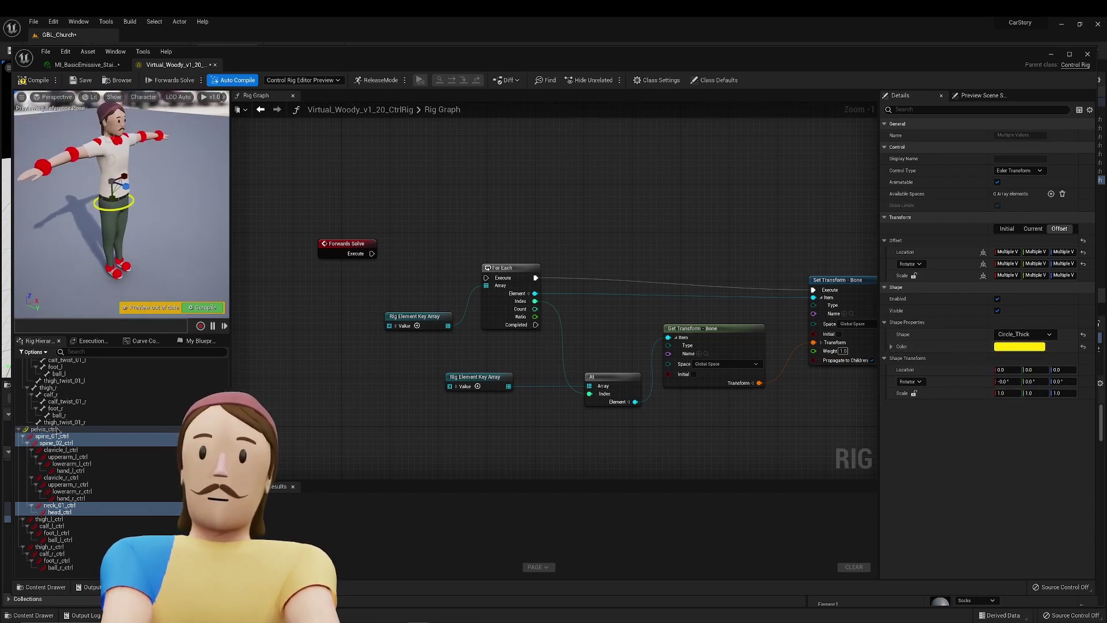
pyautogui.click(44, 429)
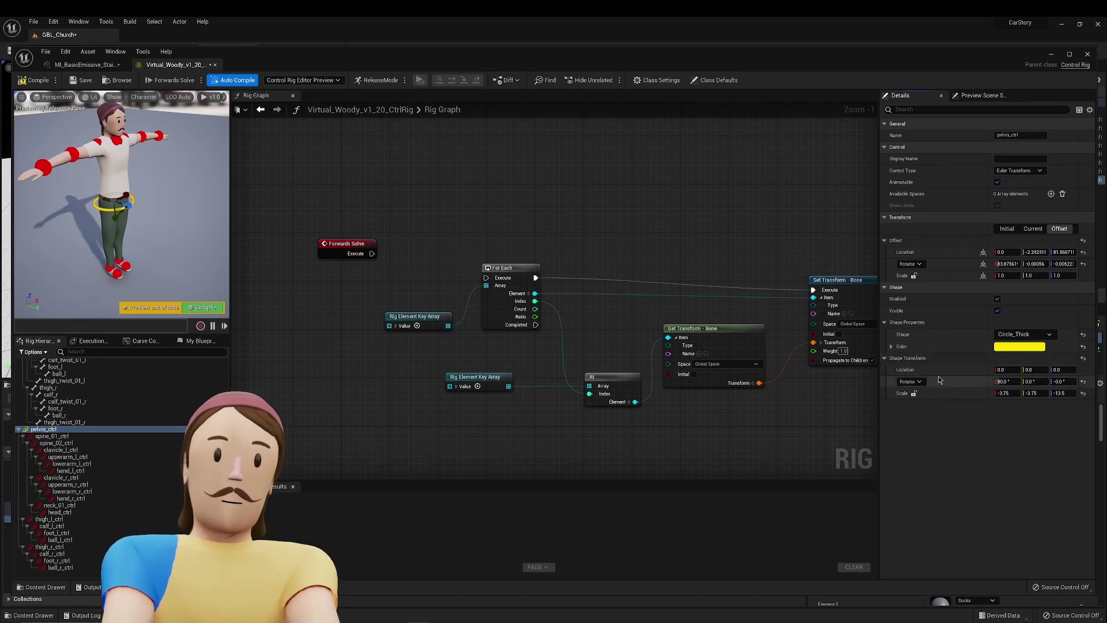
pyautogui.rightClick(967, 362)
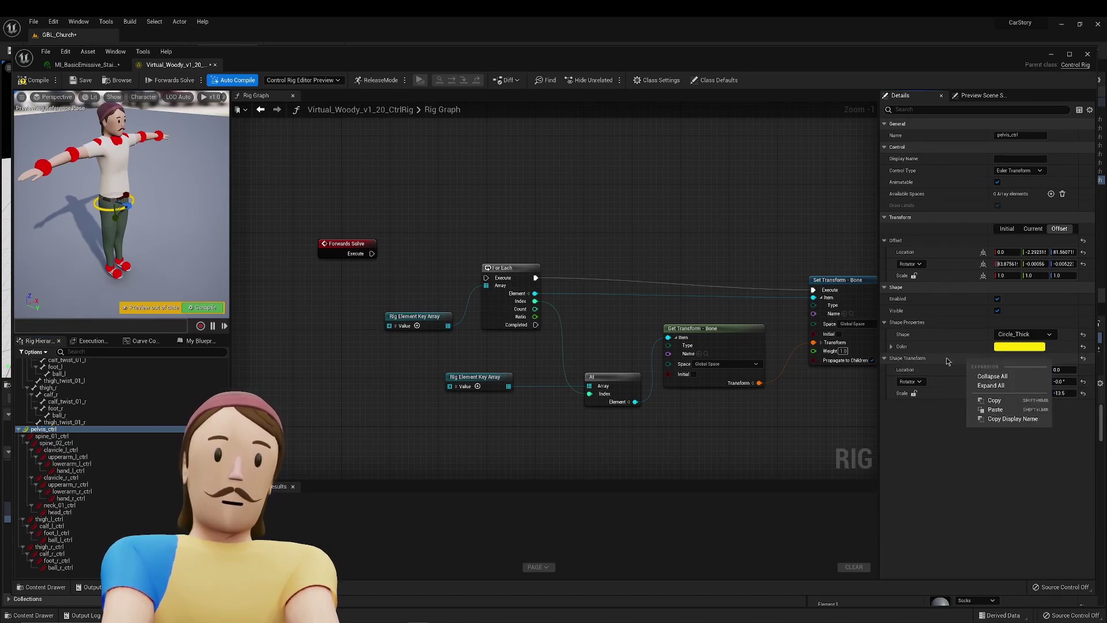
pyautogui.click(949, 362)
pyautogui.rightClick(938, 361)
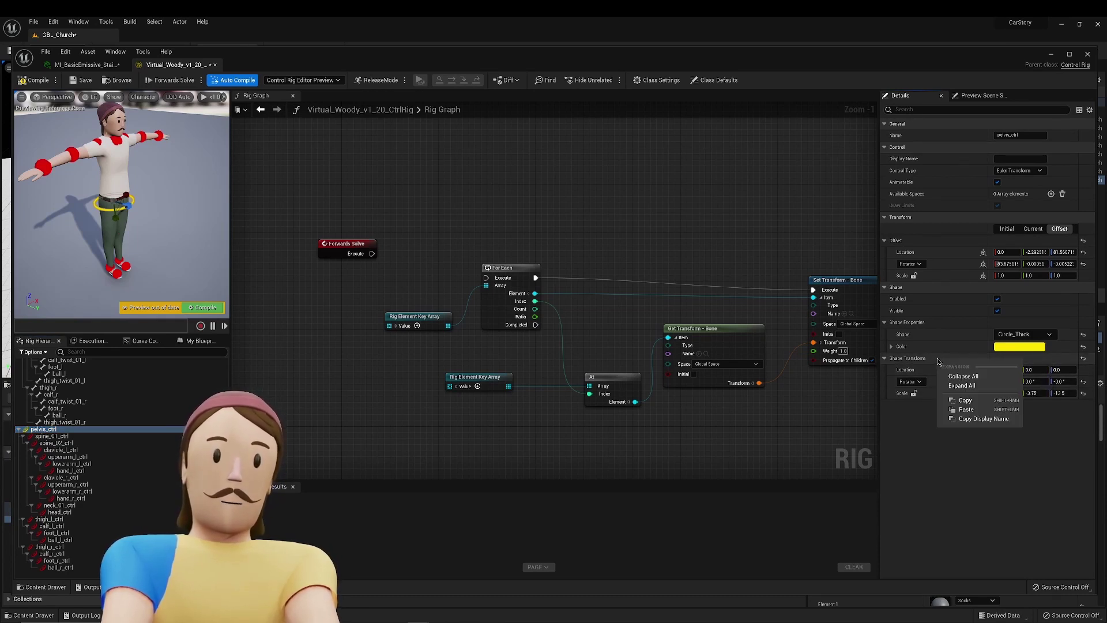
pyautogui.click(969, 400)
pyautogui.keyDown('shift'); pyautogui.click(73, 444); pyautogui.keyUp('shift')
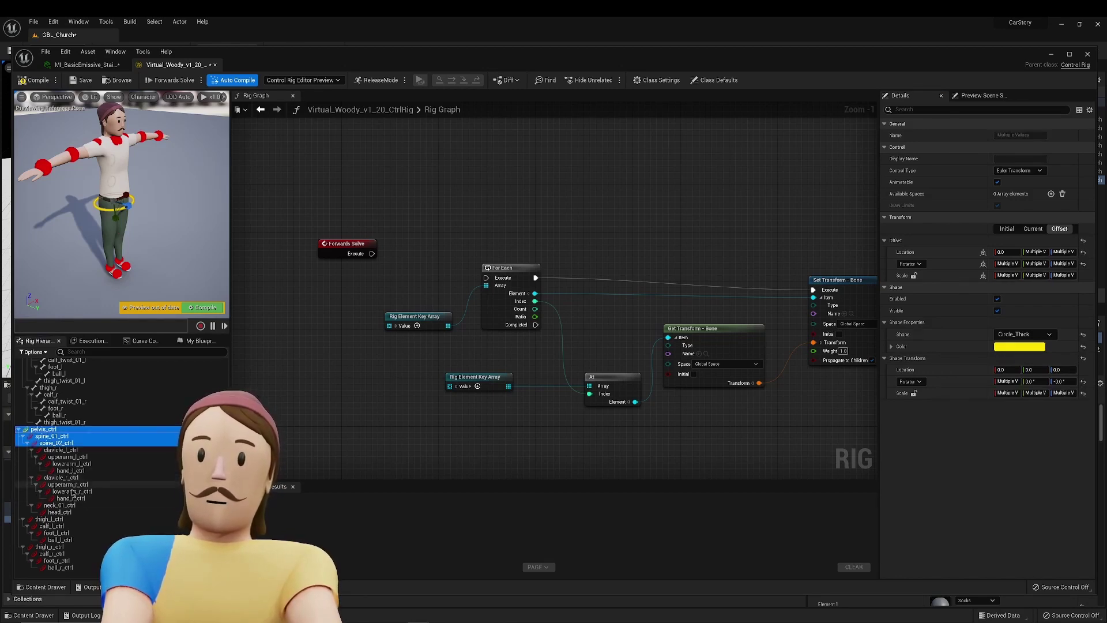
pyautogui.keyDown('ctrl'); pyautogui.click(61, 506); pyautogui.keyUp('ctrl')
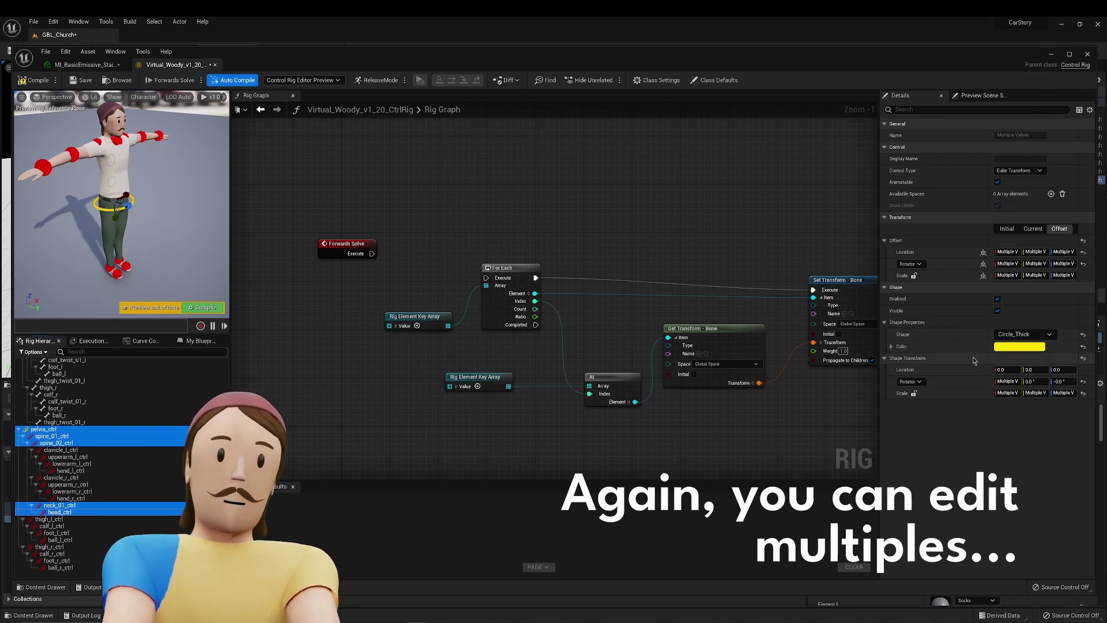
pyautogui.rightClick(957, 365)
pyautogui.click(985, 412)
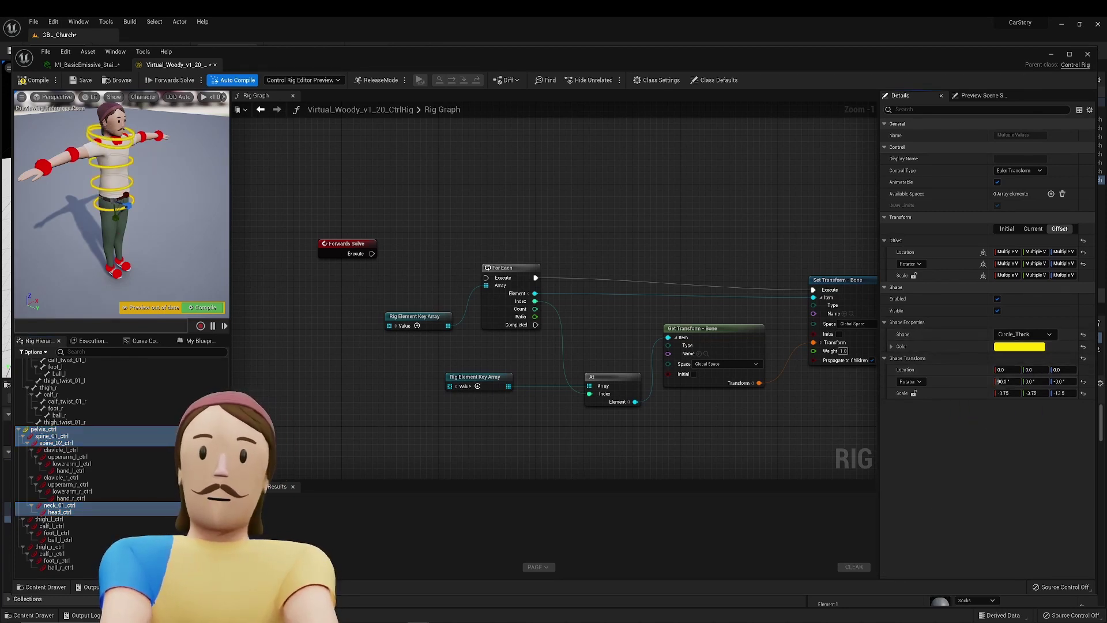
# Reconnect Forwards Solve to For Each, and shrink the head_ctrl ring to about -2.34, -2.34, -8.44 as its shape transform.
pyautogui.scroll(5, 121, 204)
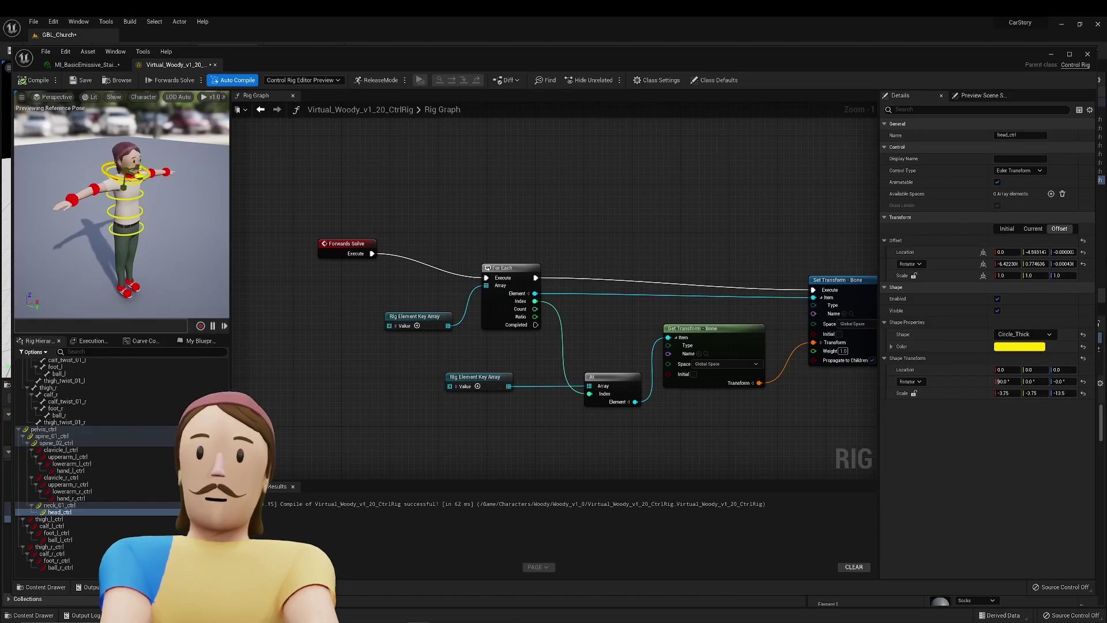
pyautogui.moveTo(116, 240)
pyautogui.mouseDown()
pyautogui.moveTo(124, 173)
pyautogui.moveTo(115, 241)
pyautogui.mouseUp()
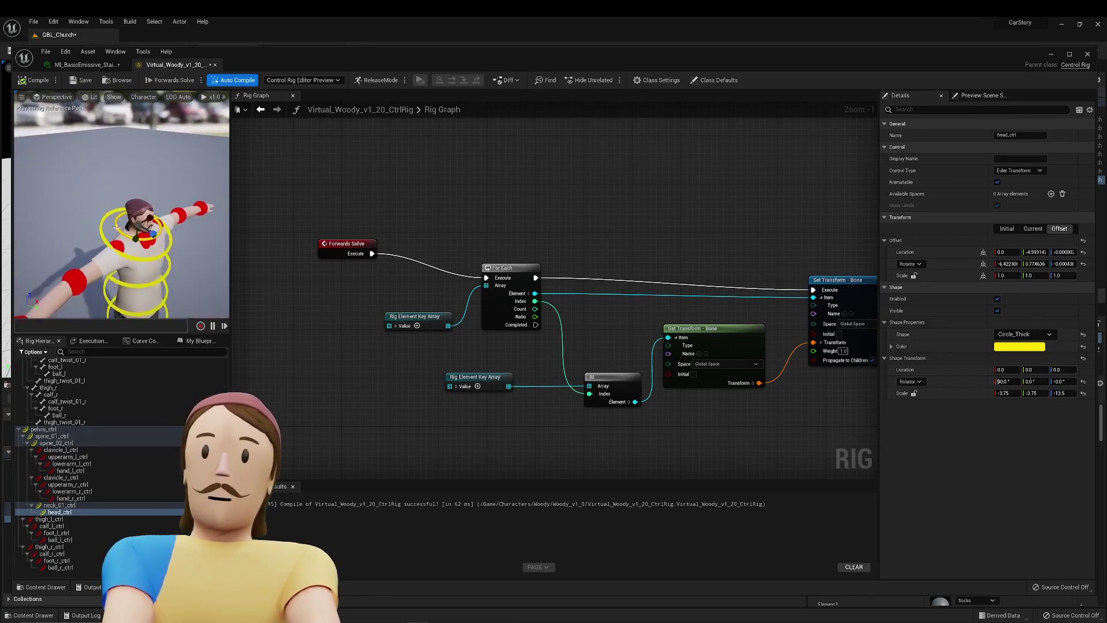
pyautogui.rightClick(117, 228)
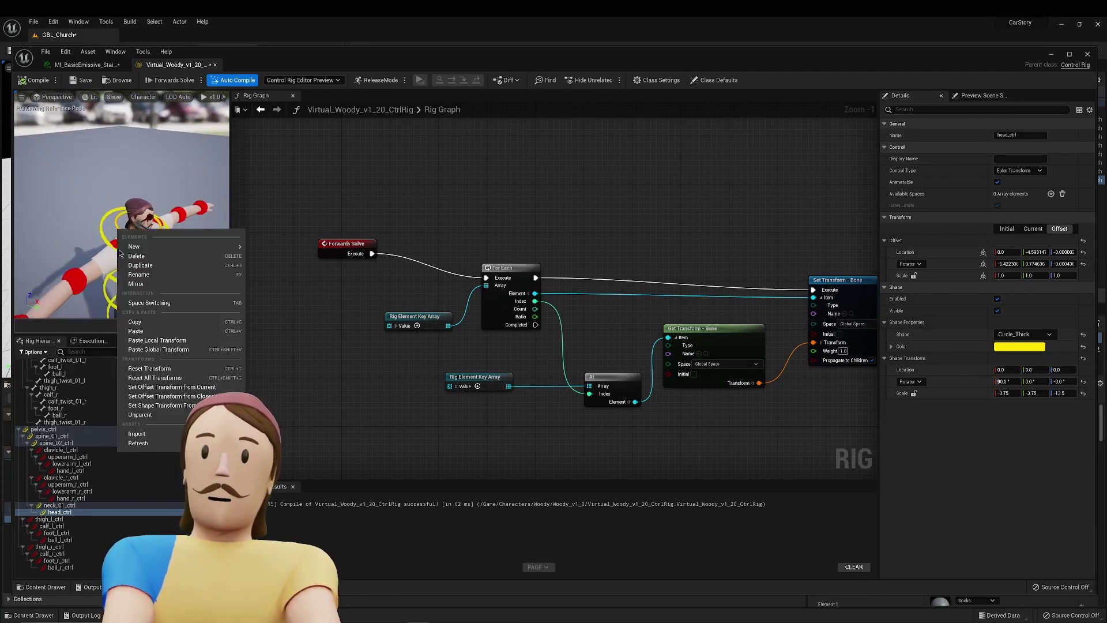
pyautogui.click(169, 409)
# Raise head_ctrl to head height, about -22.56 on Y, and set its shape transform from current.
pyautogui.moveTo(127, 271); pyautogui.dragTo(120, 242)
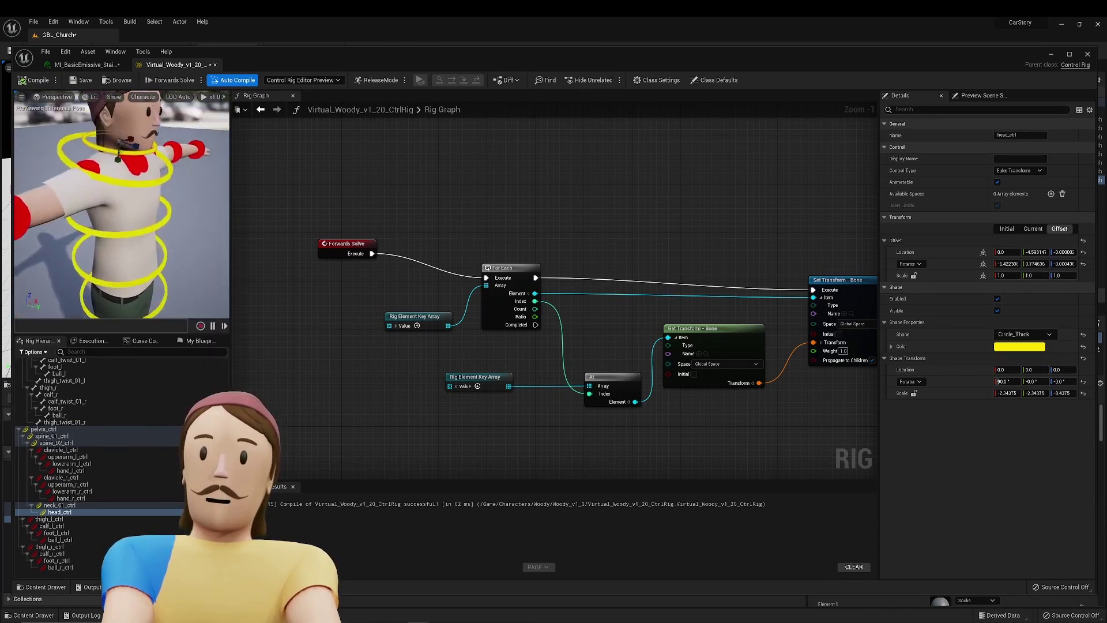
pyautogui.moveTo(120, 242); pyautogui.dragTo(140, 188, button='right')
pyautogui.moveTo(112, 203); pyautogui.dragTo(117, 156)
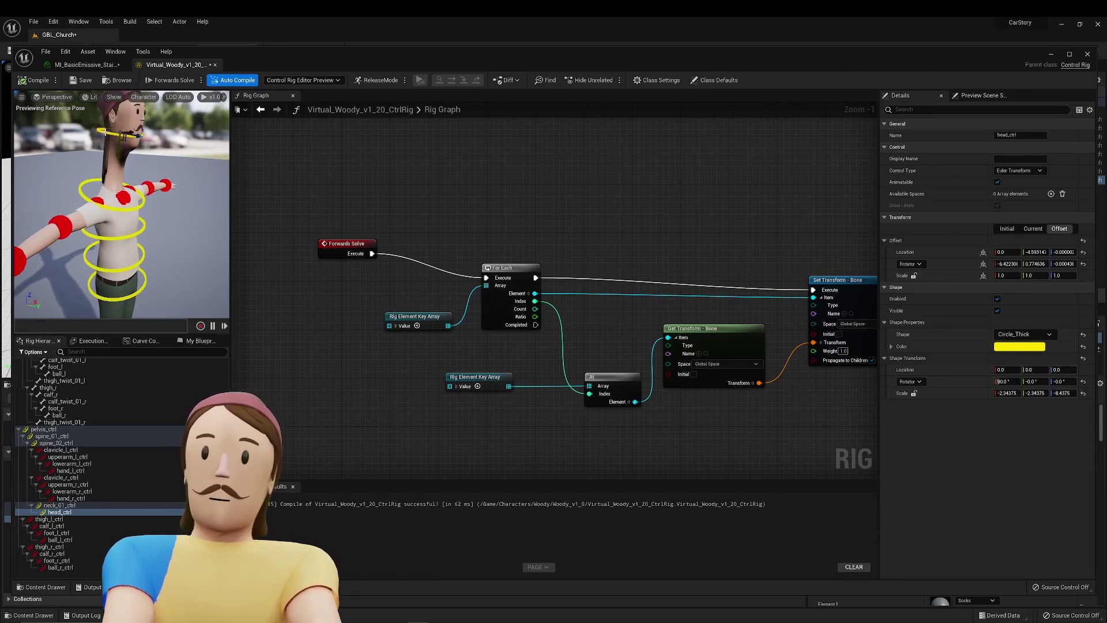
pyautogui.moveTo(106, 132); pyautogui.dragTo(105, 134, button='right')
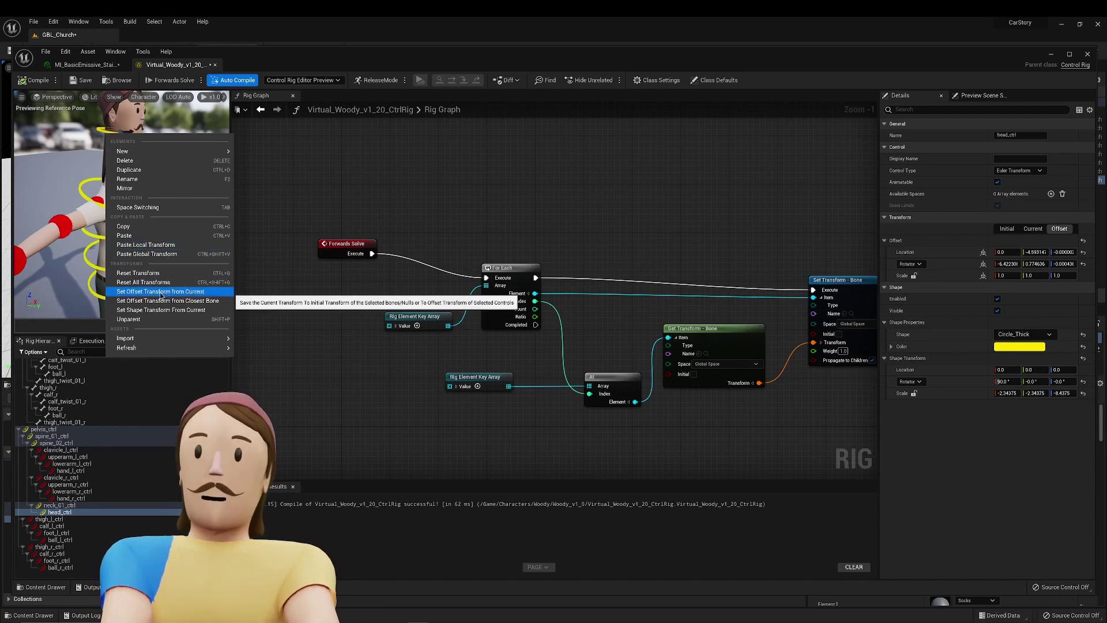
pyautogui.click(161, 310)
# Change the shape of calf_l_ctrl and calf_r_ctrl to HalfCircle_Thick.
pyautogui.keyDown('alt'); pyautogui.moveTo(150, 202); pyautogui.dragTo(92, 236); pyautogui.keyUp('alt')
pyautogui.moveTo(138, 243); pyautogui.dragTo(115, 133, button='middle')
pyautogui.moveTo(115, 201)
pyautogui.keyDown('alt'); pyautogui.mouseDown(button='right')
pyautogui.moveTo(149, 202)
pyautogui.moveTo(115, 202)
pyautogui.mouseUp(button='right'); pyautogui.keyUp('alt')
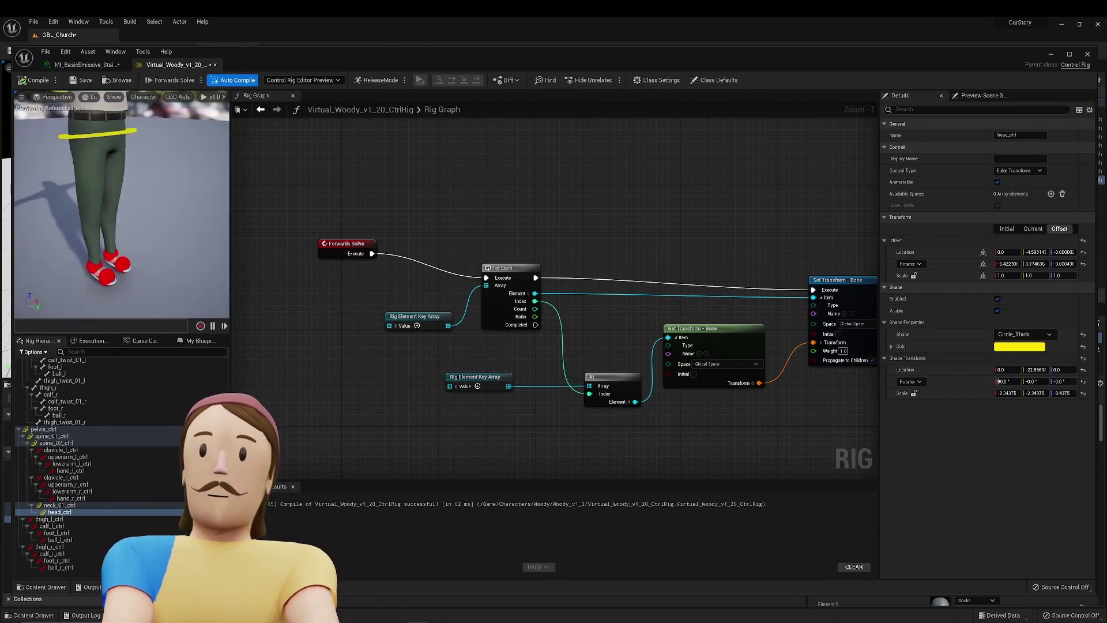
pyautogui.keyDown('alt'); pyautogui.moveTo(116, 202); pyautogui.dragTo(149, 179); pyautogui.keyUp('alt')
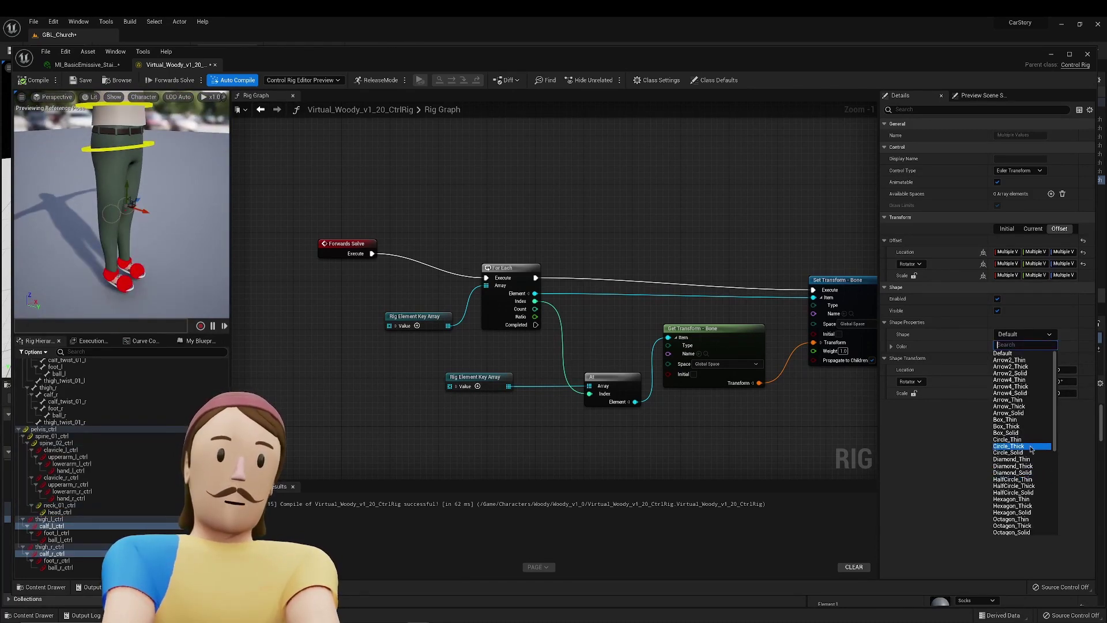
pyautogui.scroll(-1, 1021, 467)
pyautogui.scroll(1, 1020, 477)
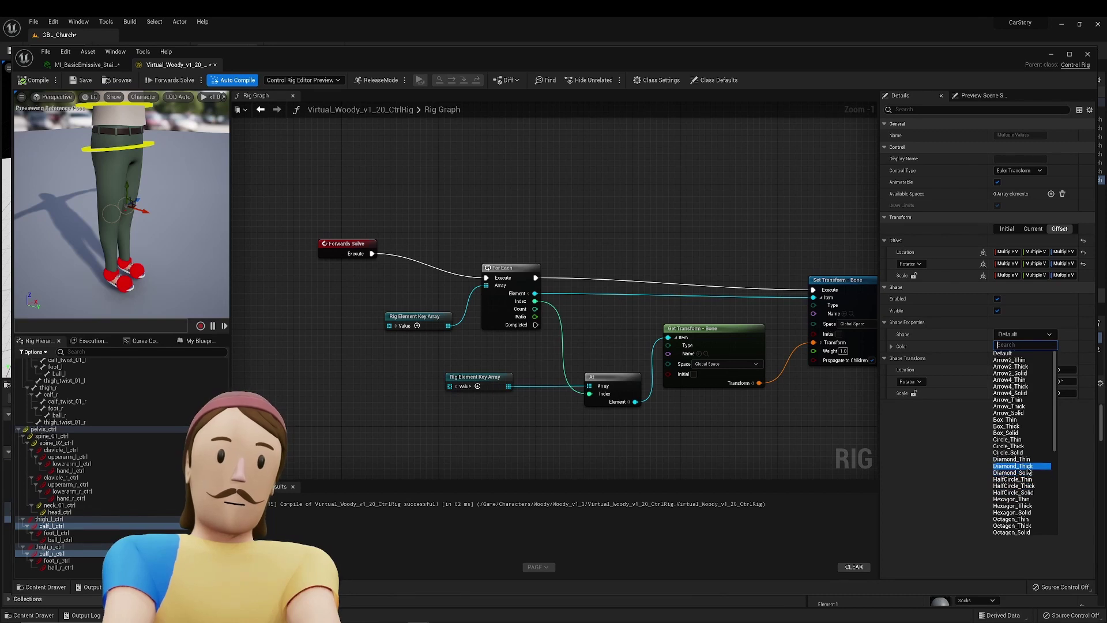
pyautogui.write('half')
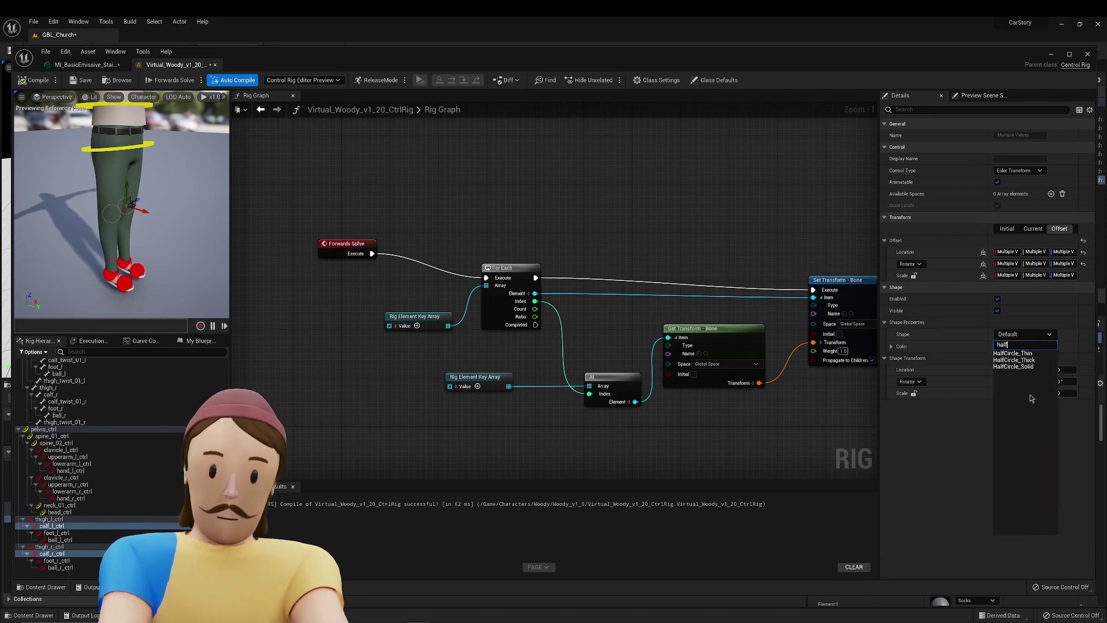
pyautogui.click(1036, 360)
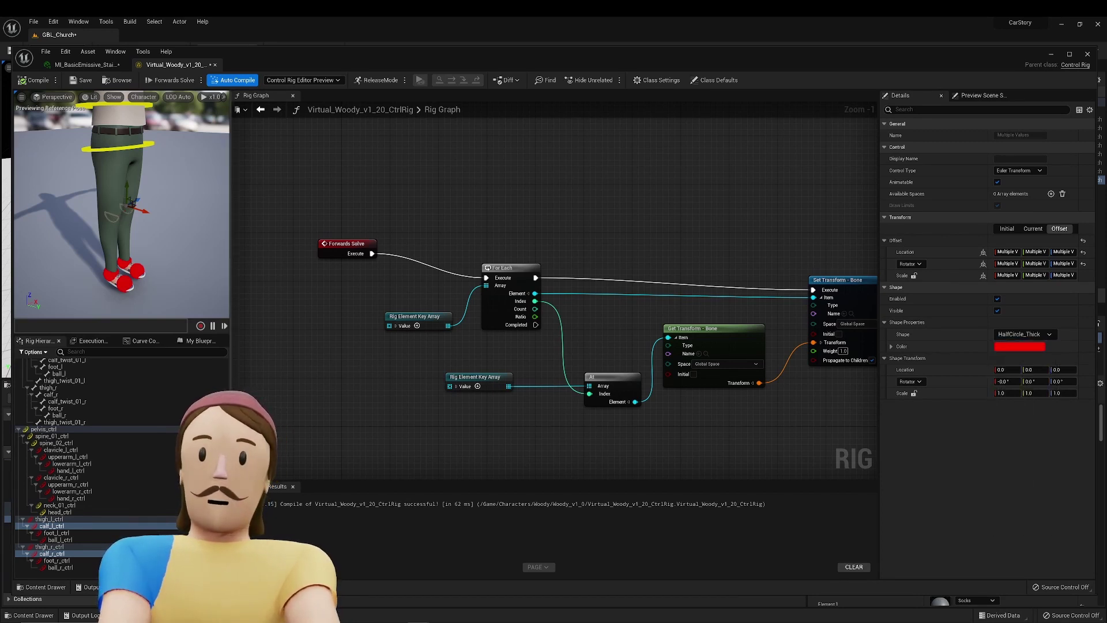
# Rotate both calf half circles at the knees, scale them to about 1.875, 2.375, 1.0, and set their shape transform from current.
pyautogui.moveTo(128, 200)
pyautogui.mouseDown()
pyautogui.moveTo(128, 248)
pyautogui.moveTo(129, 200)
pyautogui.moveTo(134, 218)
pyautogui.mouseUp()
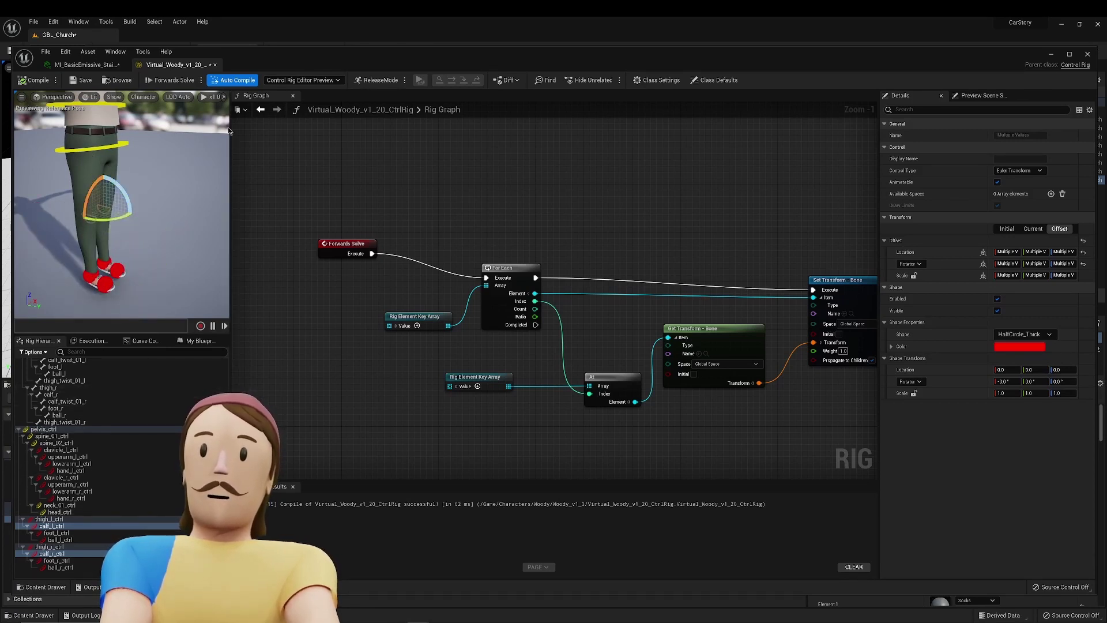
pyautogui.moveTo(229, 128); pyautogui.dragTo(357, 128)
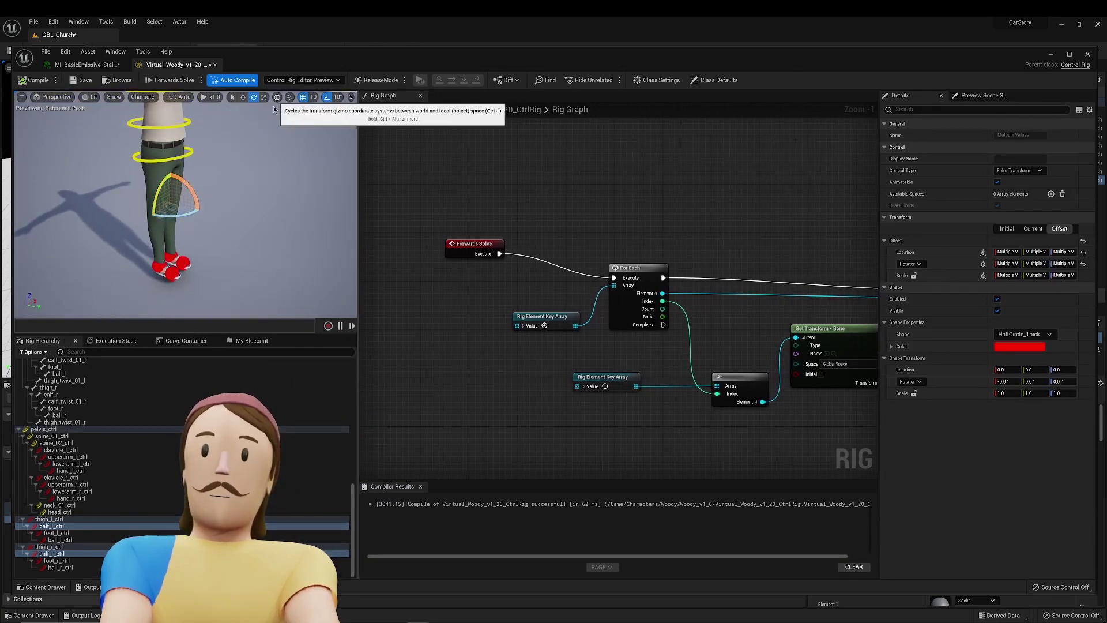
pyautogui.moveTo(195, 195)
pyautogui.mouseDown()
pyautogui.moveTo(197, 209)
pyautogui.moveTo(213, 208)
pyautogui.mouseUp()
pyautogui.moveTo(213, 208); pyautogui.dragTo(183, 205, button='middle')
pyautogui.press('r')
pyautogui.moveTo(127, 177); pyautogui.dragTo(141, 170)
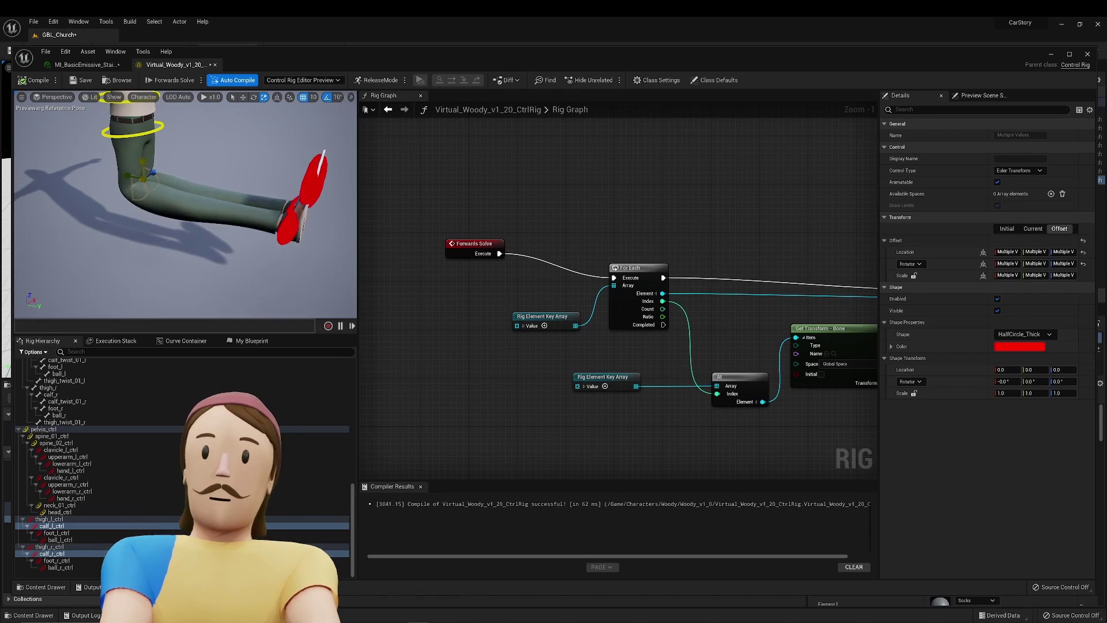
pyautogui.moveTo(186, 168); pyautogui.dragTo(173, 145, button='right')
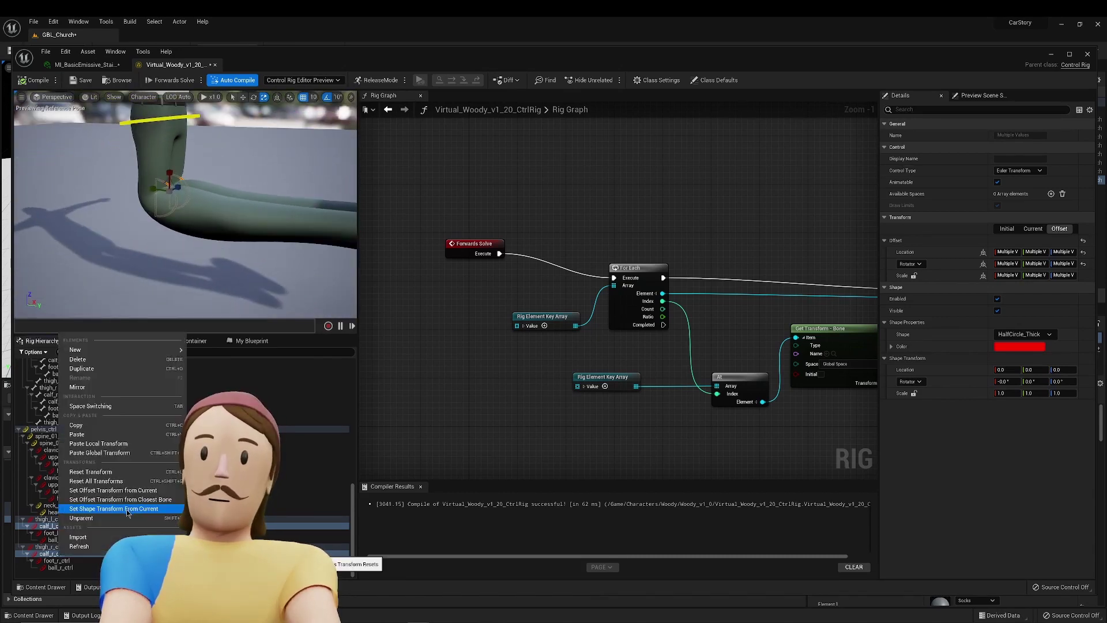
pyautogui.click(127, 511)
pyautogui.moveTo(304, 199); pyautogui.dragTo(247, 206, button='right')
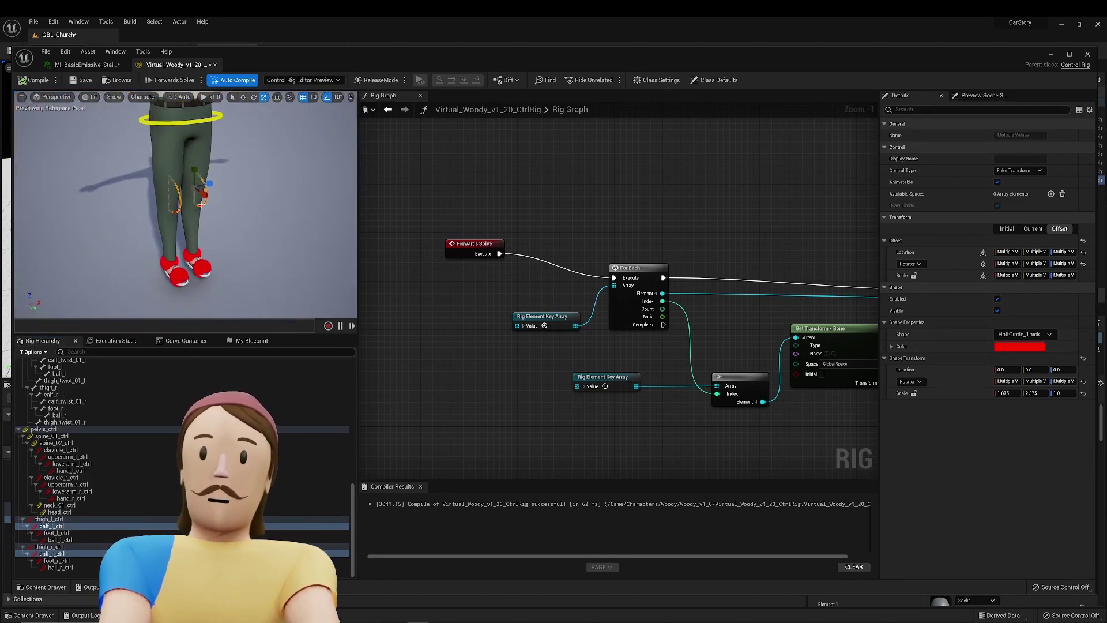
# Set the shape color of calf_l_ctrl to a medium blue, about R 0.11, G 0.19, B 1.0.
pyautogui.click(220, 209)
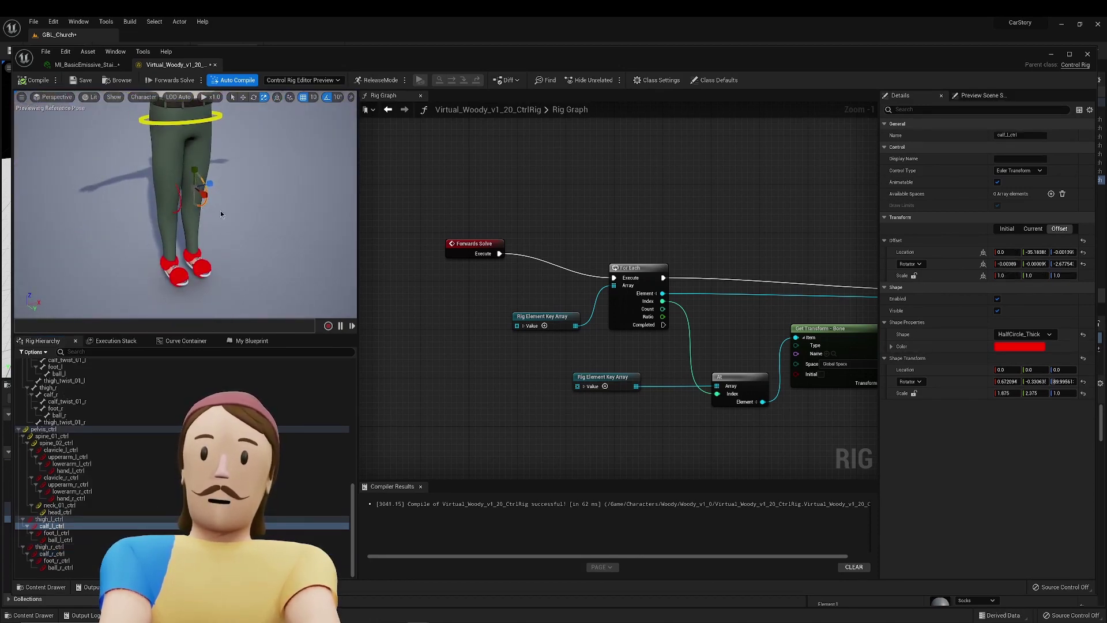
pyautogui.click(1017, 346)
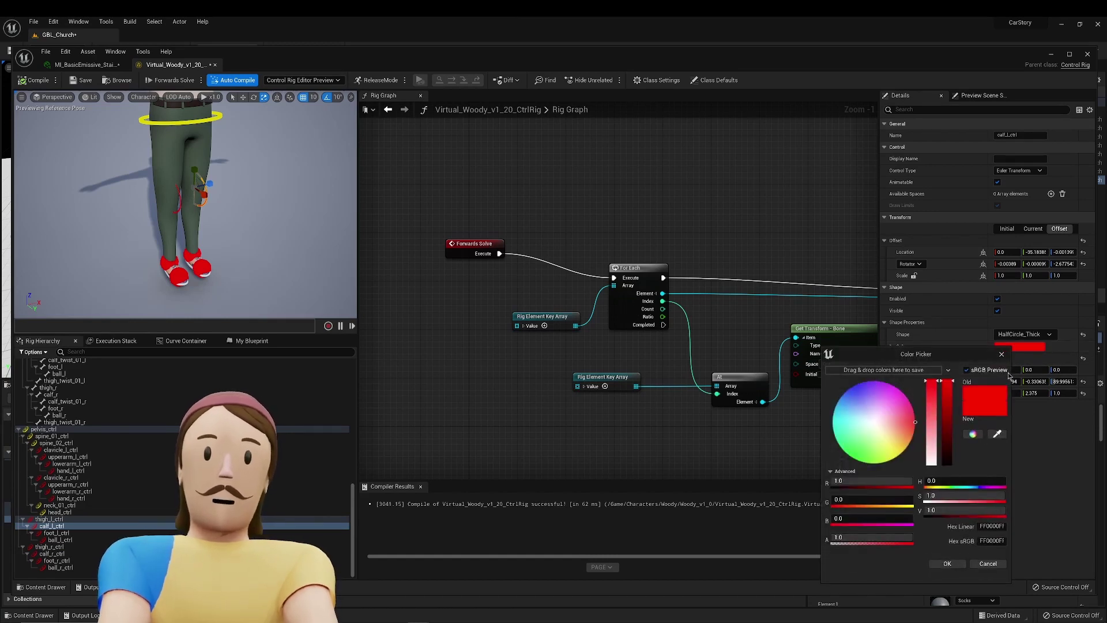
pyautogui.click(1004, 355)
pyautogui.click(1008, 347)
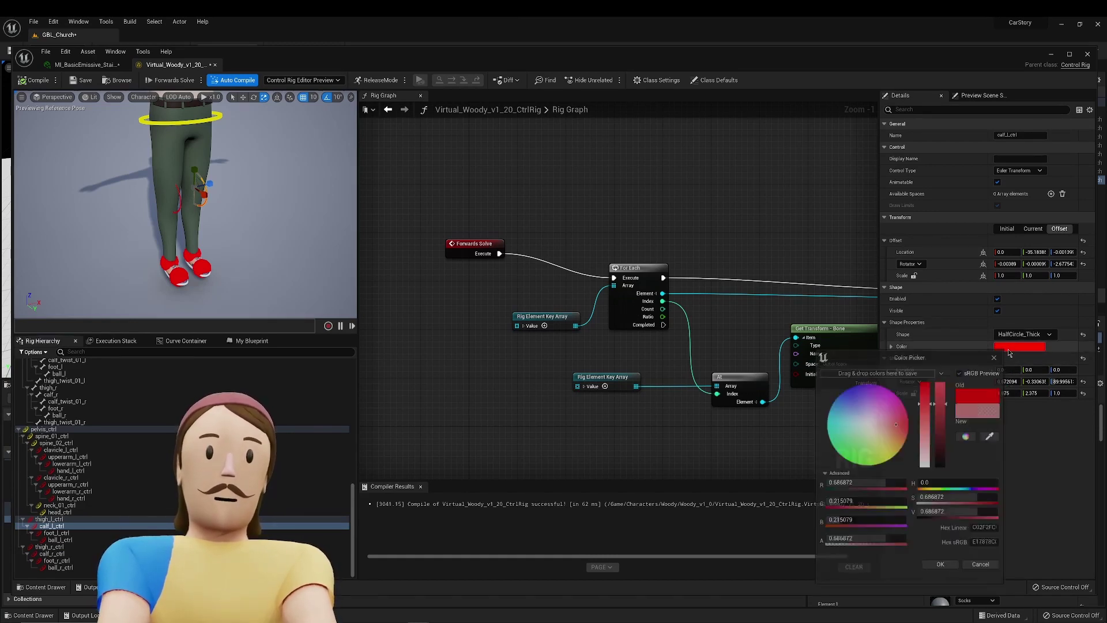
pyautogui.click(850, 398)
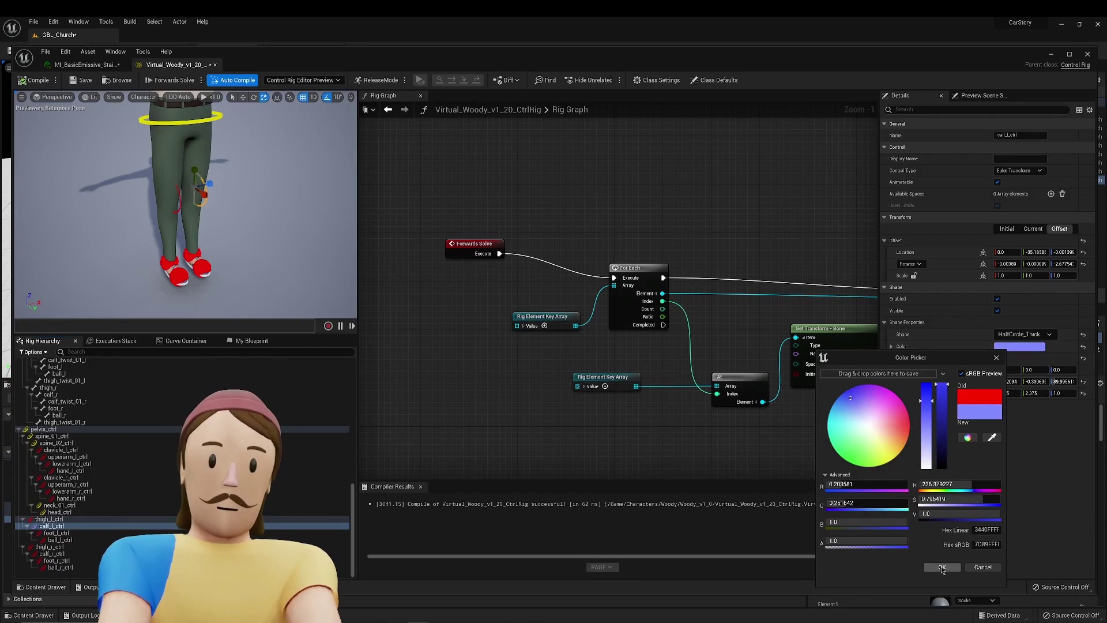
pyautogui.click(847, 396)
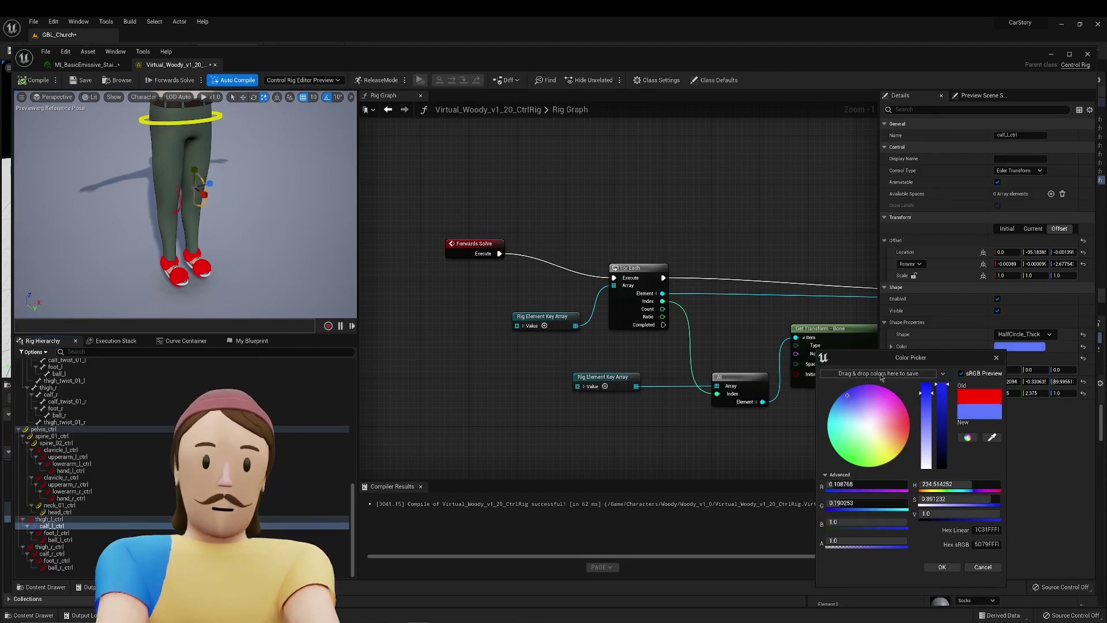
pyautogui.click(942, 568)
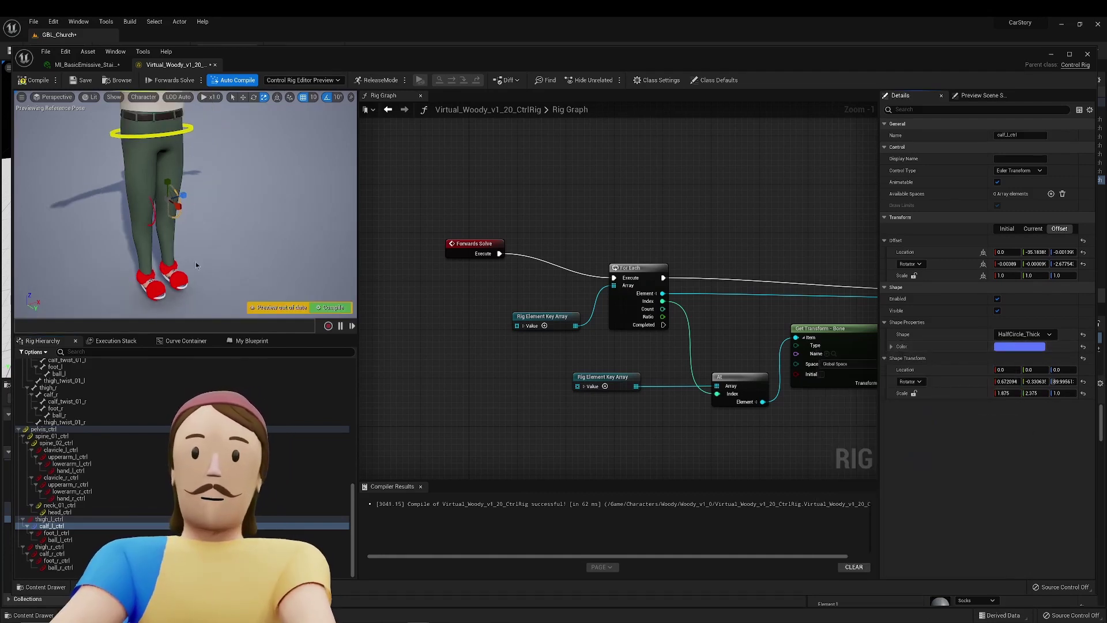
# Copy the blue shape color of calf_l_ctrl to all left-side controls, clavicle_l_ctrl through hand_l_ctrl and thigh_l_ctrl through ball_l_ctrl.
pyautogui.keyDown('alt'); pyautogui.moveTo(186, 205); pyautogui.dragTo(8, 438, button='right'); pyautogui.keyUp('alt')
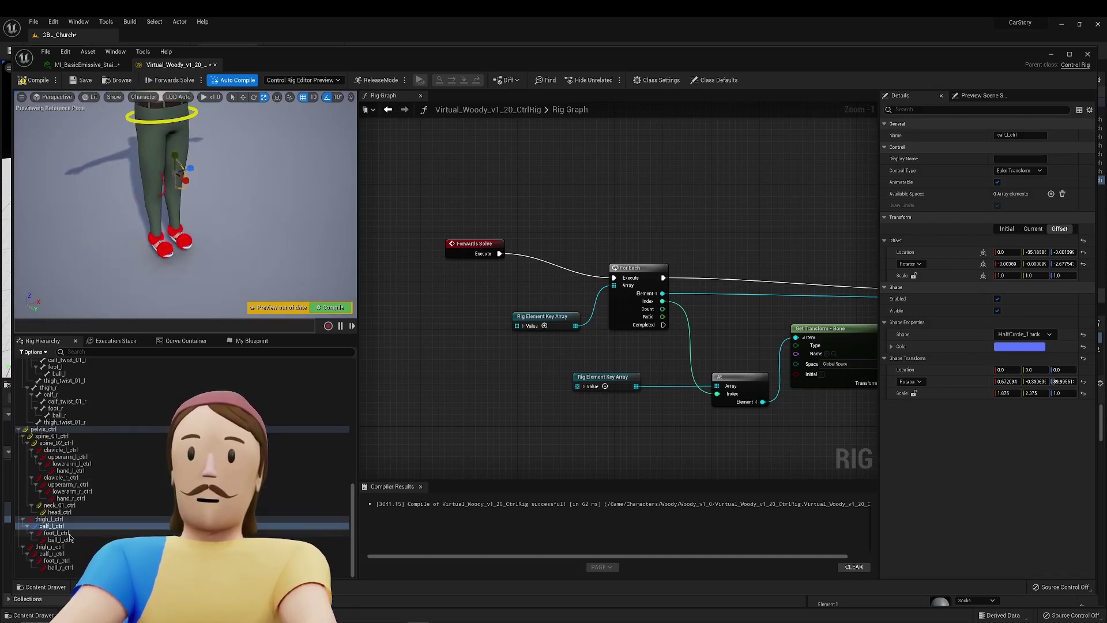
pyautogui.click(49, 520)
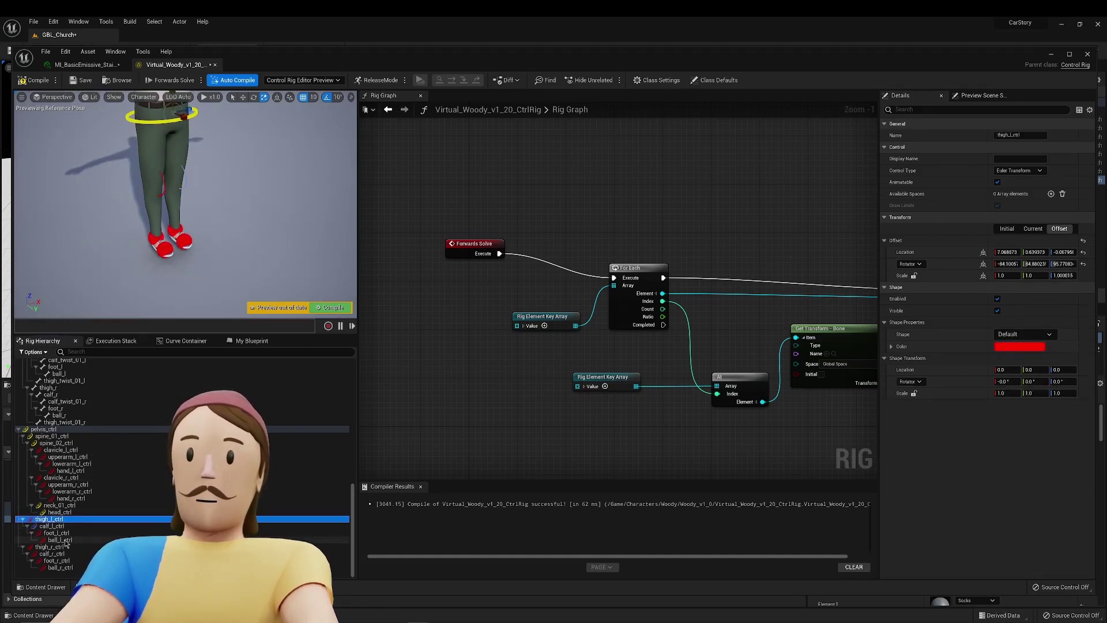
pyautogui.keyDown('shift'); pyautogui.click(60, 540); pyautogui.keyUp('shift')
pyautogui.rightClick(40, 522)
pyautogui.press('Escape')
pyautogui.click(49, 520)
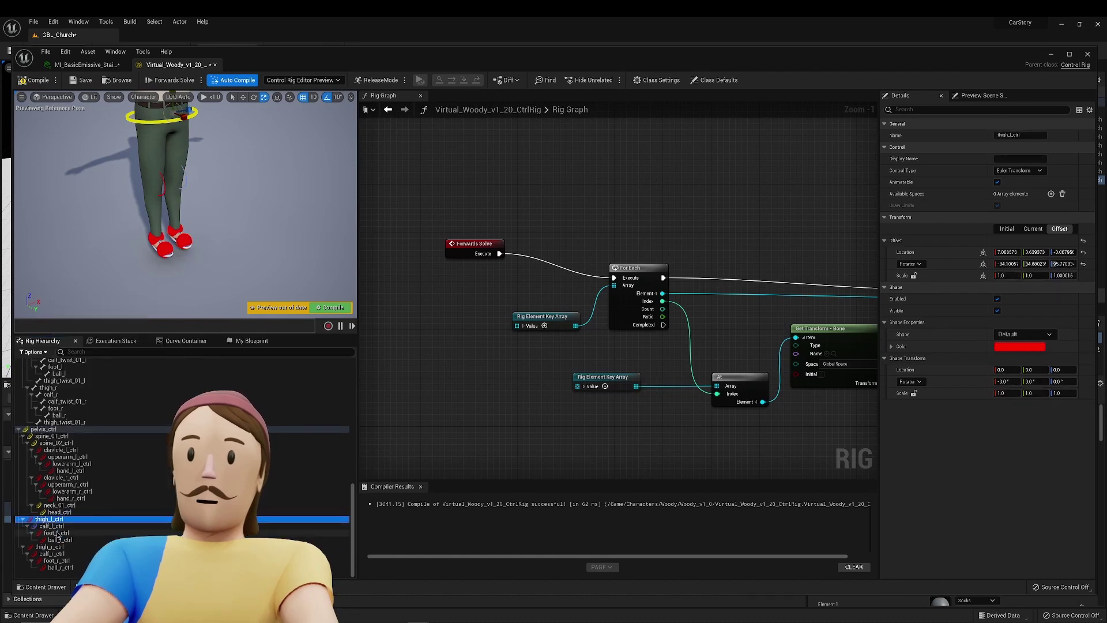
pyautogui.keyDown('shift'); pyautogui.click(60, 539); pyautogui.keyUp('shift')
pyautogui.keyDown('ctrl'); pyautogui.click(61, 450); pyautogui.keyUp('ctrl')
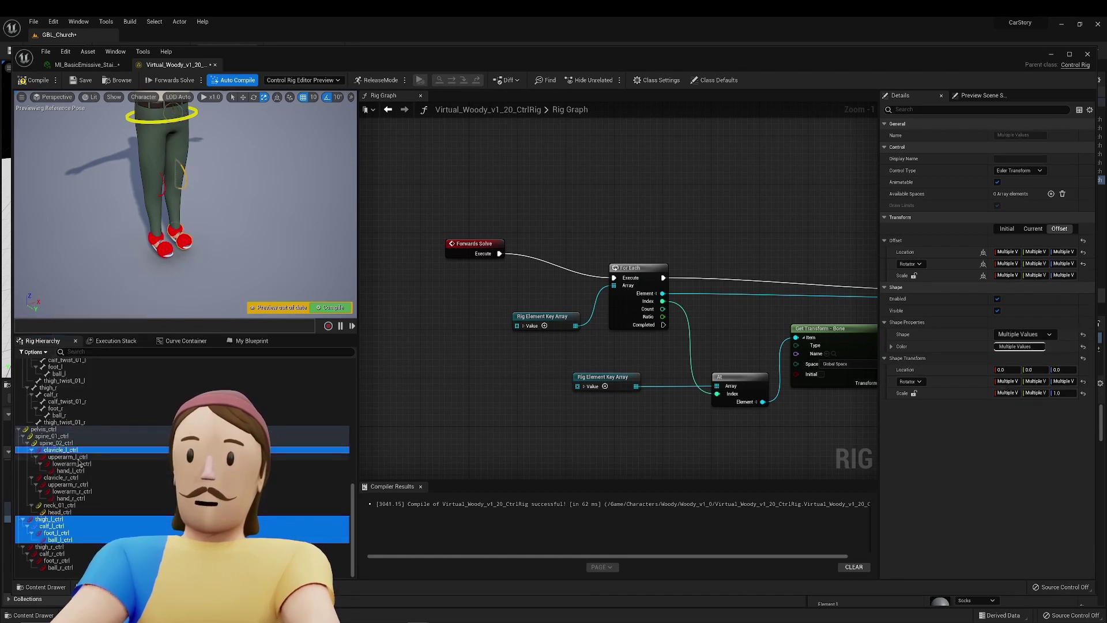
pyautogui.keyDown('ctrl'); pyautogui.click(67, 457); pyautogui.keyUp('ctrl')
pyautogui.keyDown('ctrl'); pyautogui.click(71, 464); pyautogui.keyUp('ctrl')
pyautogui.keyDown('ctrl'); pyautogui.click(71, 470); pyautogui.keyUp('ctrl')
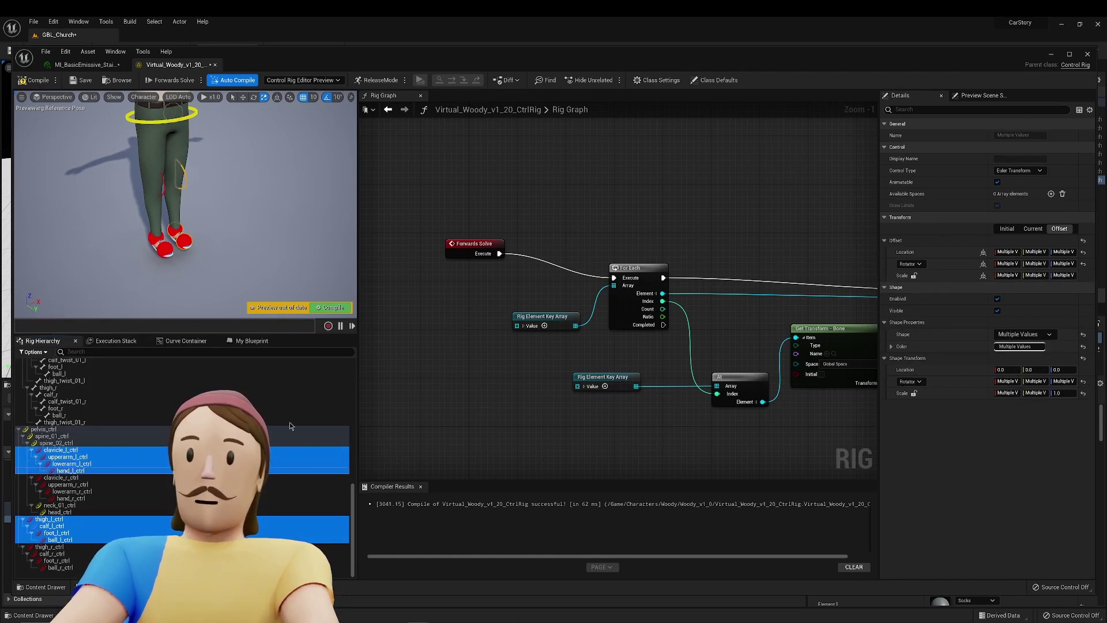
pyautogui.rightClick(944, 347)
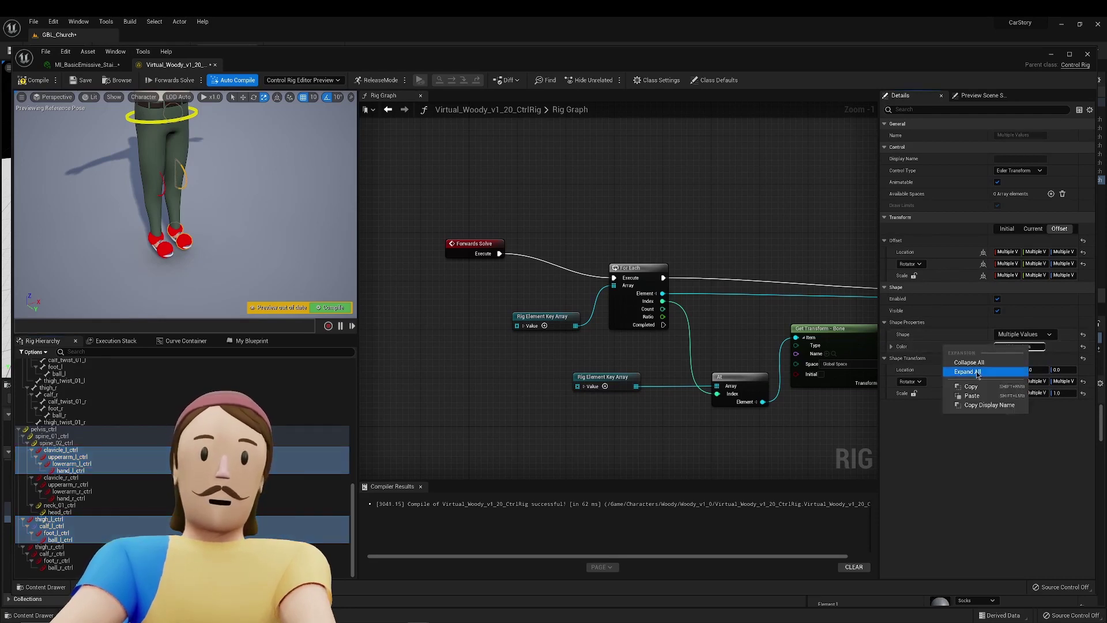
pyautogui.click(972, 395)
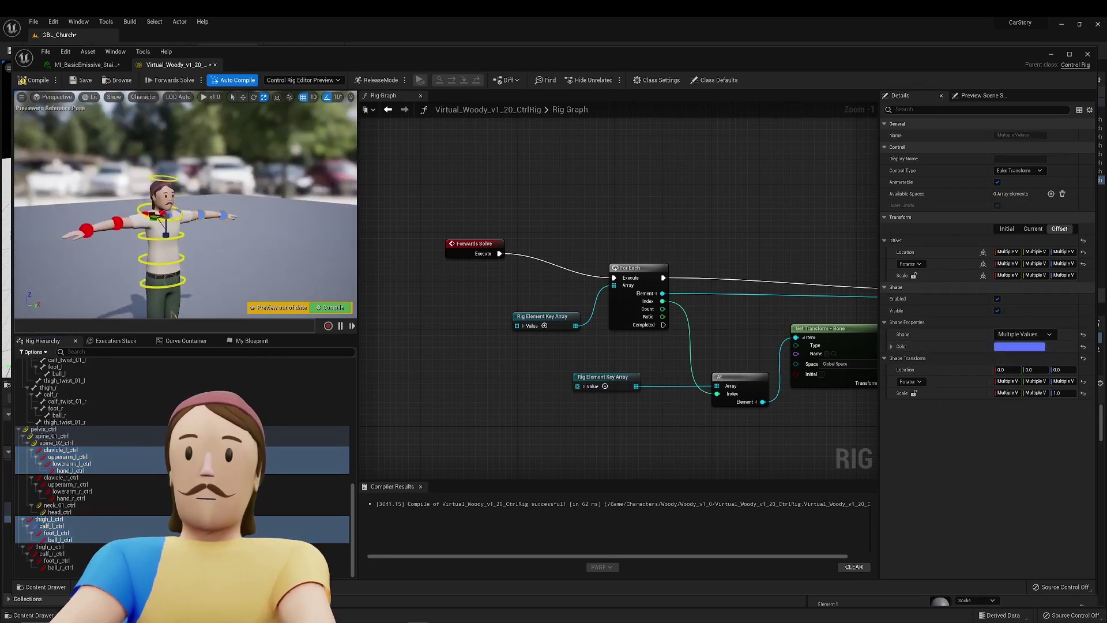
# Give the right leg controls, thigh_r_ctrl through ball_r_ctrl, a pinkish-red shape color and open their shape choices.
pyautogui.scroll(6, 172, 311)
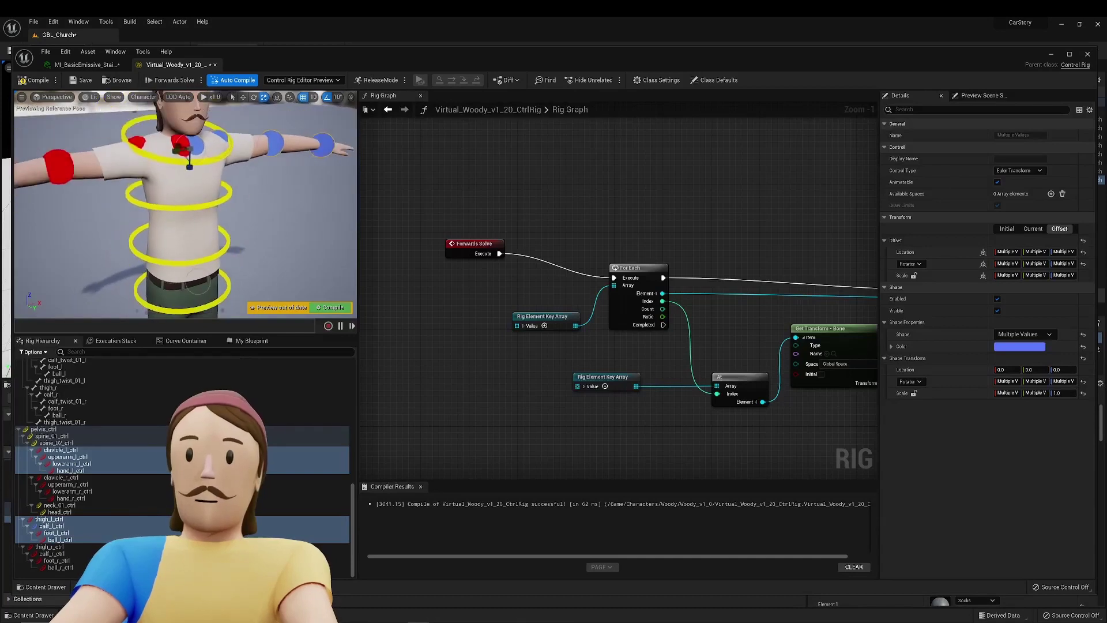
pyautogui.scroll(-8, 178, 273)
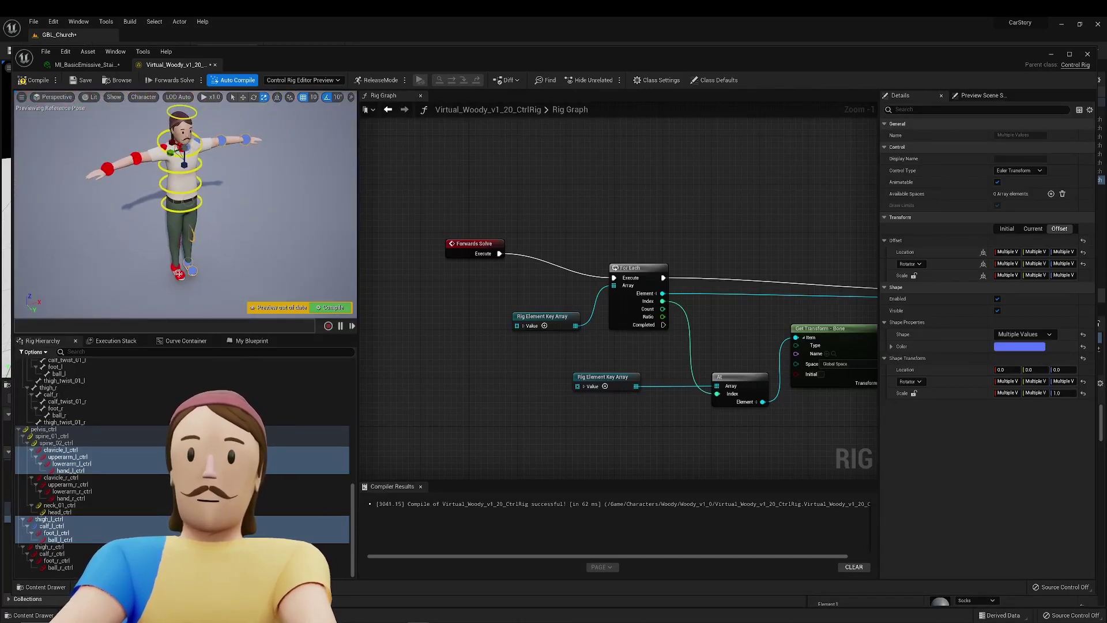
pyautogui.click(178, 274)
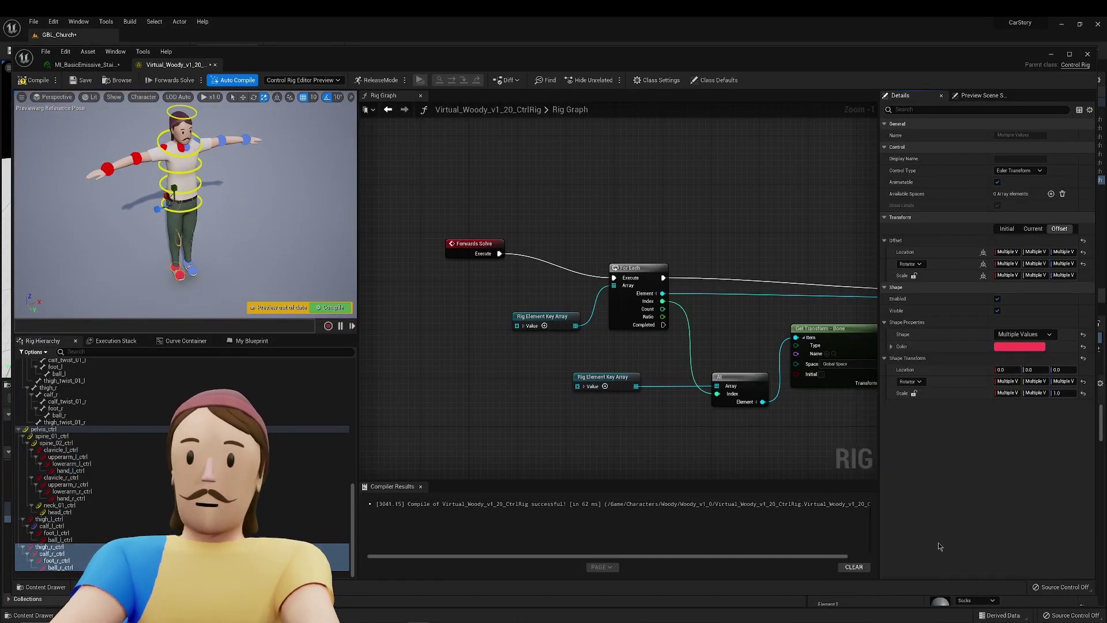
pyautogui.click(1024, 335)
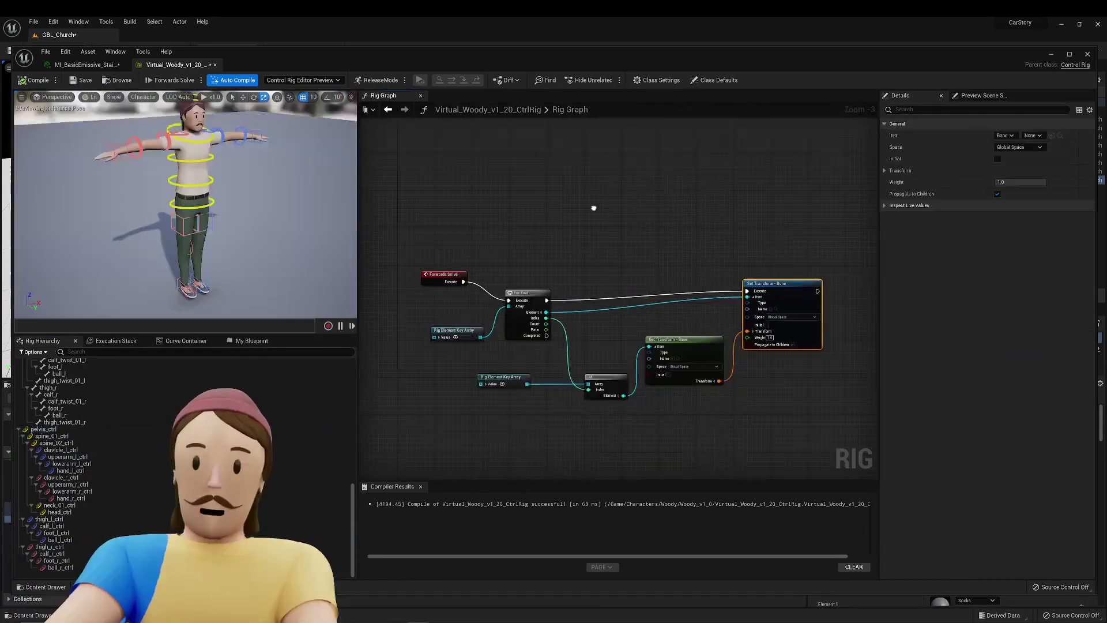
# Select the For Each network with its key arrays and transform nodes, and move it farther right of Forwards Solve.
pyautogui.moveTo(594, 208); pyautogui.dragTo(595, 206, button='right')
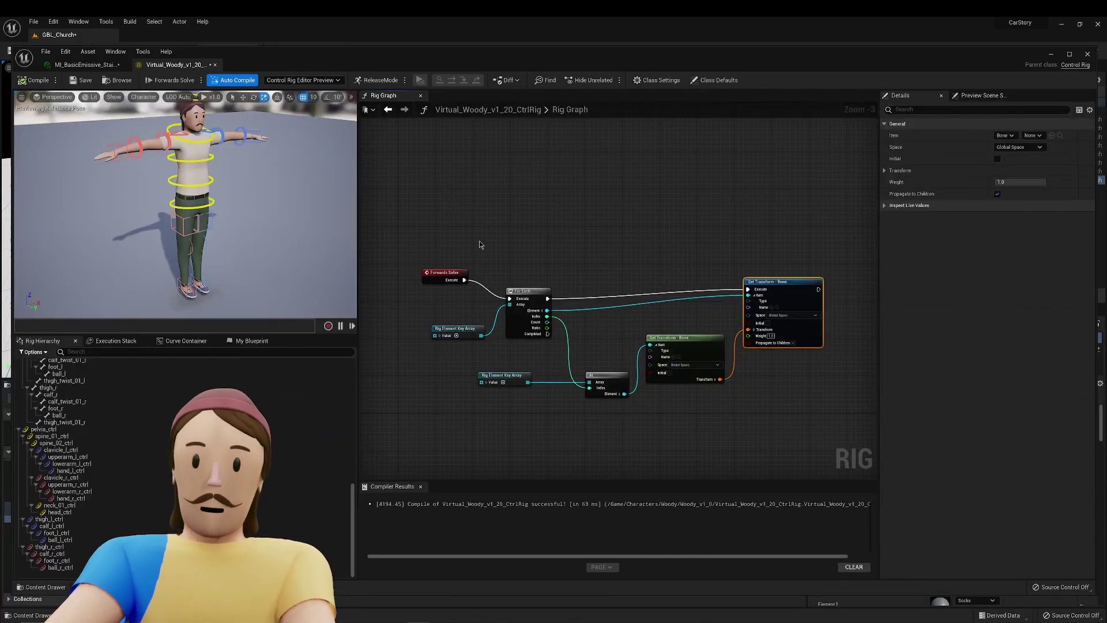
pyautogui.moveTo(480, 242); pyautogui.dragTo(796, 375)
pyautogui.moveTo(535, 289); pyautogui.dragTo(537, 328)
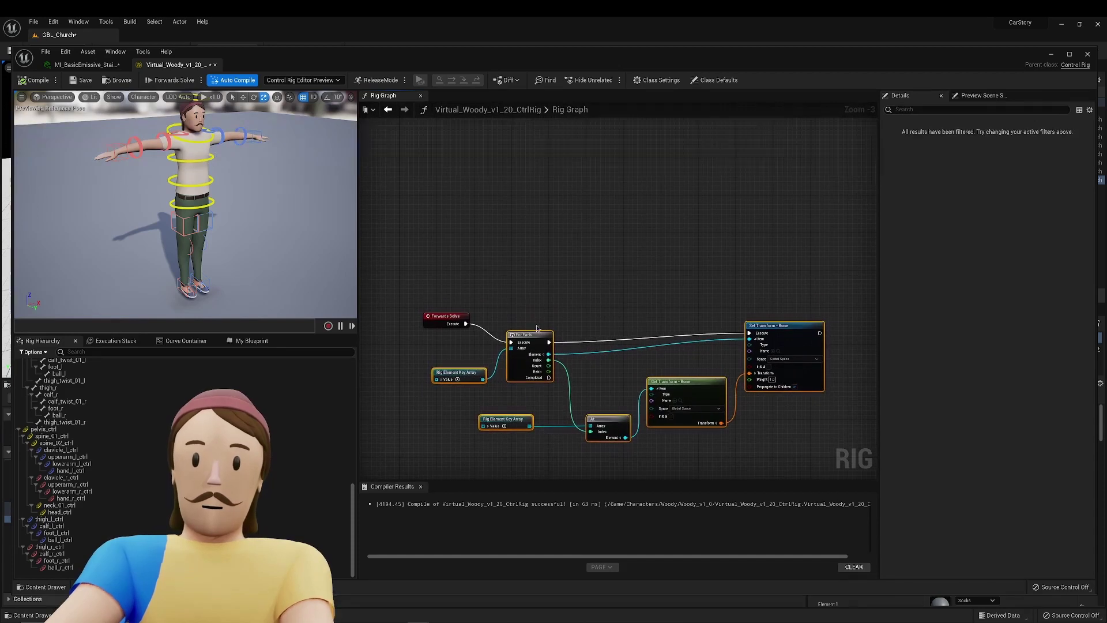
pyautogui.moveTo(524, 349); pyautogui.dragTo(528, 386, button='right')
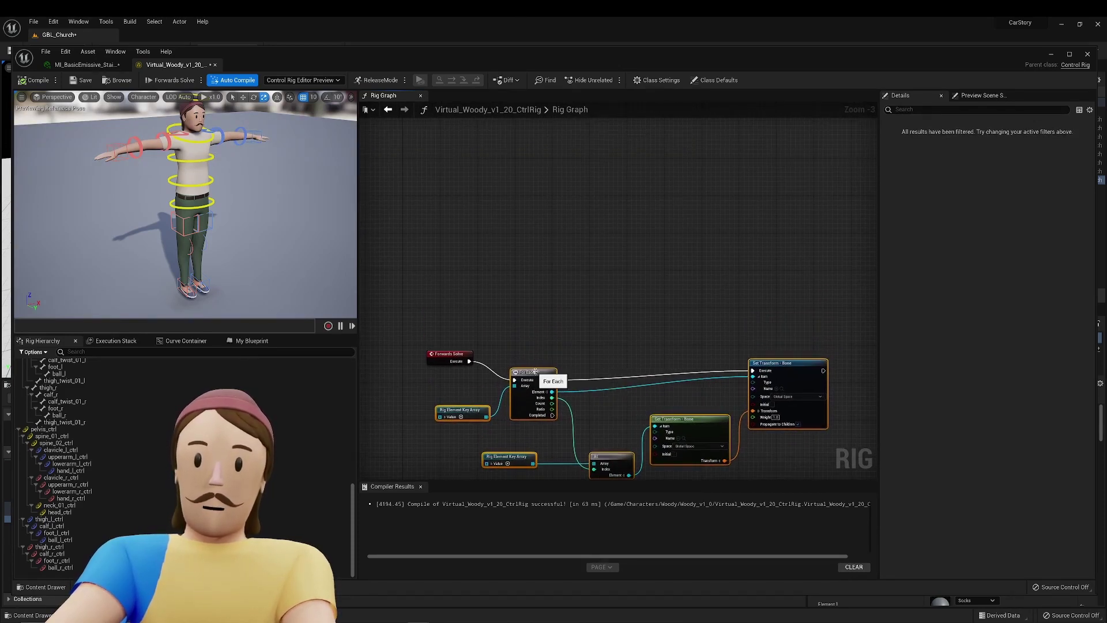
pyautogui.moveTo(537, 374); pyautogui.dragTo(565, 374)
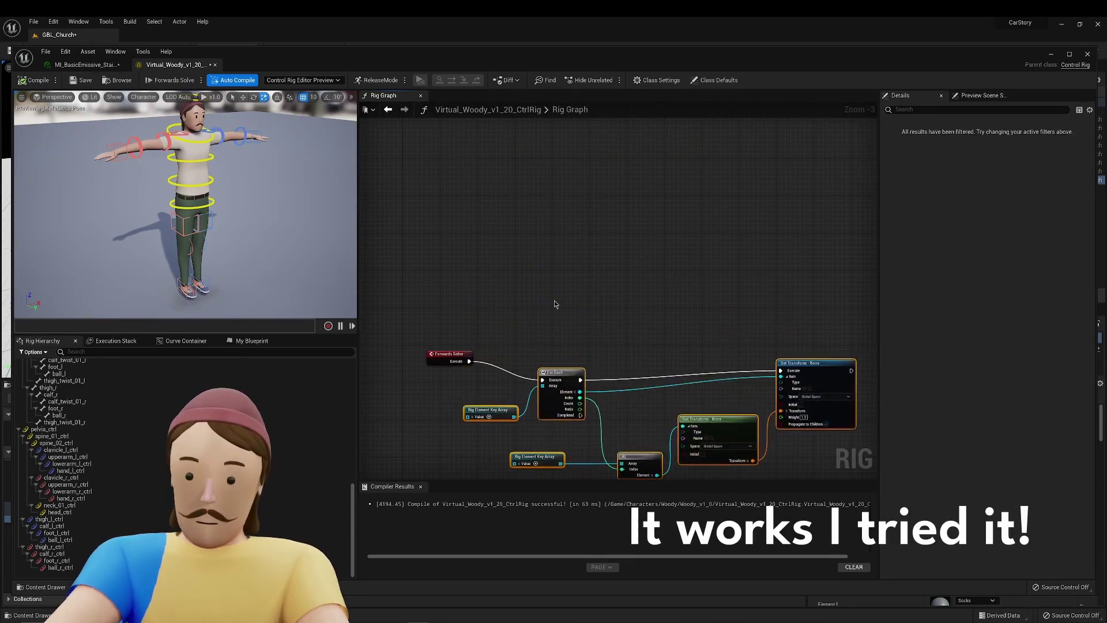
# Duplicate the For Each network and place the copy in the empty graph area above the original.
pyautogui.hotkey('ctrl', 'c')
pyautogui.hotkey('ctrl', 'v')
pyautogui.moveTo(525, 190); pyautogui.dragTo(532, 253, button='right')
pyautogui.moveTo(457, 241); pyautogui.dragTo(529, 243)
pyautogui.click(484, 286)
# Add a Backwards Solve event in front of the duplicated For Each node.
pyautogui.scroll(3, 482, 285)
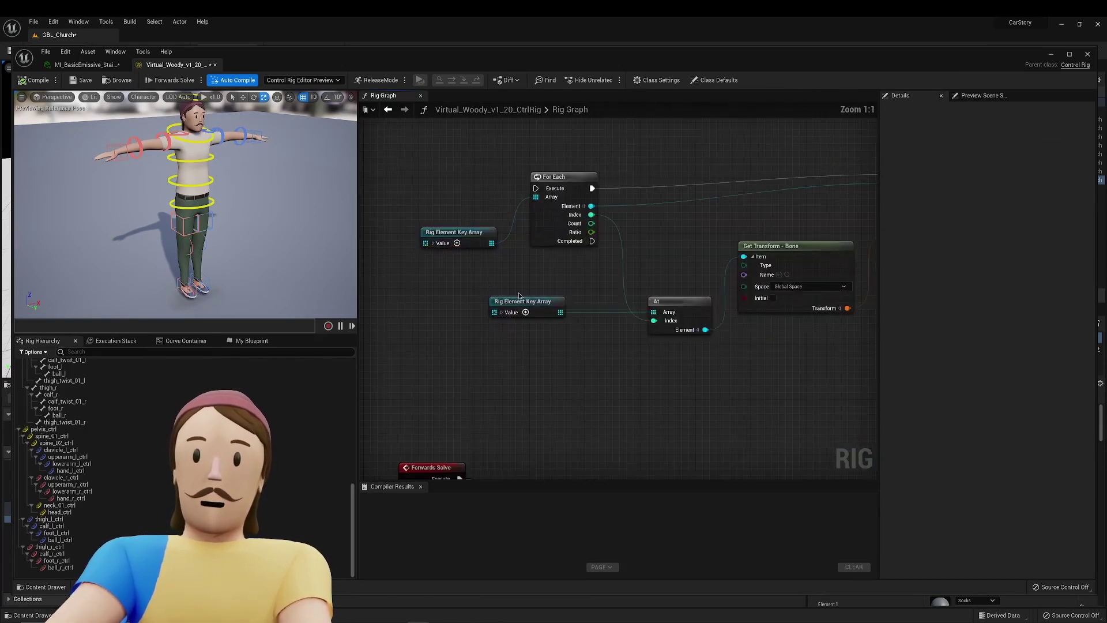
pyautogui.moveTo(519, 294); pyautogui.dragTo(594, 318, button='right')
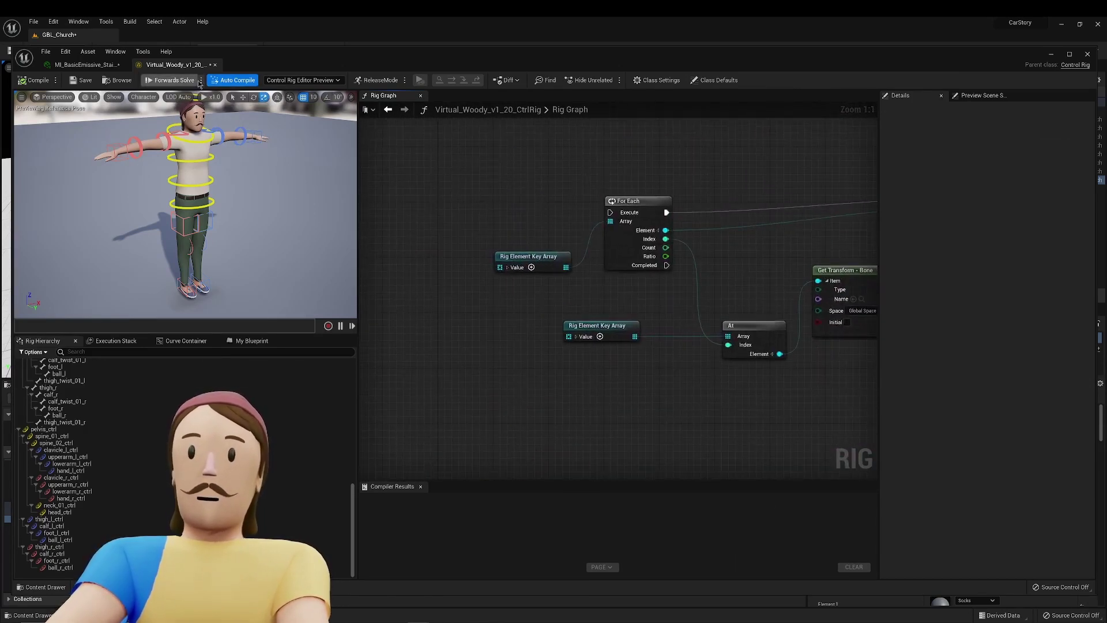
pyautogui.moveTo(458, 197); pyautogui.dragTo(458, 199, button='right')
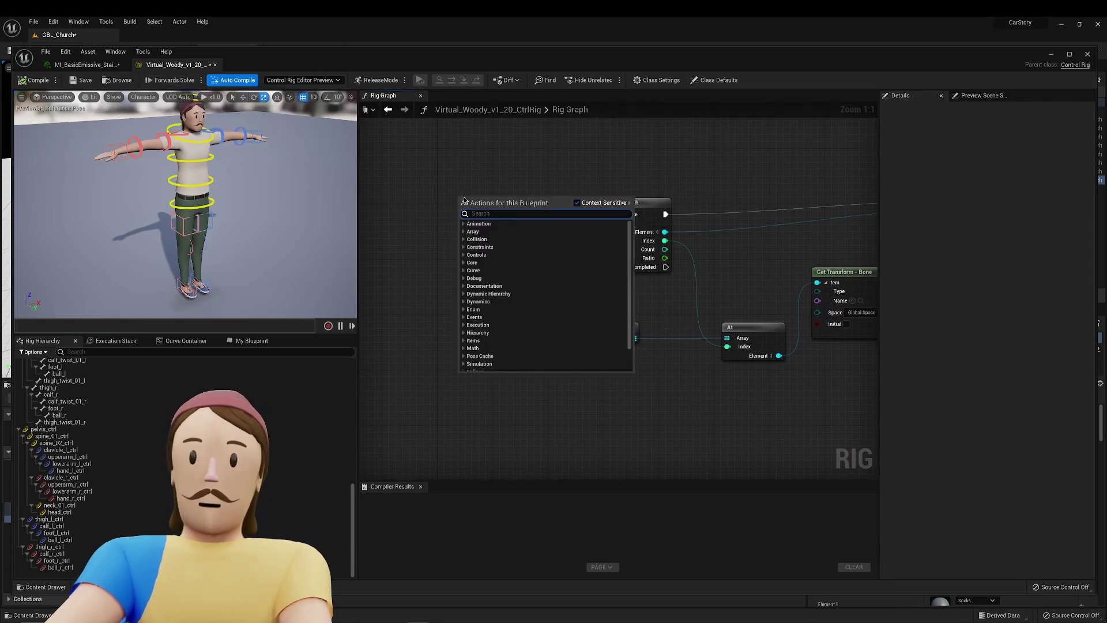
pyautogui.write('backw')
pyautogui.press('Return')
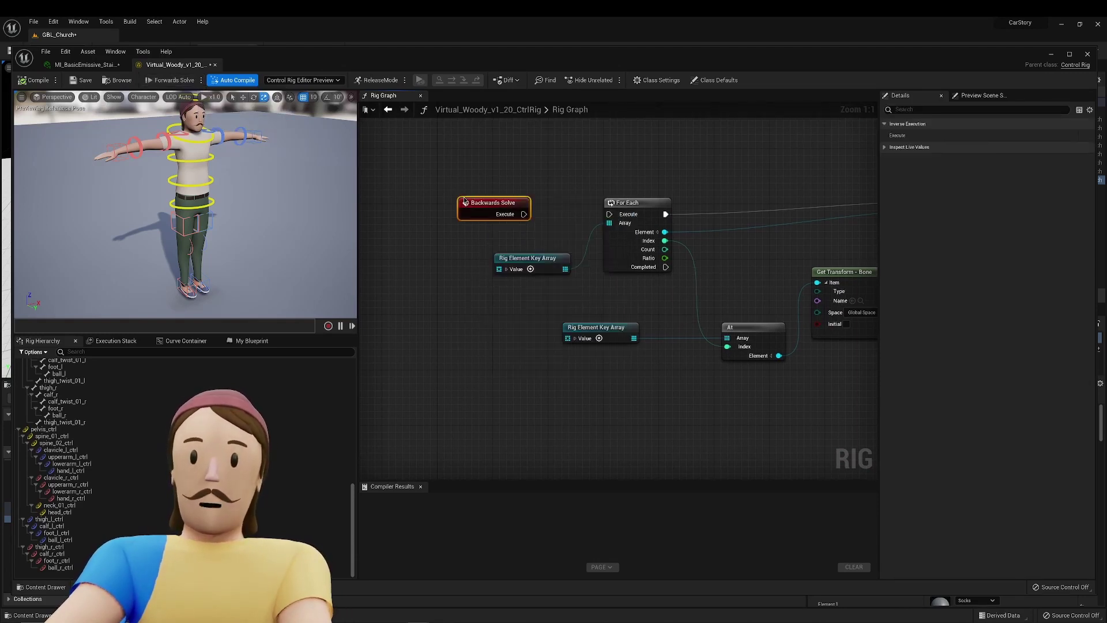
# Connect the Backwards Solve execution to the duplicated For Each node, keeping both Rig Element Key Arrays wired into their For Each and At nodes.
pyautogui.moveTo(523, 214); pyautogui.dragTo(609, 214)
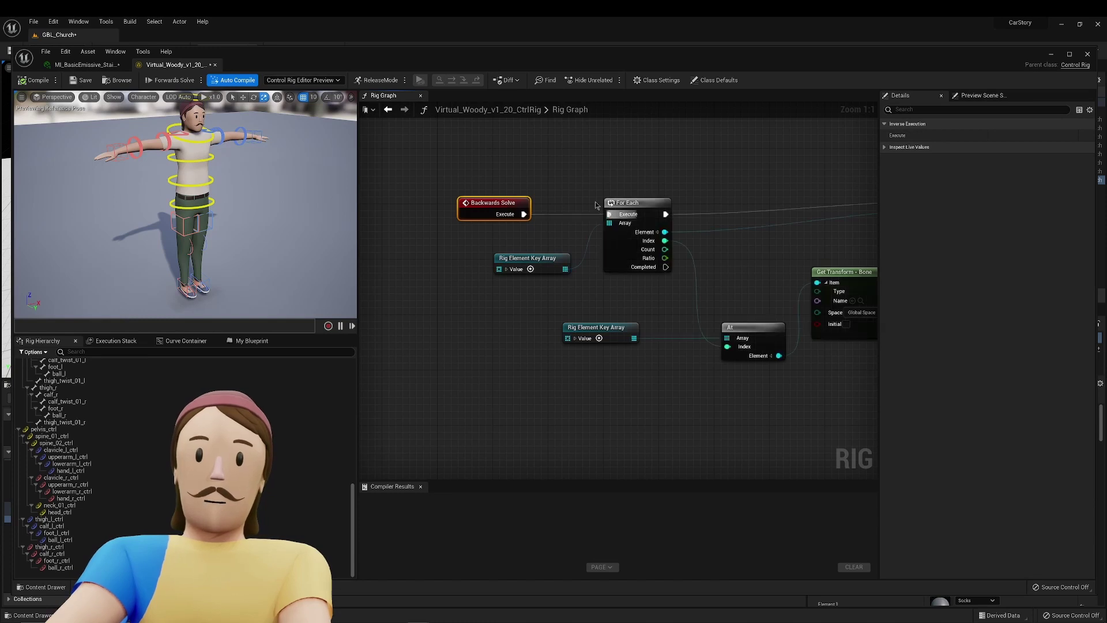
pyautogui.click(601, 179)
pyautogui.hotkey('ctrl', 'z')
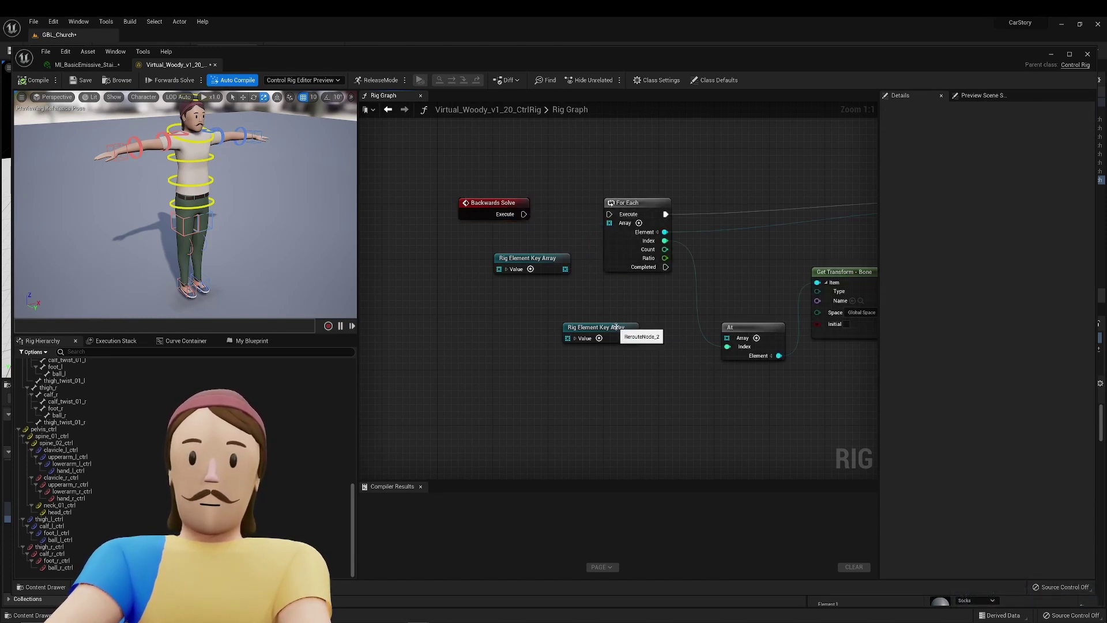
pyautogui.moveTo(616, 327); pyautogui.dragTo(727, 338)
pyautogui.moveTo(574, 236); pyautogui.dragTo(559, 263)
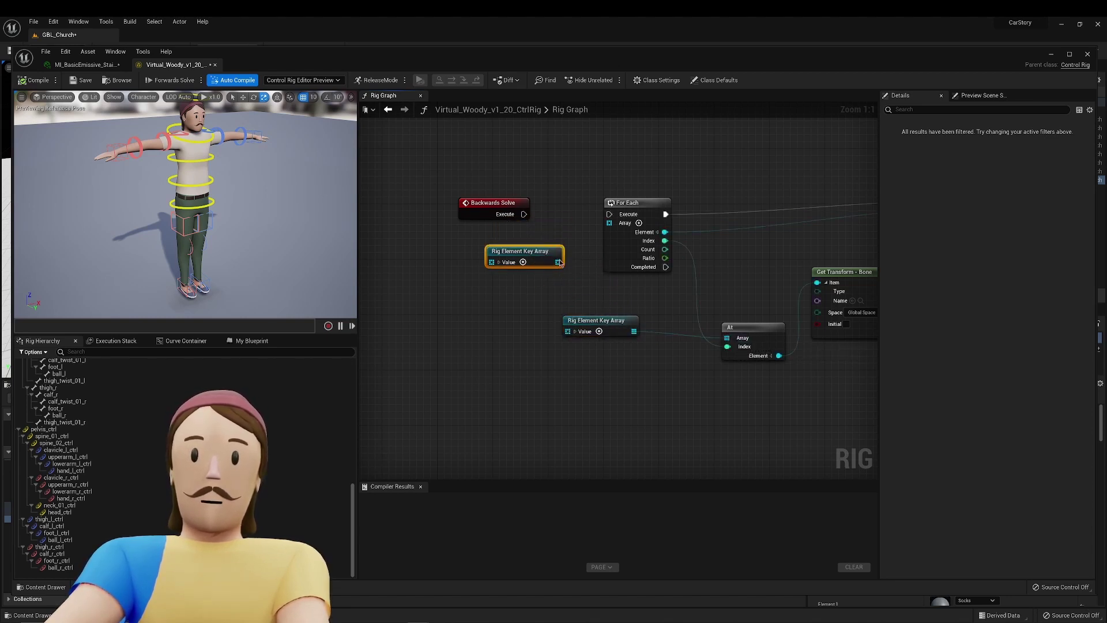
pyautogui.moveTo(524, 214); pyautogui.dragTo(610, 215)
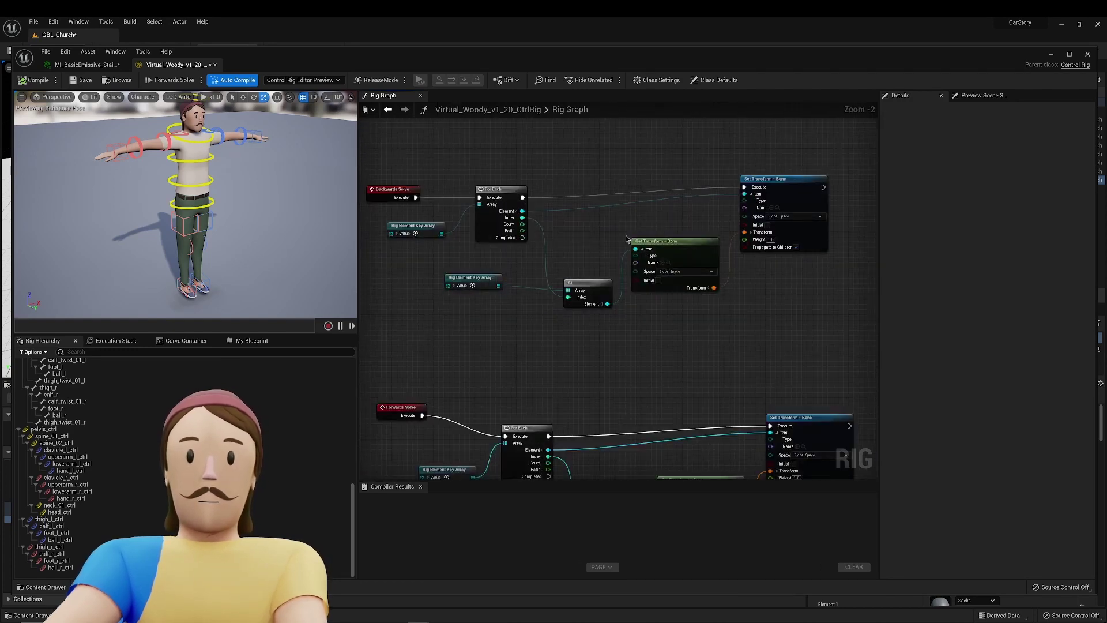
pyautogui.scroll(-2, 712, 308)
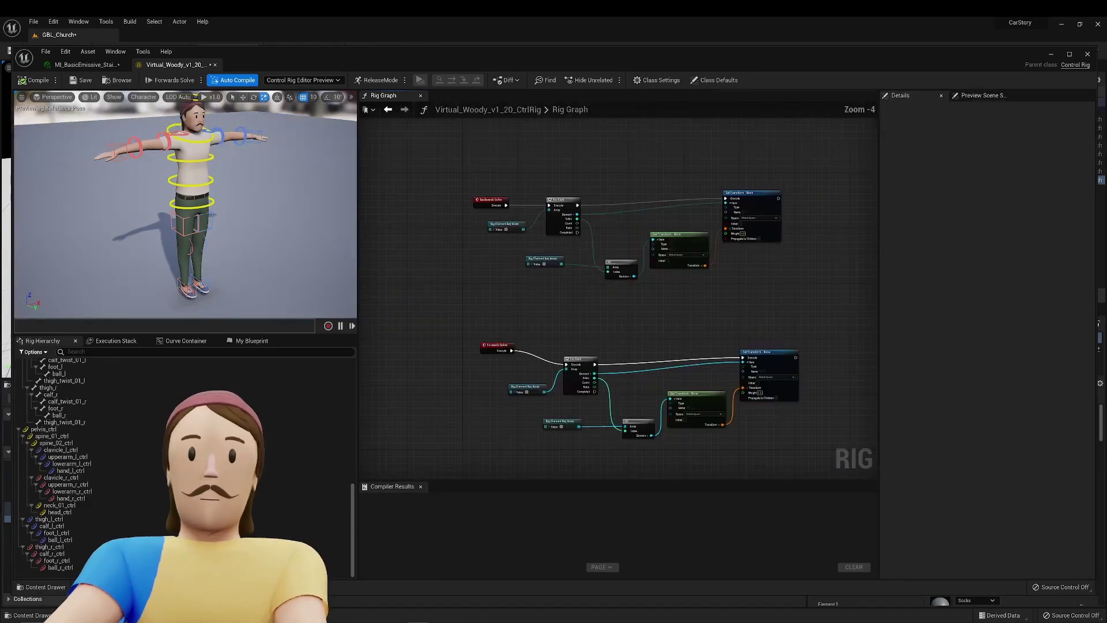
pyautogui.scroll(1, 660, 303)
pyautogui.moveTo(659, 304); pyautogui.dragTo(690, 287, button='right')
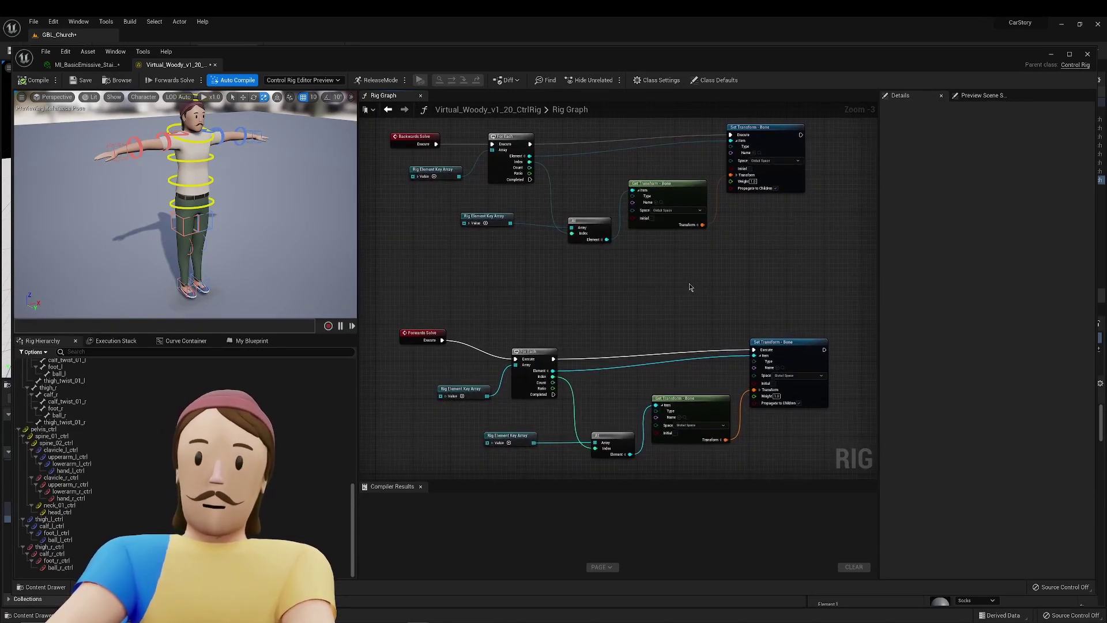
pyautogui.moveTo(690, 286); pyautogui.dragTo(686, 295, button='right')
pyautogui.scroll(-1, 685, 295)
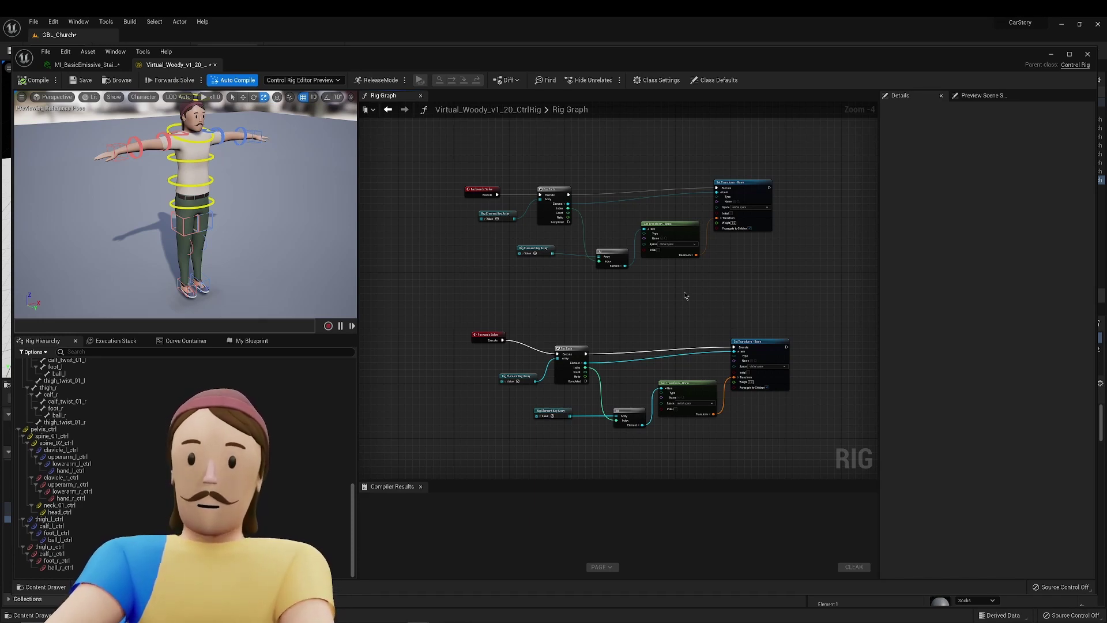
# Switch to the GBL_Church level editor and place the Virtual_Woody_v1_20 skeletal mesh on the white floor.
pyautogui.moveTo(324, 166); pyautogui.dragTo(346, 147, button='right')
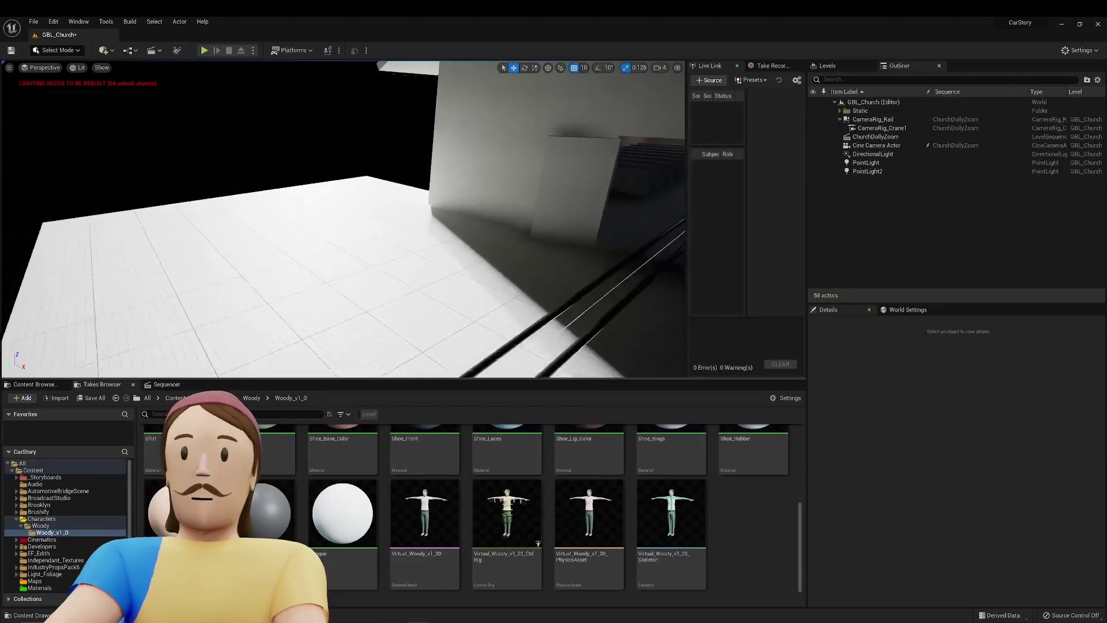
pyautogui.moveTo(343, 219); pyautogui.dragTo(381, 213, button='right')
pyautogui.moveTo(425, 516); pyautogui.dragTo(300, 330)
# Add the placed Virtual_Woody_v1_20 actor to the ChurchDollyZoom sequence in Sequencer.
pyautogui.click(166, 384)
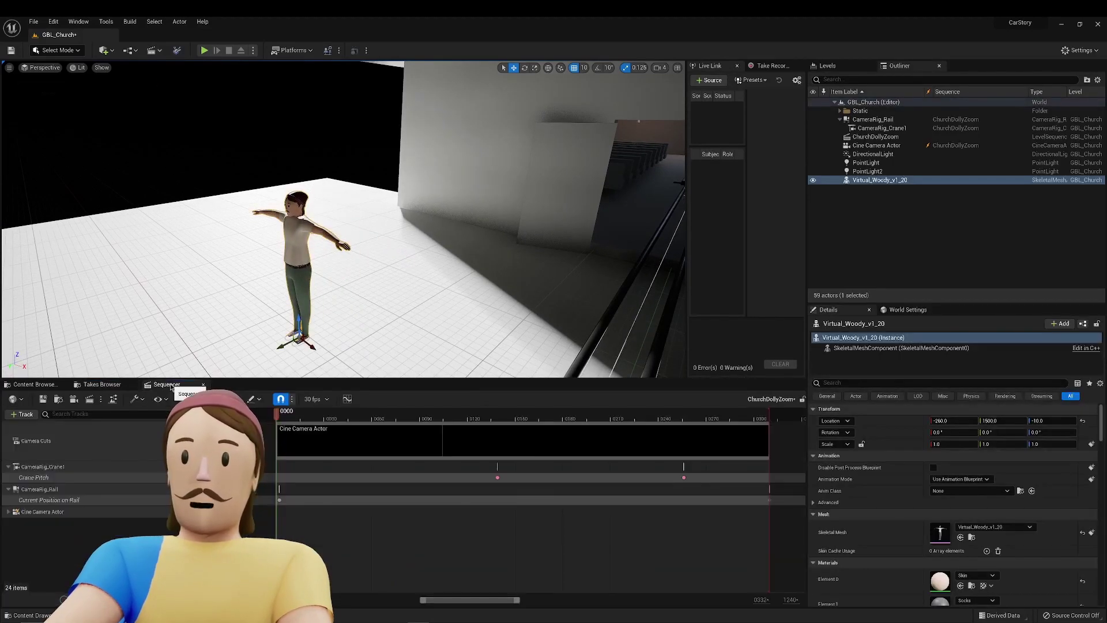
pyautogui.click(26, 417)
pyautogui.click(26, 417)
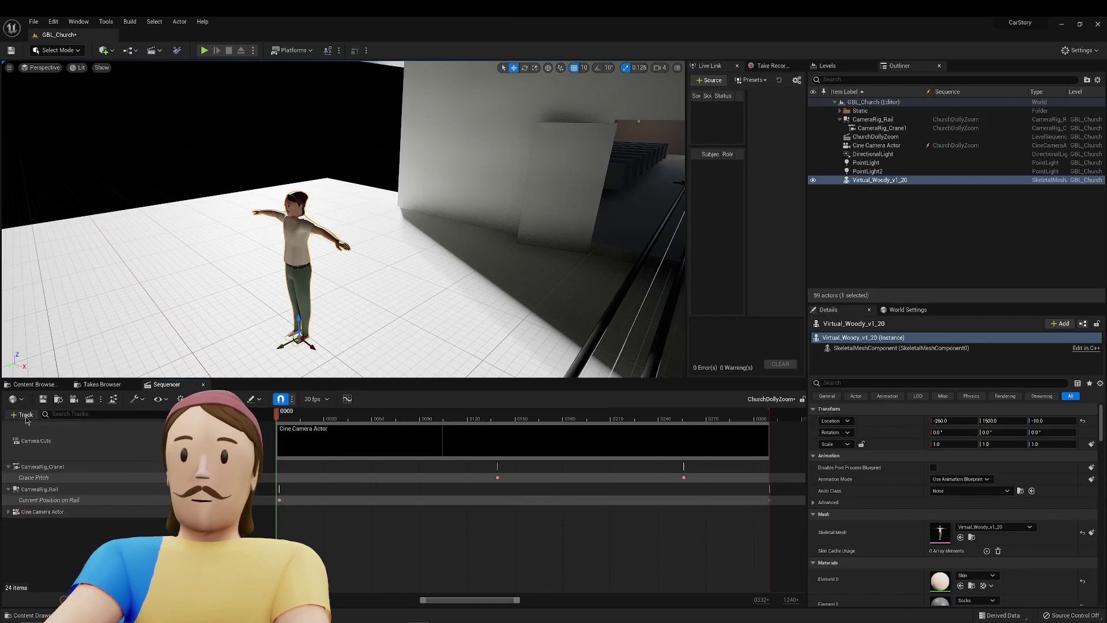
pyautogui.click(29, 416)
pyautogui.moveTo(60, 431)
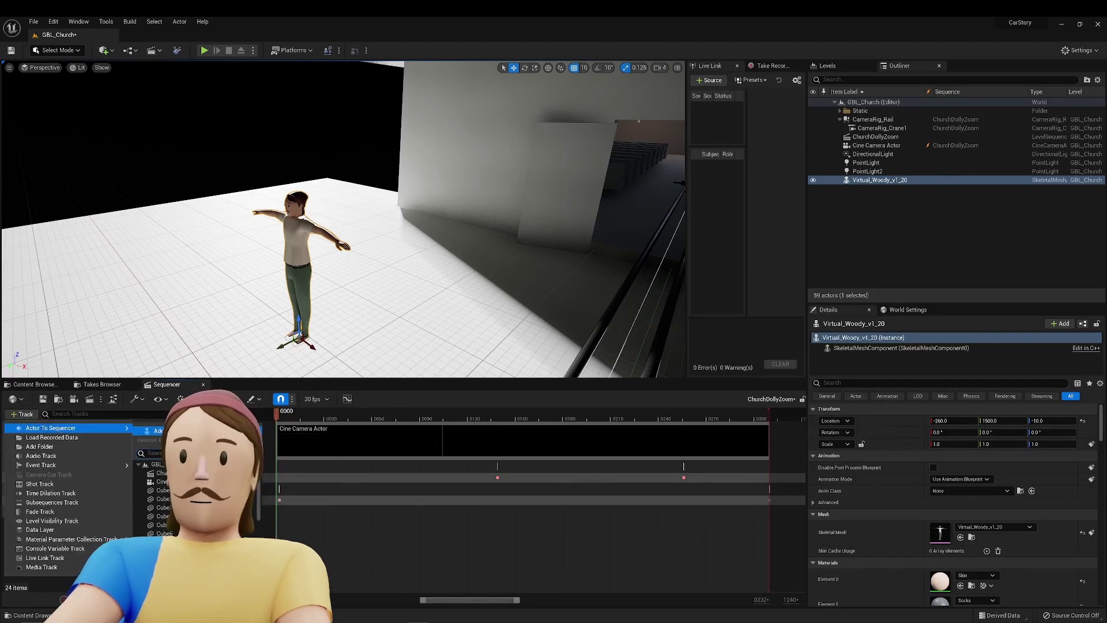
pyautogui.click(138, 441)
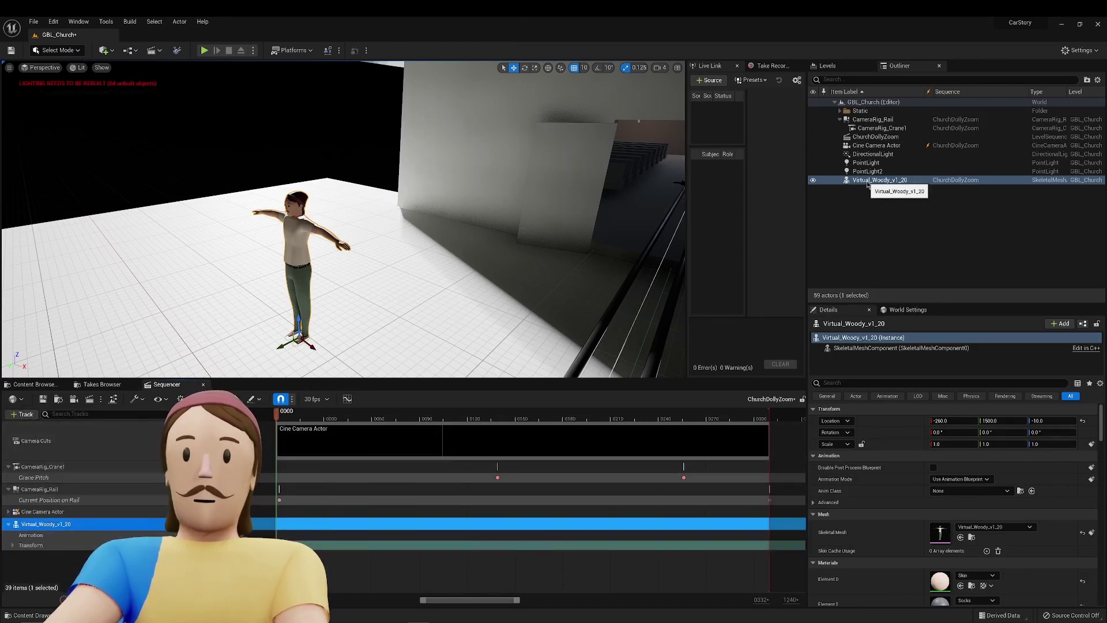
pyautogui.moveTo(868, 183); pyautogui.dragTo(139, 530)
pyautogui.moveTo(702, 319); pyautogui.dragTo(147, 525)
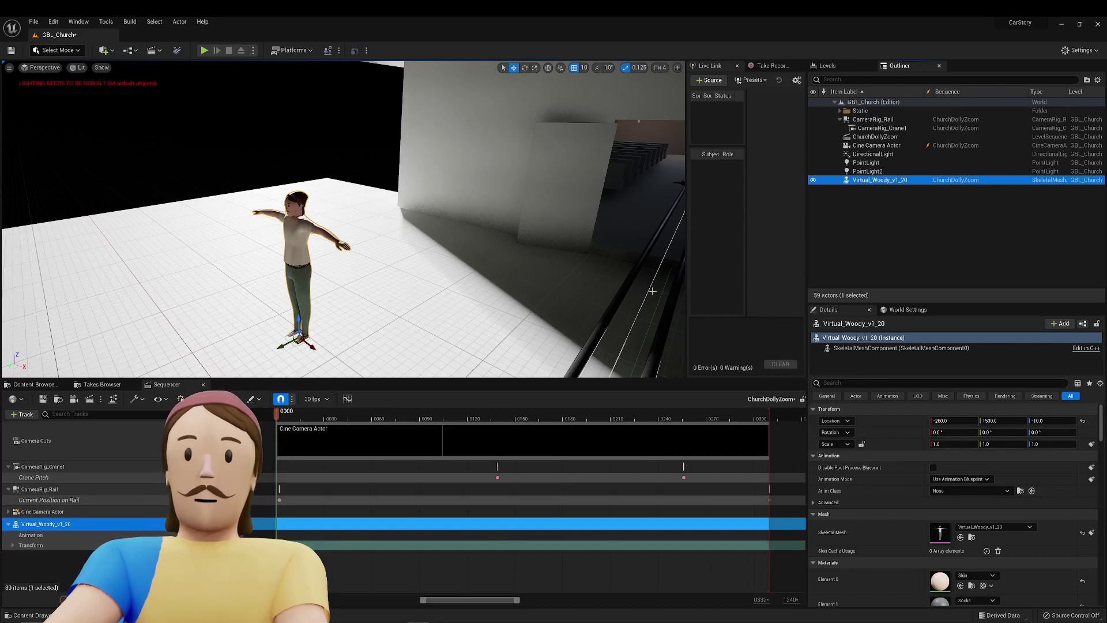
# Add the asset-based control rig Virtual_Woody_v1_20_CtrlRig to the character's track in the sequence.
pyautogui.rightClick(148, 525)
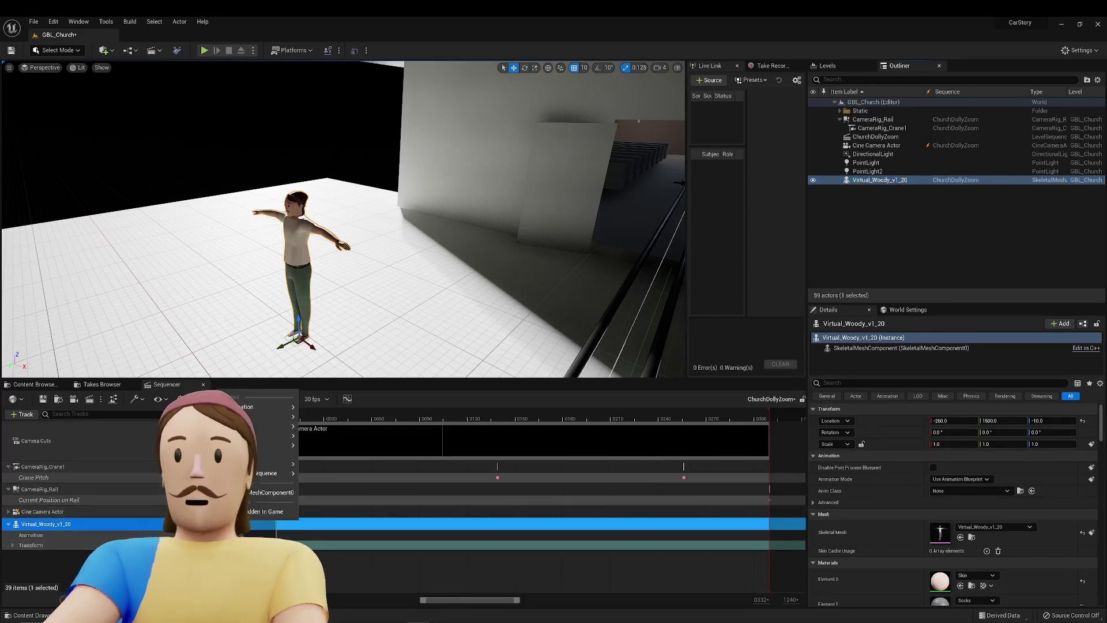
pyautogui.moveTo(282, 464)
pyautogui.moveTo(357, 496)
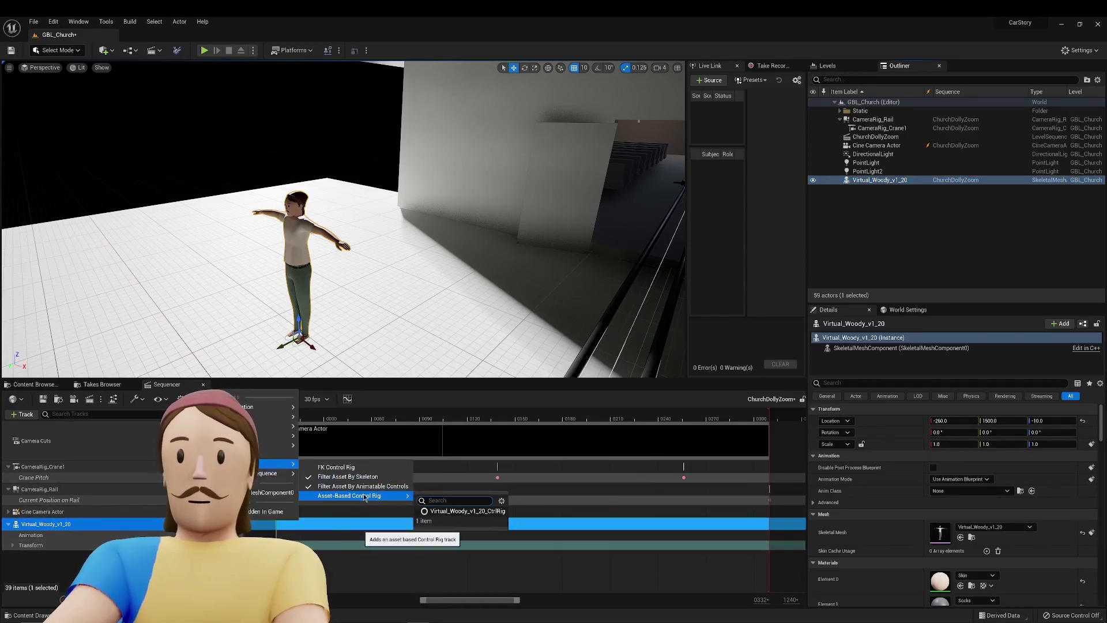
pyautogui.click(453, 511)
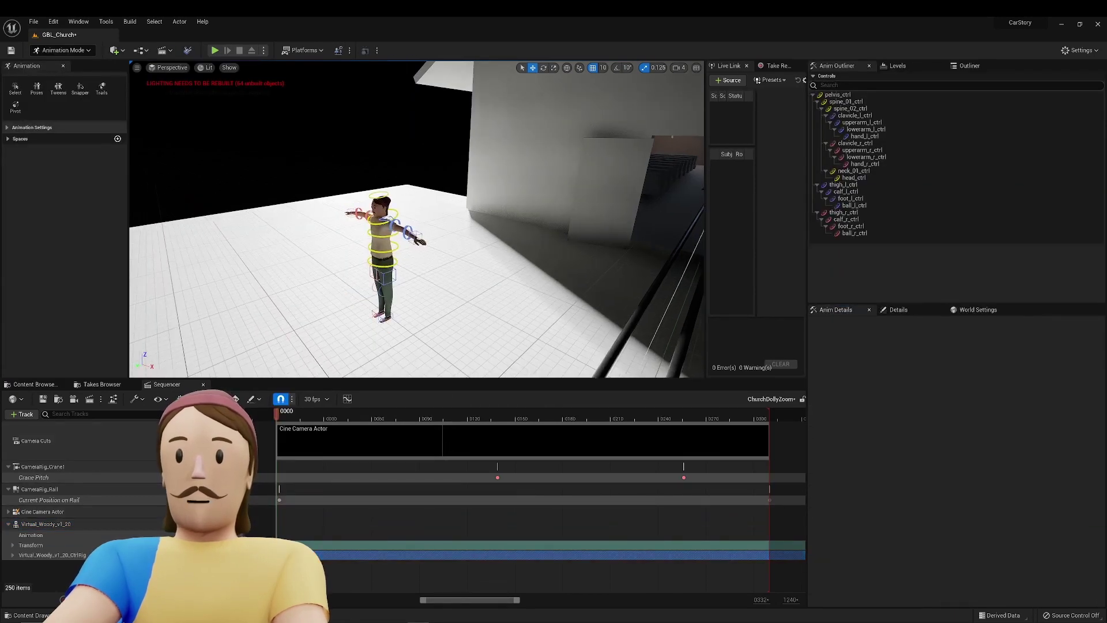
pyautogui.moveTo(416, 231); pyautogui.dragTo(484, 236, button='right')
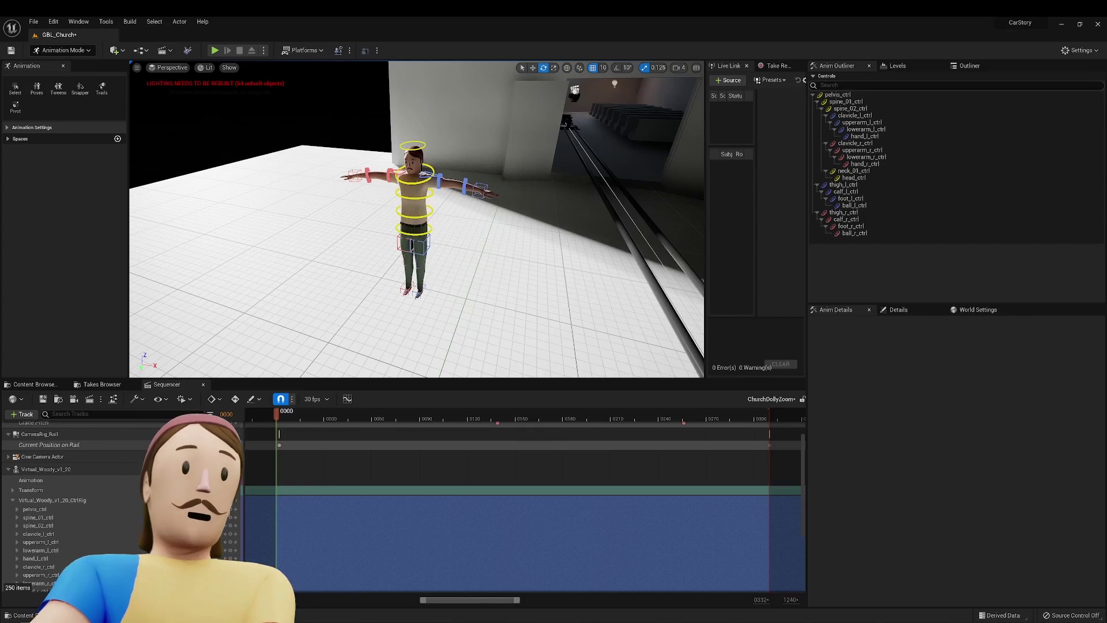